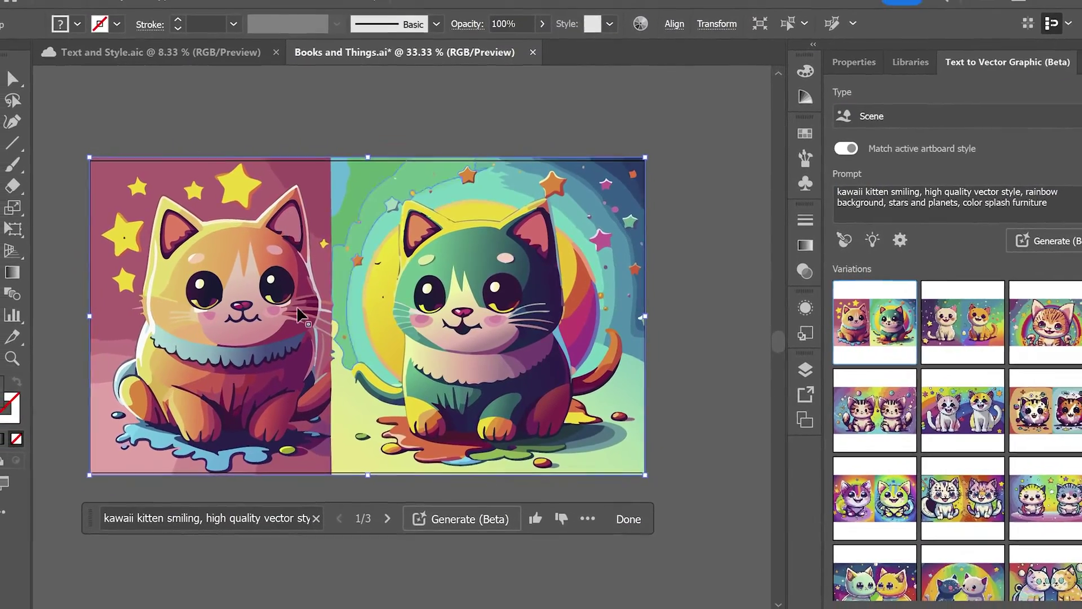
# - Zoom in on the kittens and apply the second variation, a cream kitten and an orange kitten on a starry rainbow background
pyautogui.hotkey('ctrl', '+')
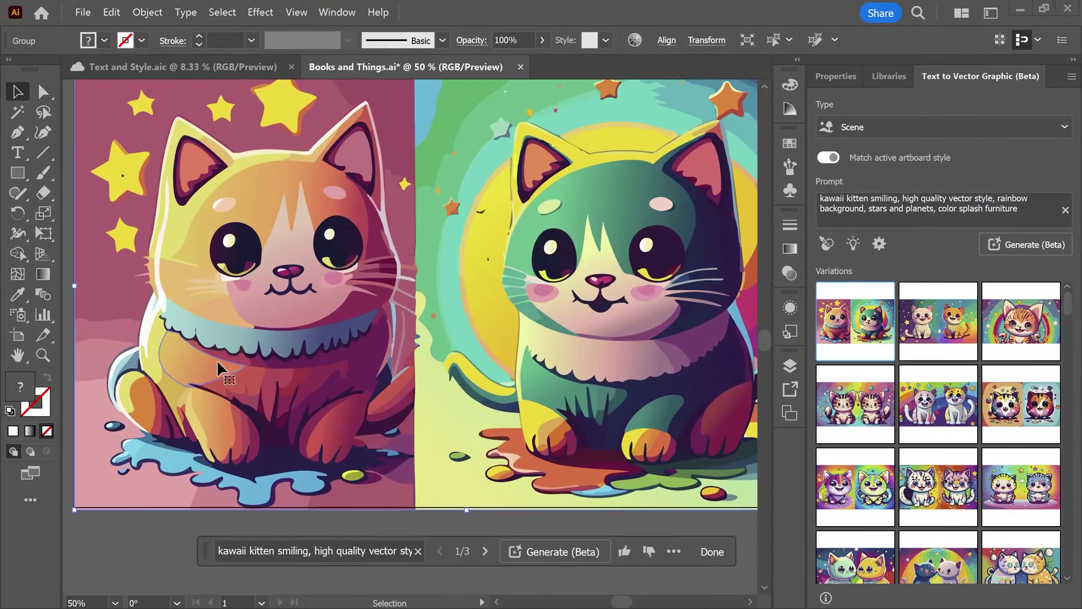
pyautogui.scroll(-3, 598, 269)
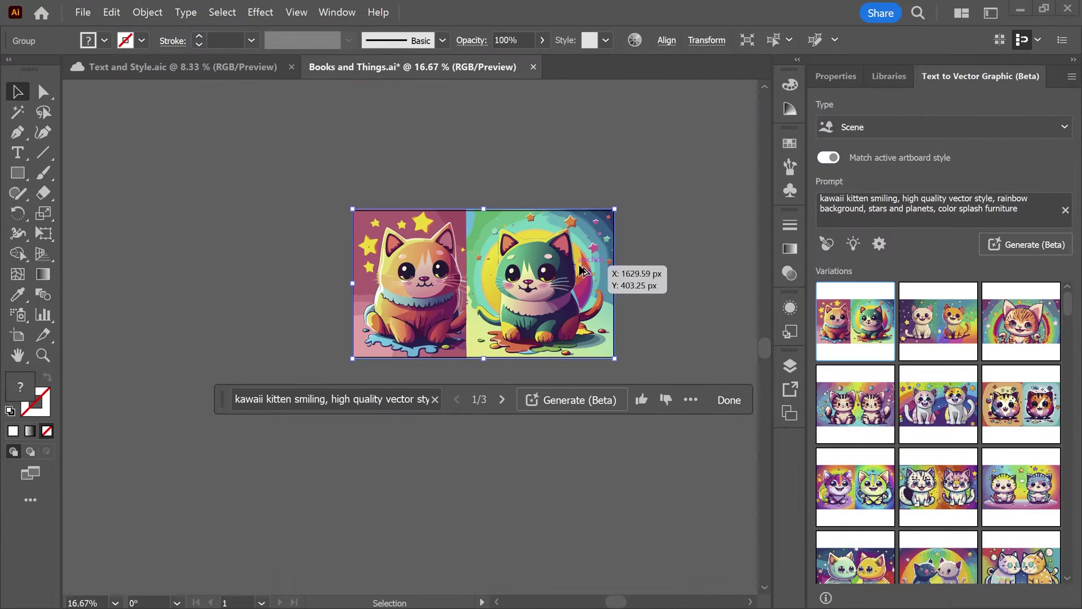
pyautogui.scroll(2, 580, 265)
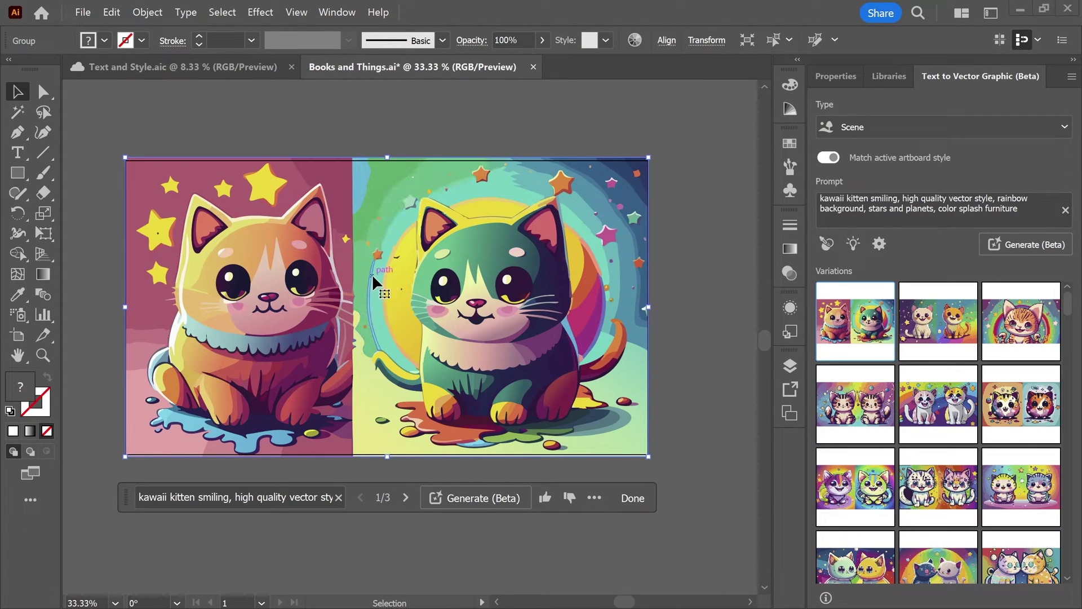
pyautogui.moveTo(984, 313)
pyautogui.click(938, 320)
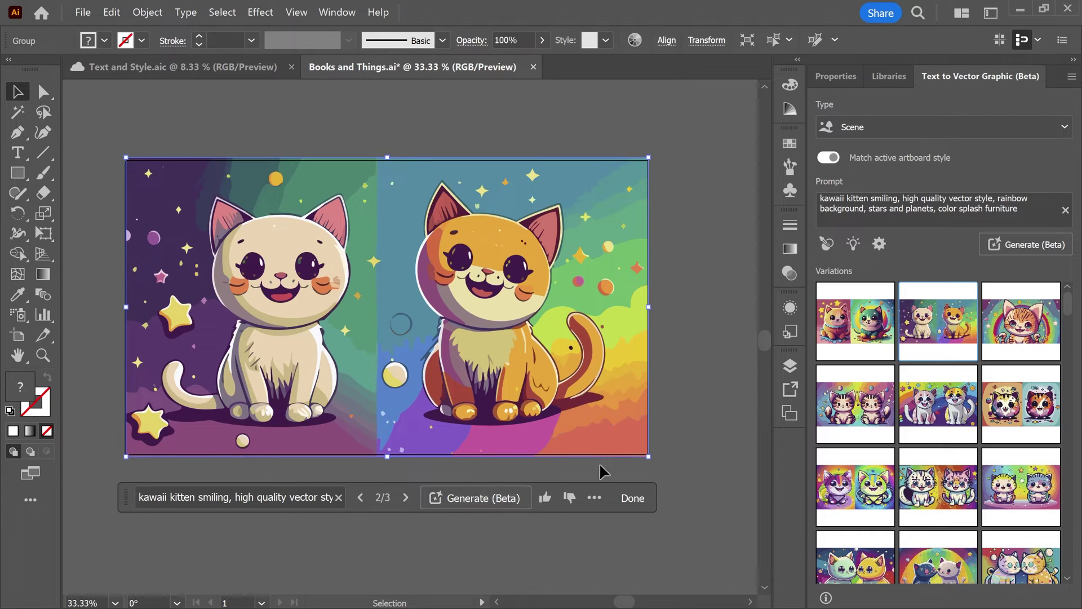
pyautogui.click(672, 393)
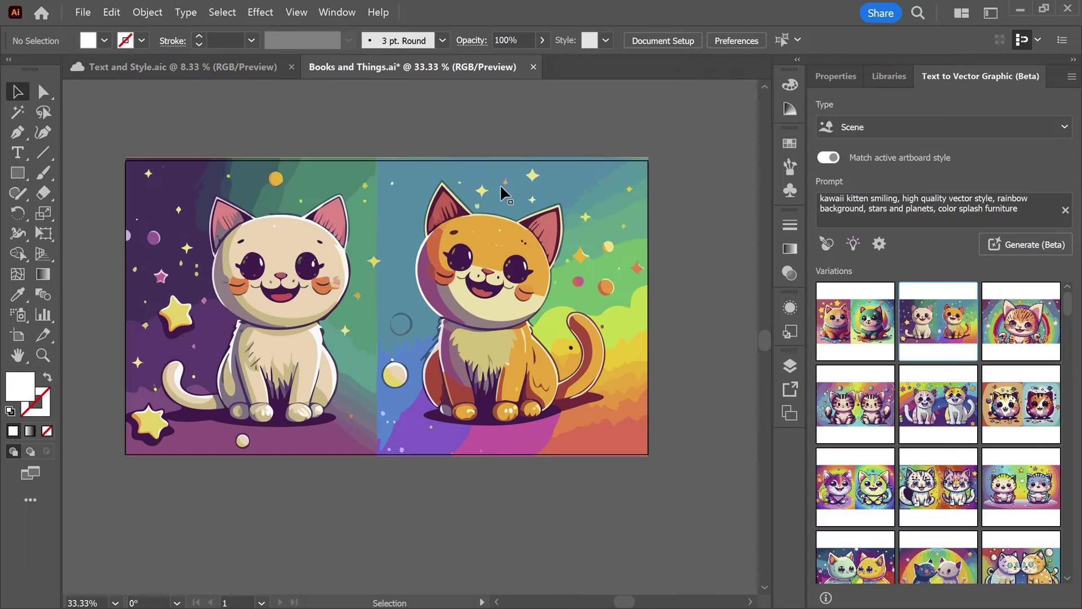
# - Switch to the Text and Style document and pan across the painted face artboard
pyautogui.click(186, 67)
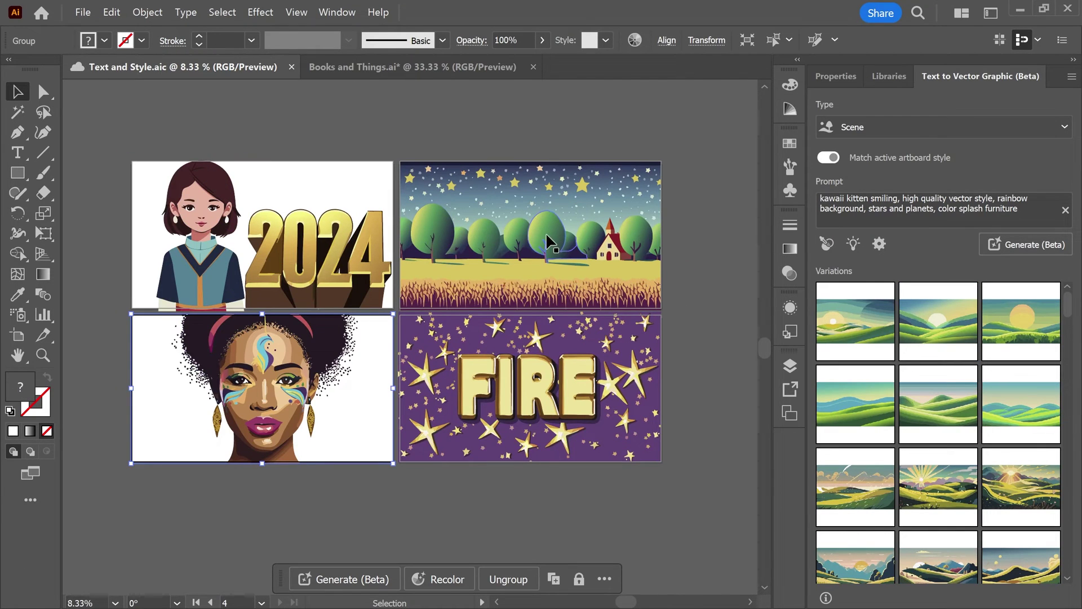
pyautogui.scroll(2, 314, 199)
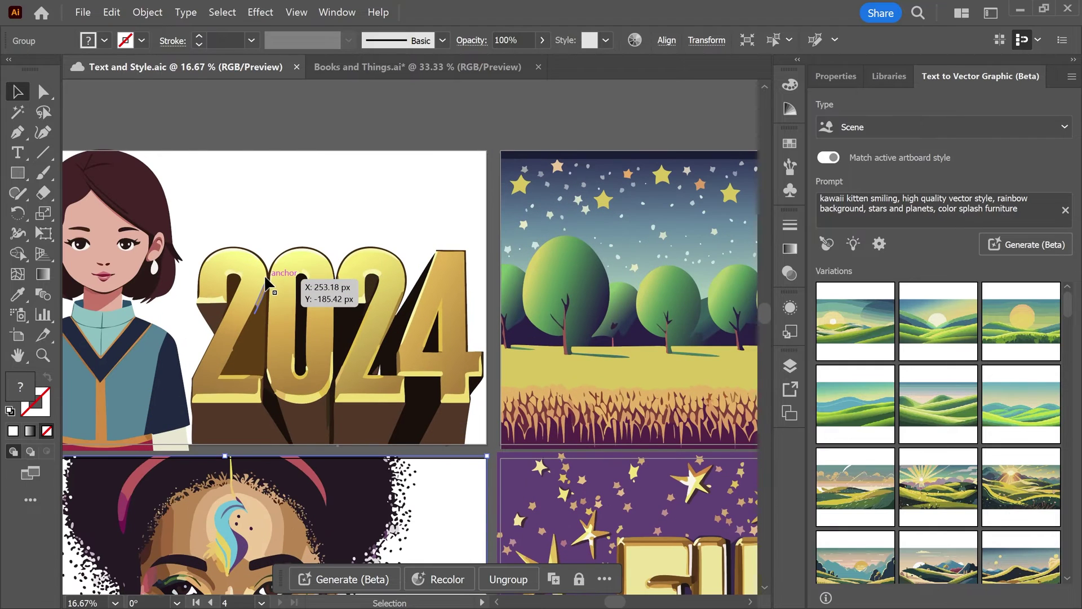
pyautogui.press('p')
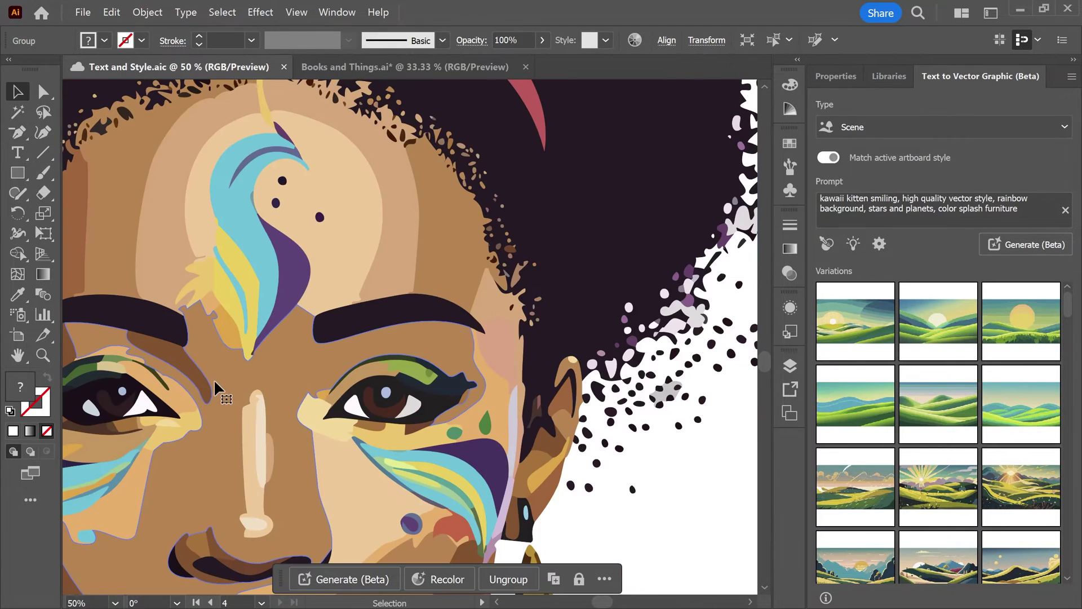
pyautogui.moveTo(214, 379); pyautogui.dragTo(436, 263)
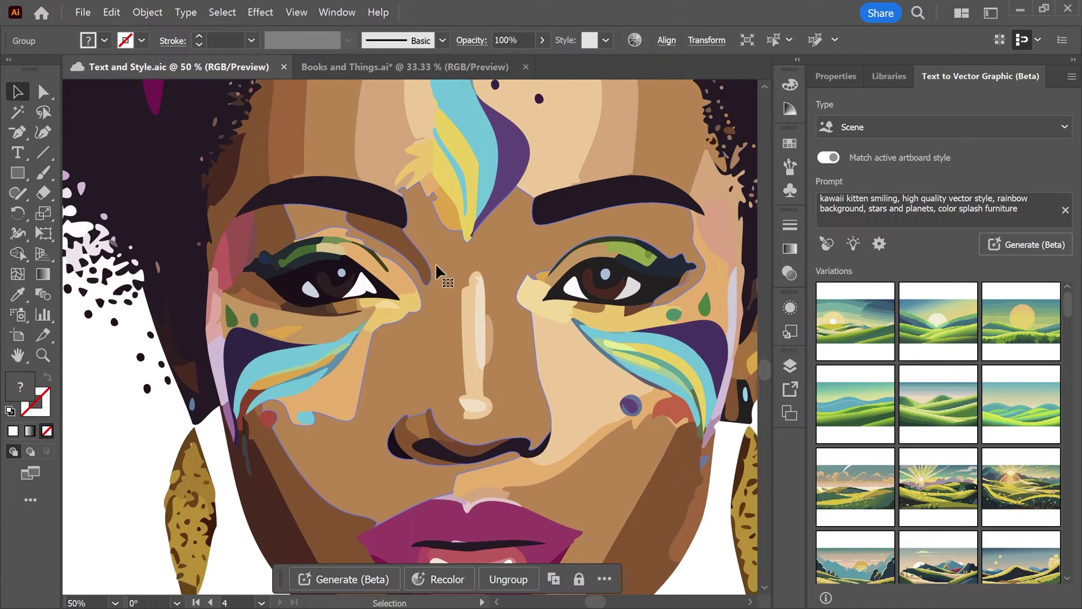
pyautogui.scroll(-1, 436, 265)
pyautogui.scroll(1, 439, 274)
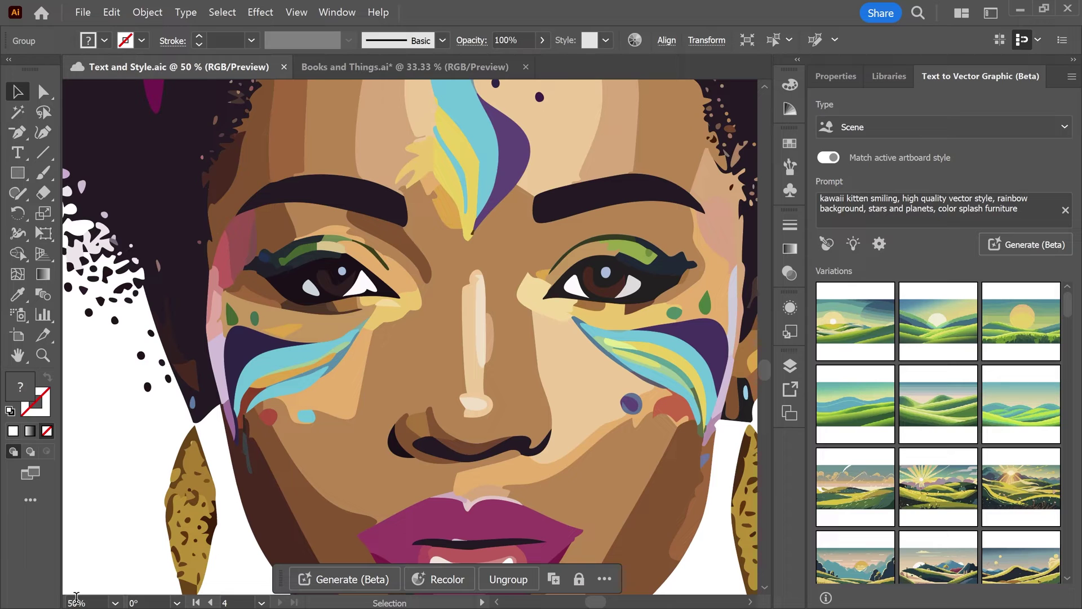
pyautogui.scroll(5, 521, 265)
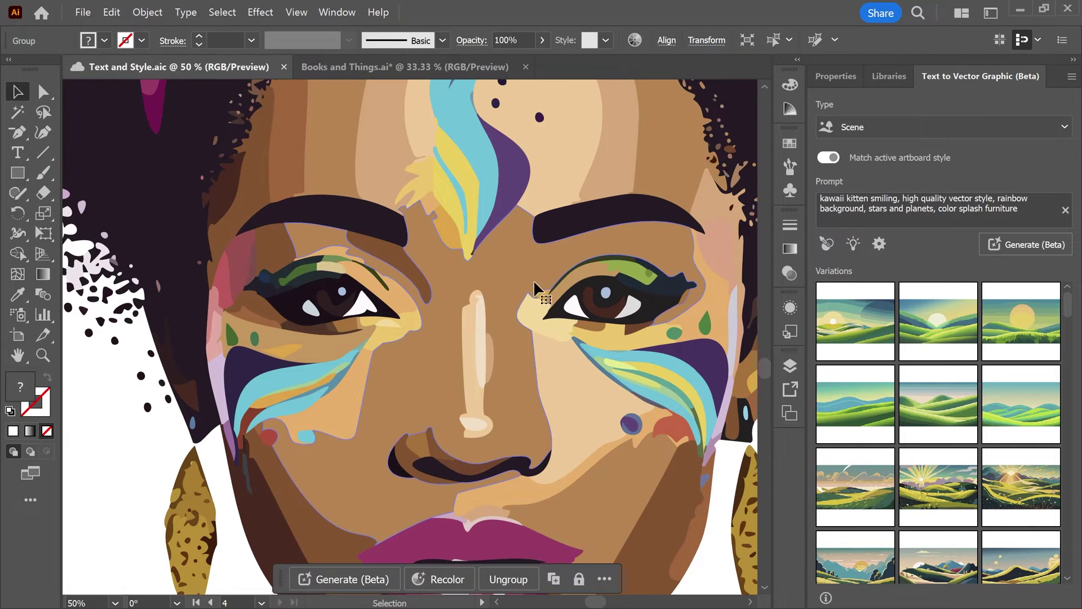
pyautogui.scroll(-3, 517, 280)
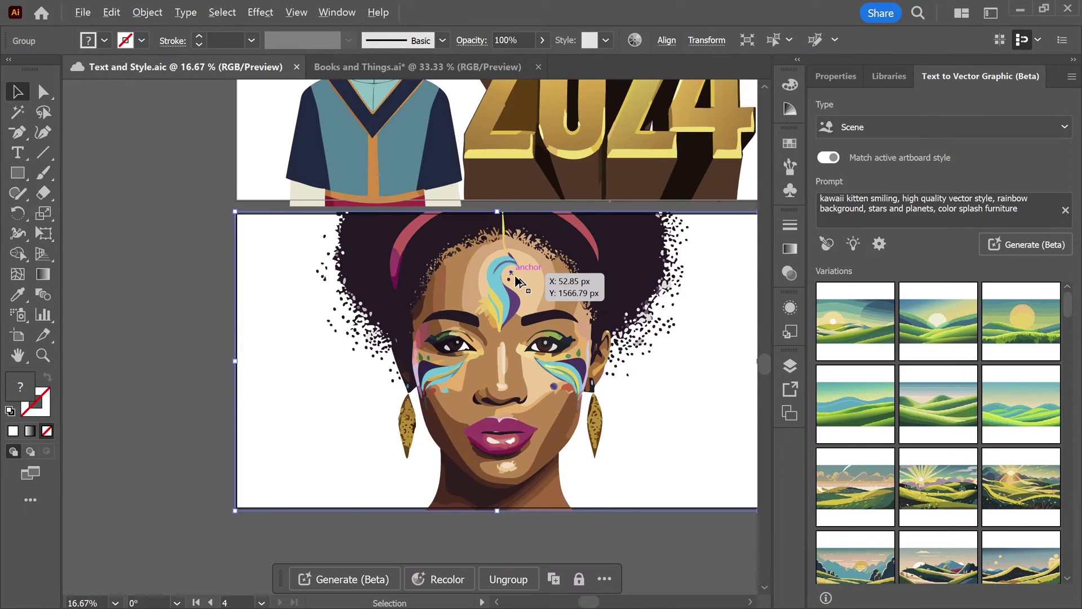
pyautogui.scroll(1, 508, 302)
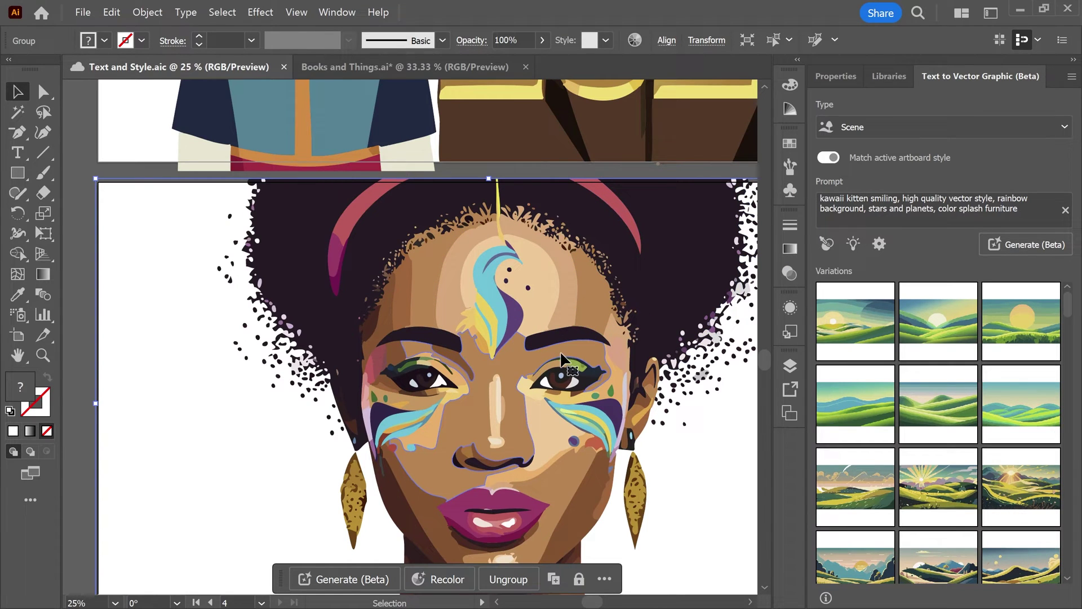
# - Zoom out and inspect all four artboards: 2024, the landscape, the face portrait and FIRE
pyautogui.hotkey('ctrl', '-')
pyautogui.hotkey('ctrl', '-')
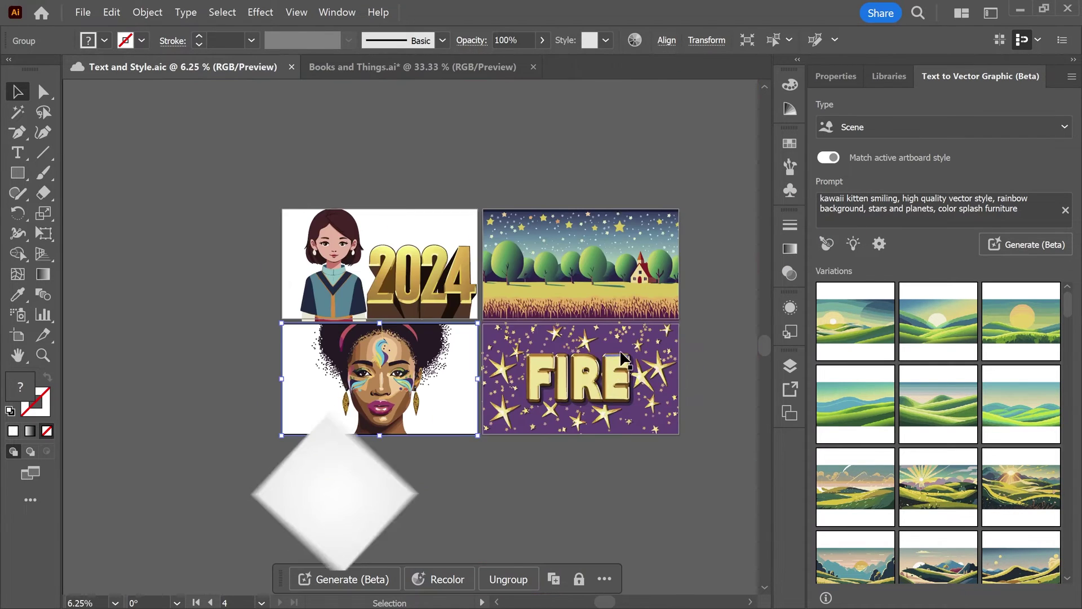
pyautogui.scroll(1, 595, 349)
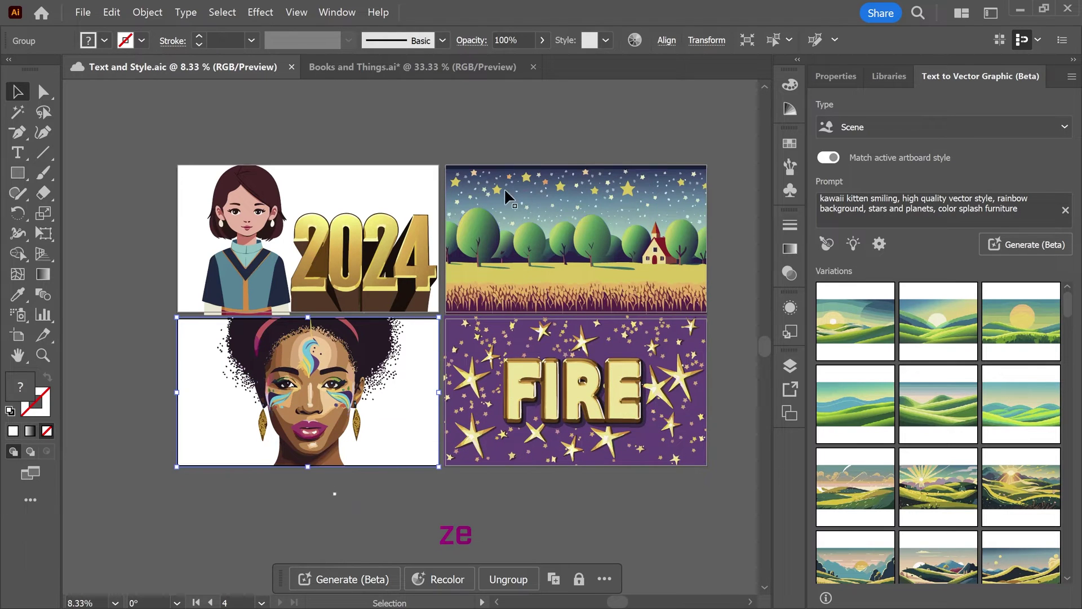
pyautogui.scroll(3, 540, 222)
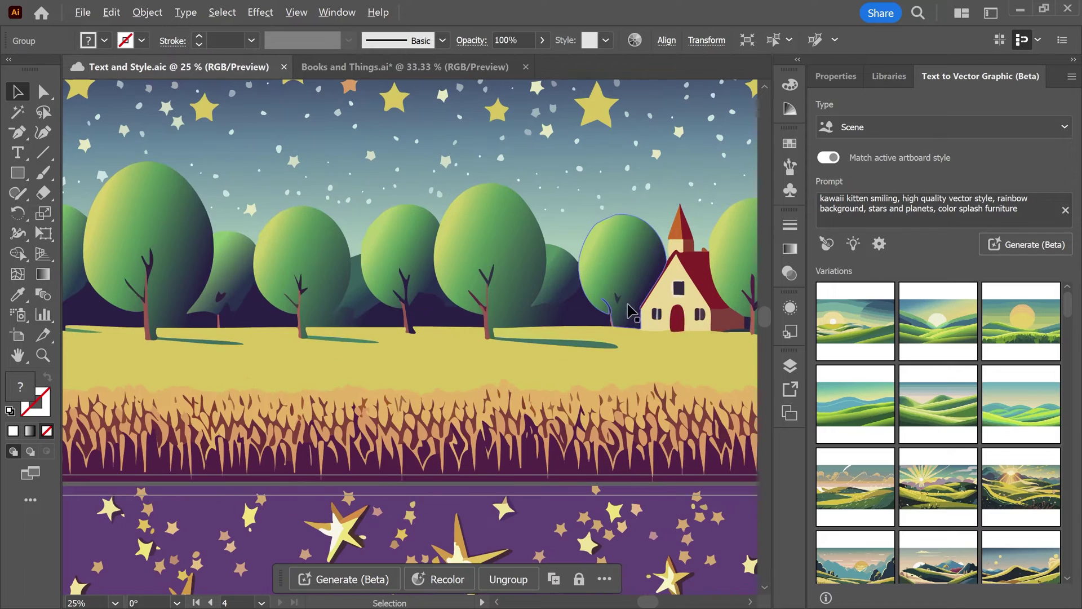
pyautogui.scroll(-3, 404, 315)
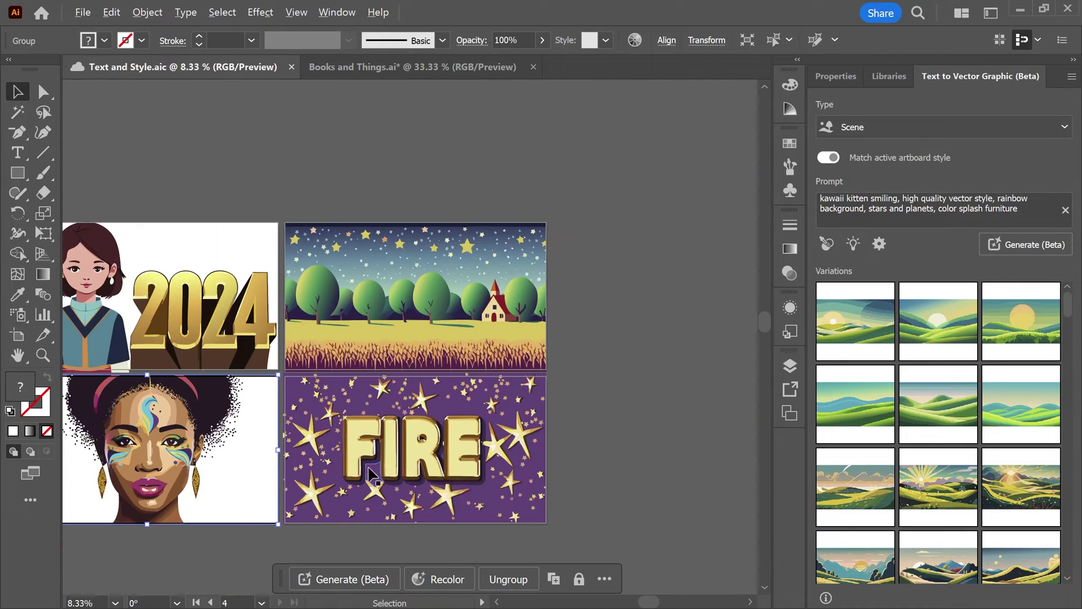
pyautogui.scroll(2, 372, 475)
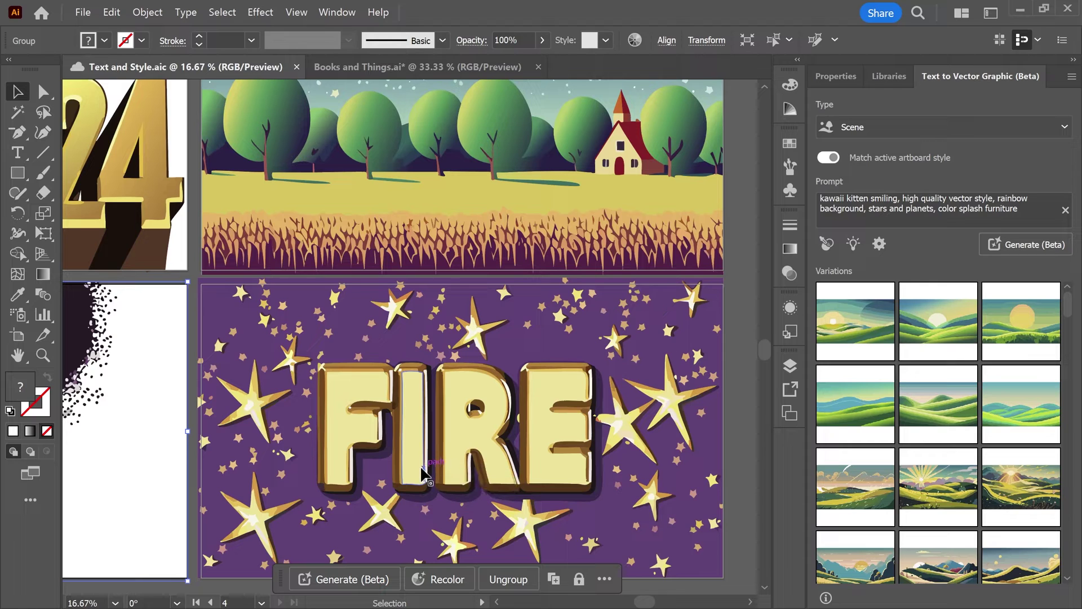
pyautogui.scroll(-2, 423, 472)
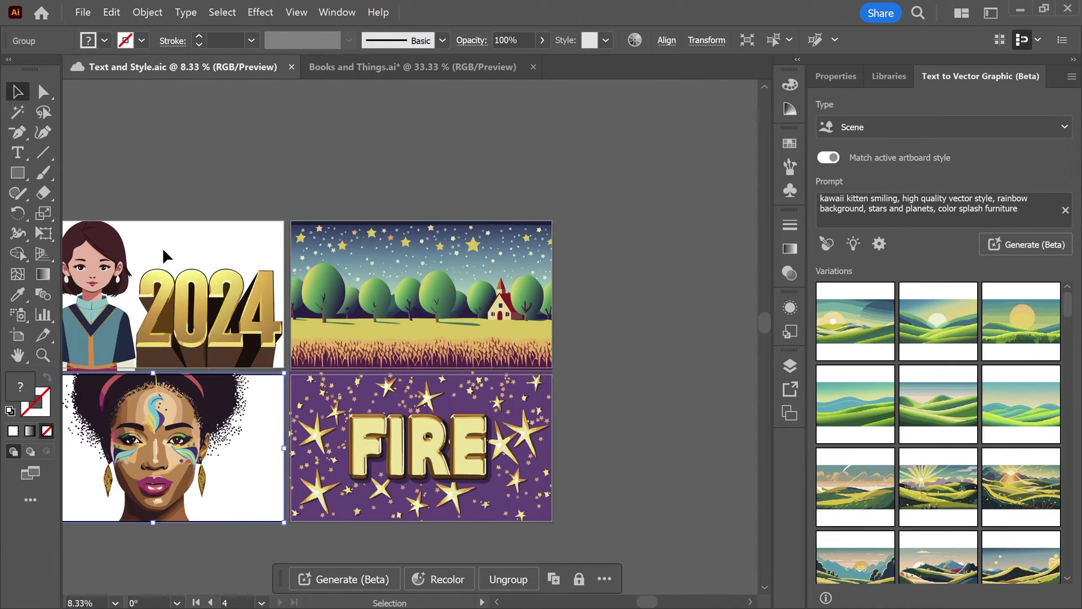
pyautogui.scroll(3, 361, 181)
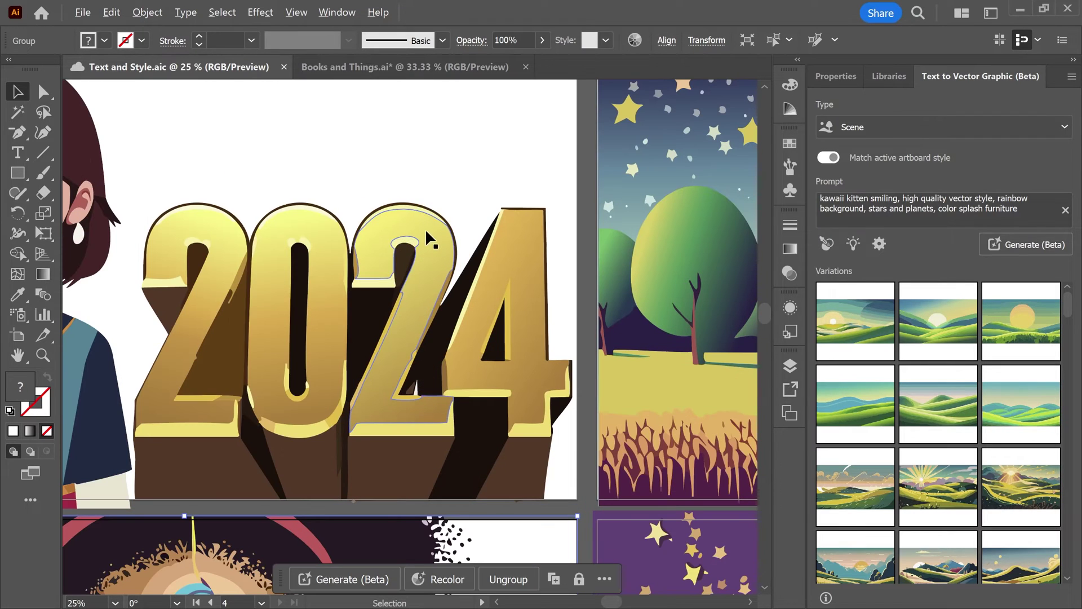
pyautogui.scroll(-2, 402, 367)
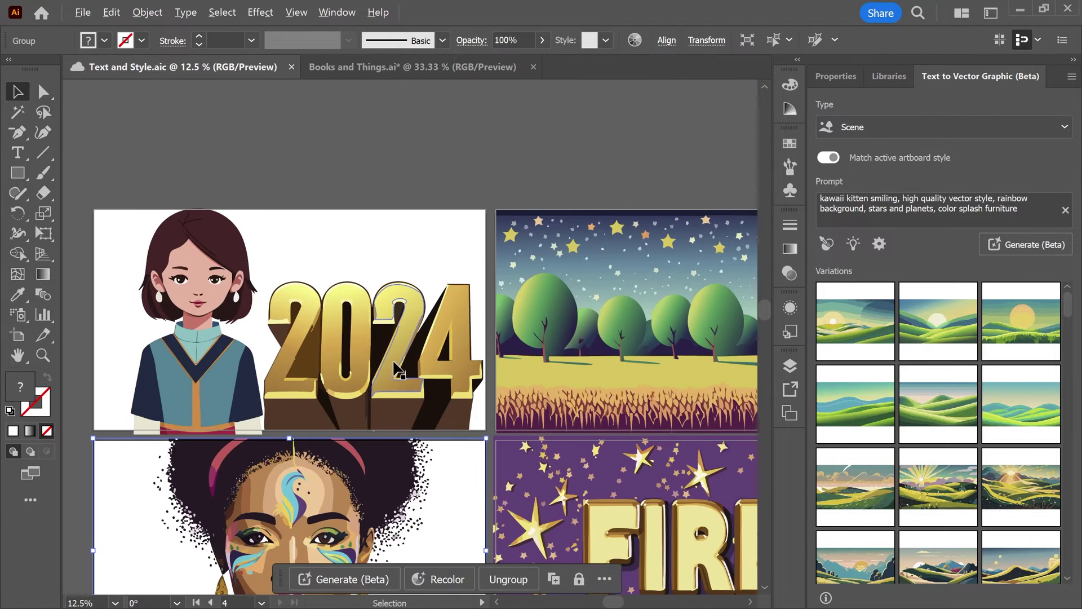
pyautogui.scroll(-1, 323, 355)
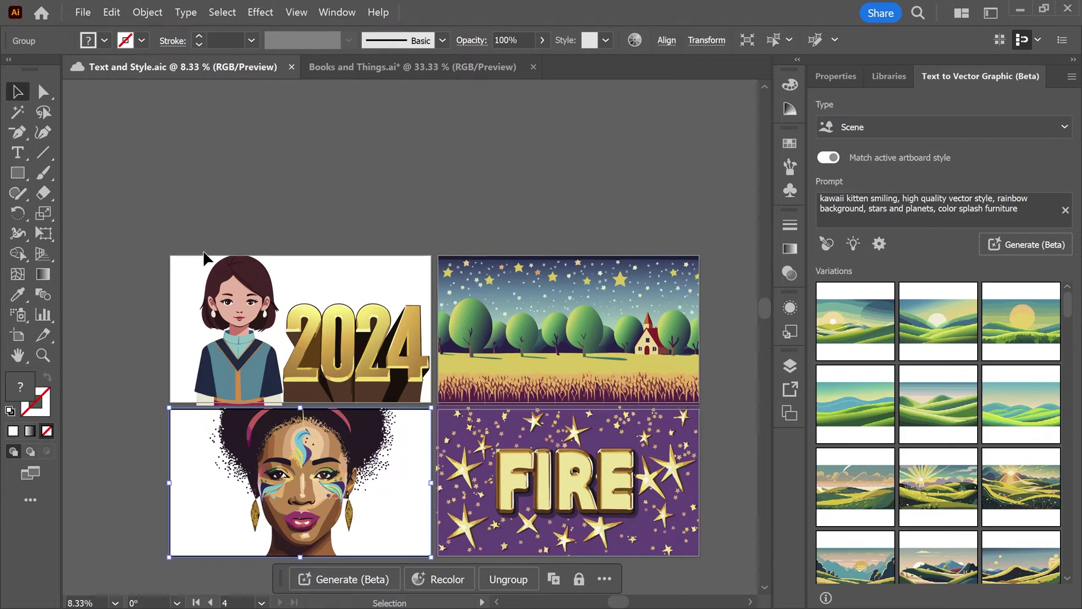
pyautogui.scroll(2, 228, 271)
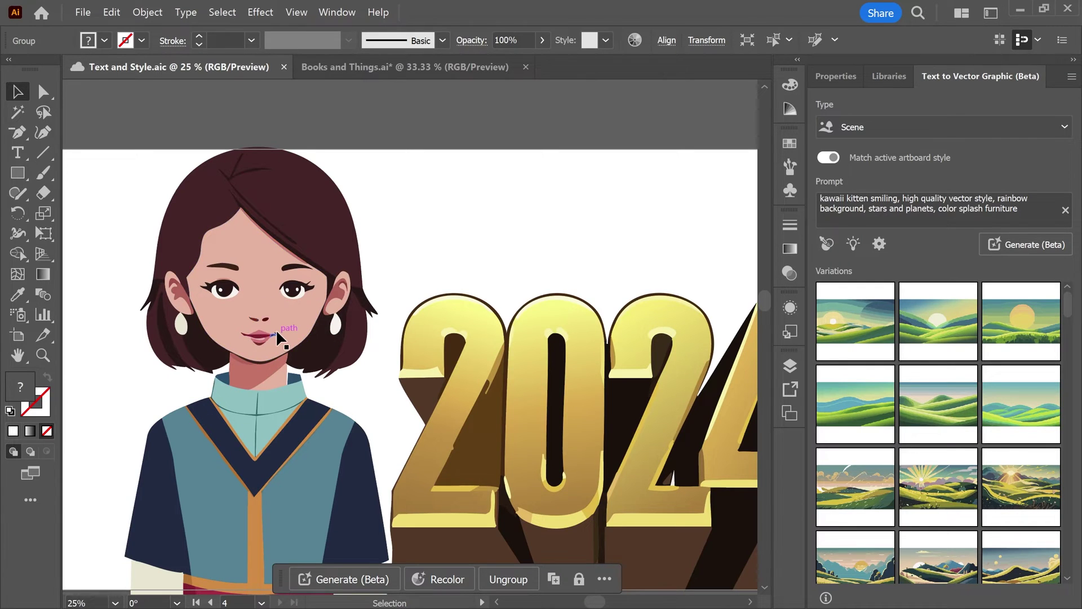
pyautogui.scroll(-1, 276, 330)
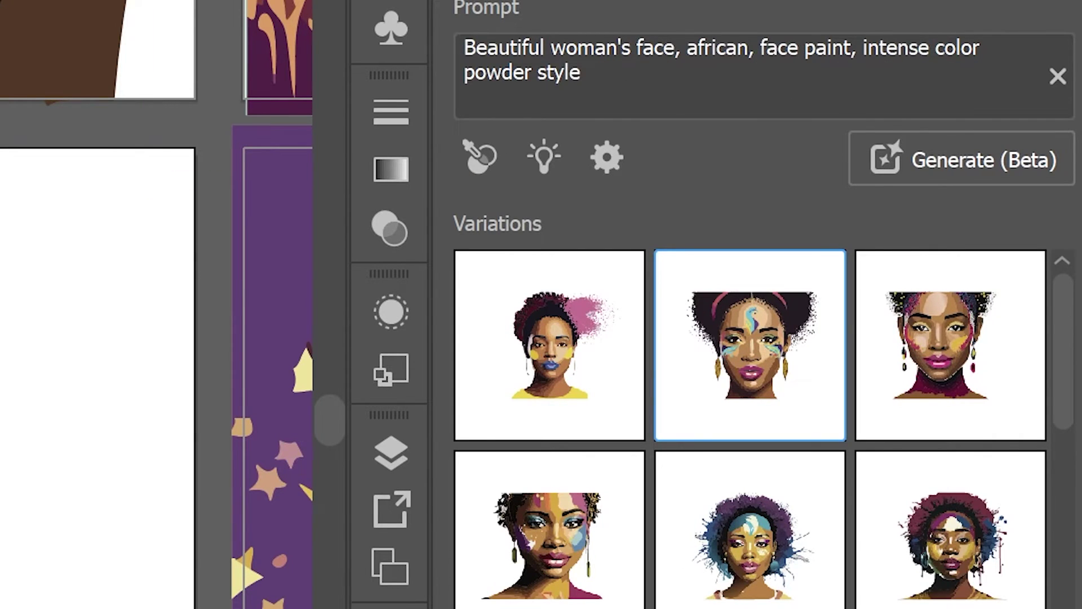
# - Swap the face portrait for the colourful-hair generated variation
pyautogui.scroll(3, 209, 467)
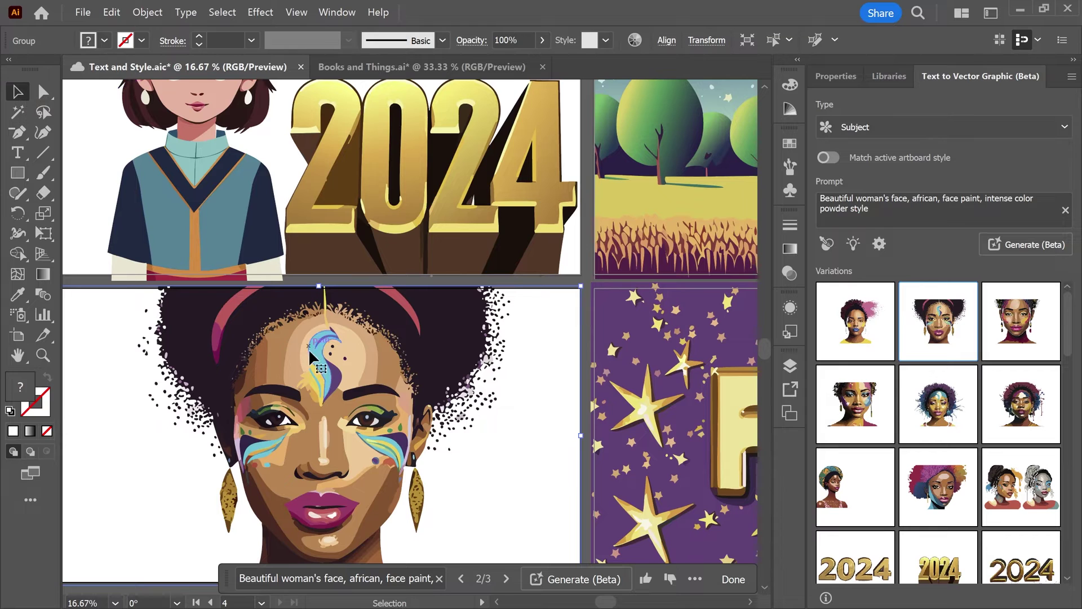
pyautogui.moveTo(412, 356); pyautogui.dragTo(381, 346)
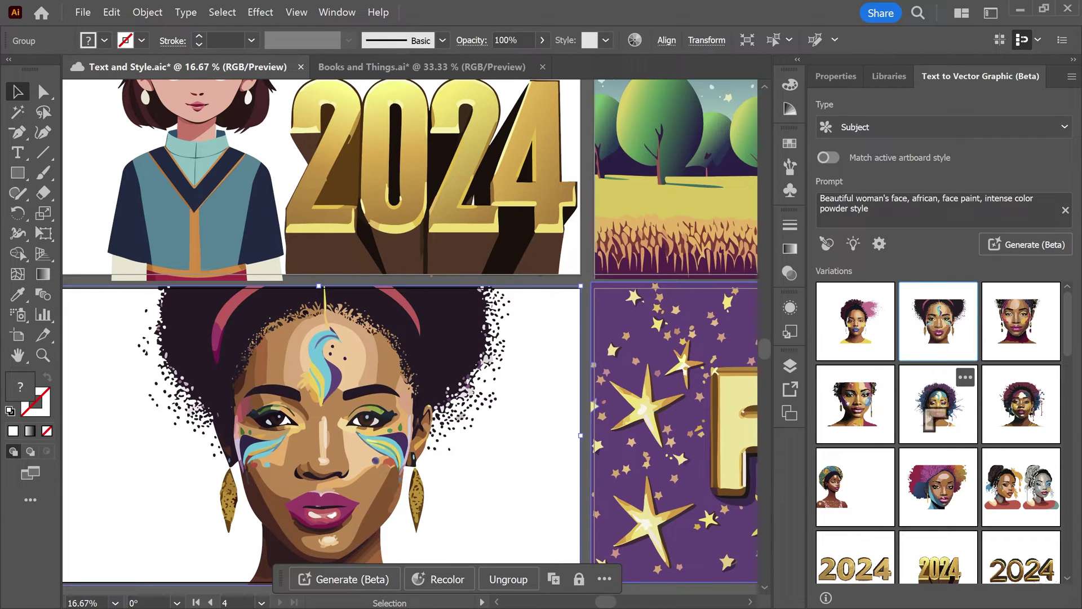
pyautogui.click(952, 417)
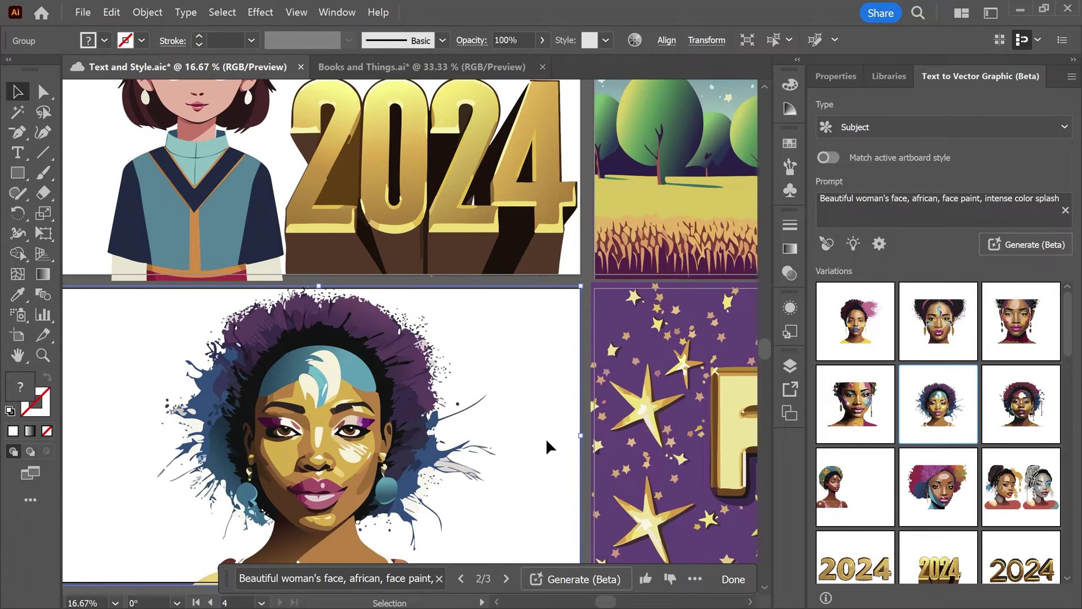
pyautogui.click(938, 487)
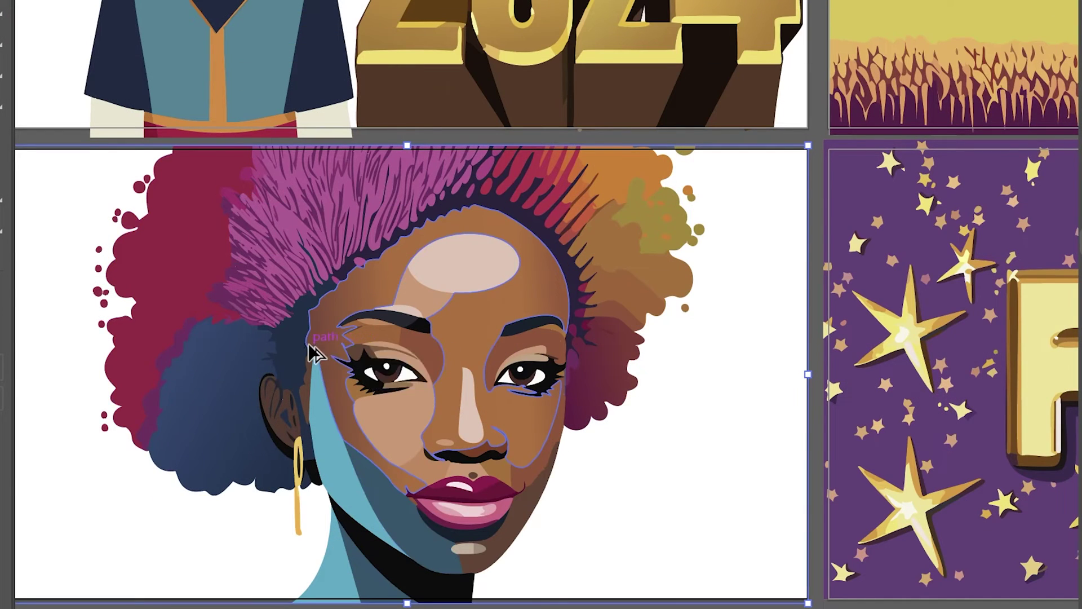
# - Select the landscape scene artwork and scroll through its rainbow scene variations
pyautogui.scroll(-1, 310, 349)
pyautogui.scroll(2, 206, 411)
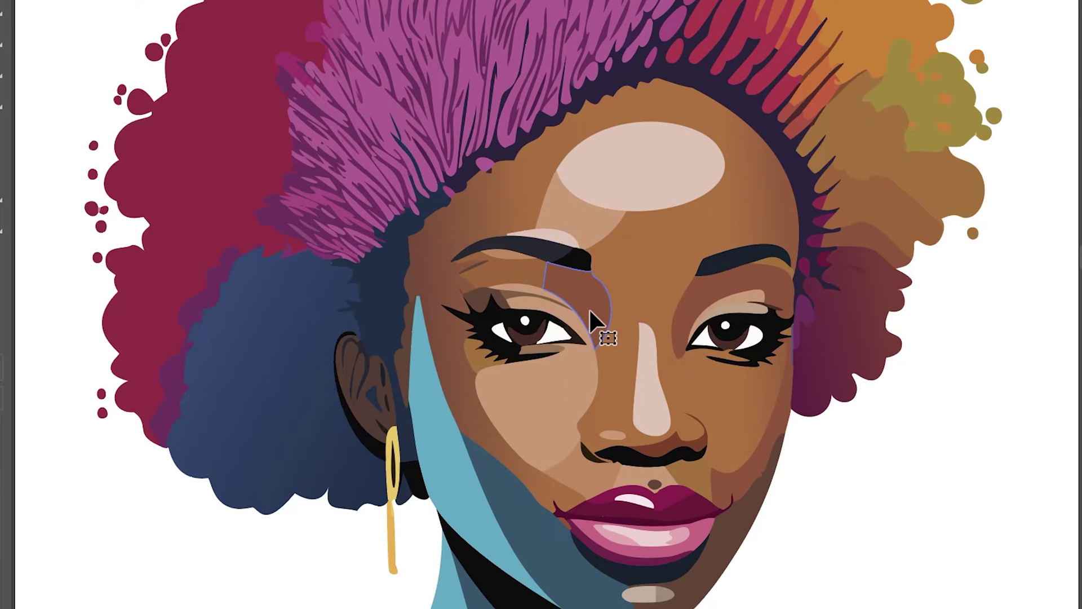
pyautogui.scroll(-1, 592, 321)
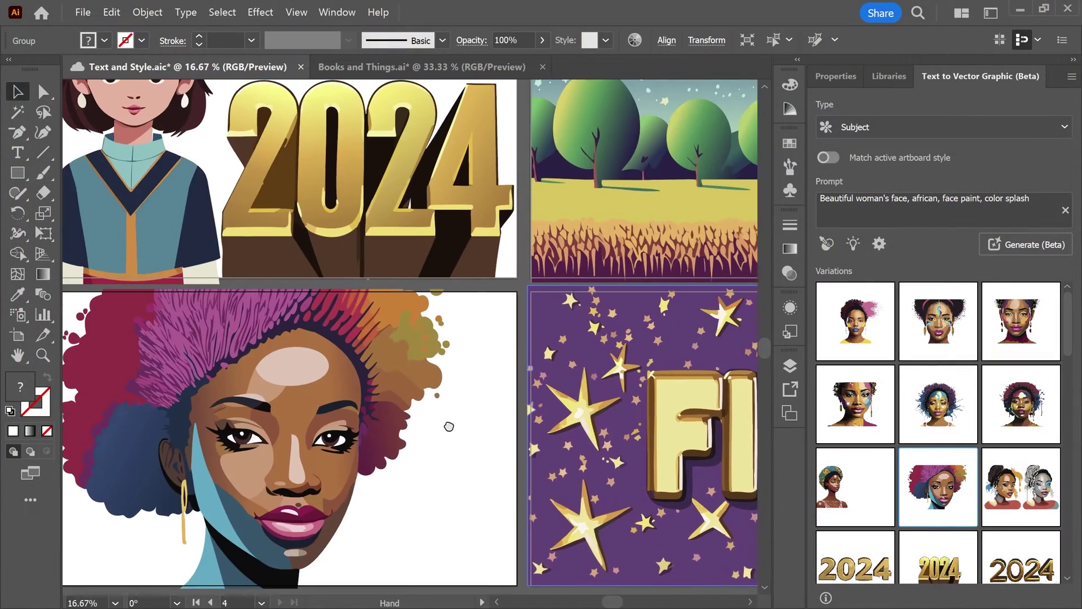
pyautogui.scroll(-1, 336, 396)
pyautogui.scroll(3, 507, 310)
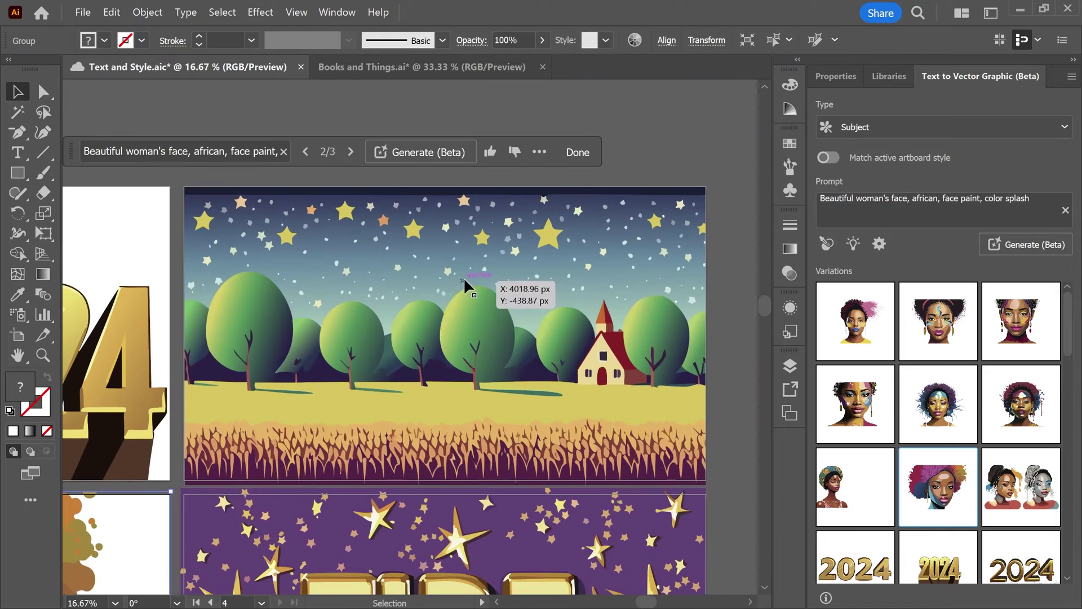
pyautogui.click(466, 269)
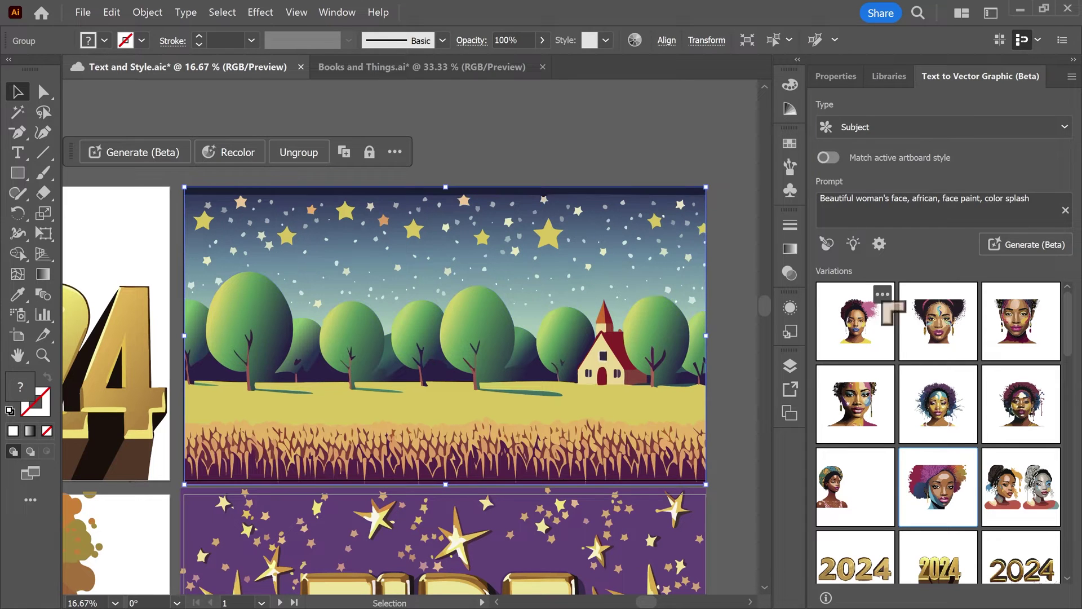
pyautogui.scroll(-10, 881, 292)
pyautogui.scroll(-3, 938, 432)
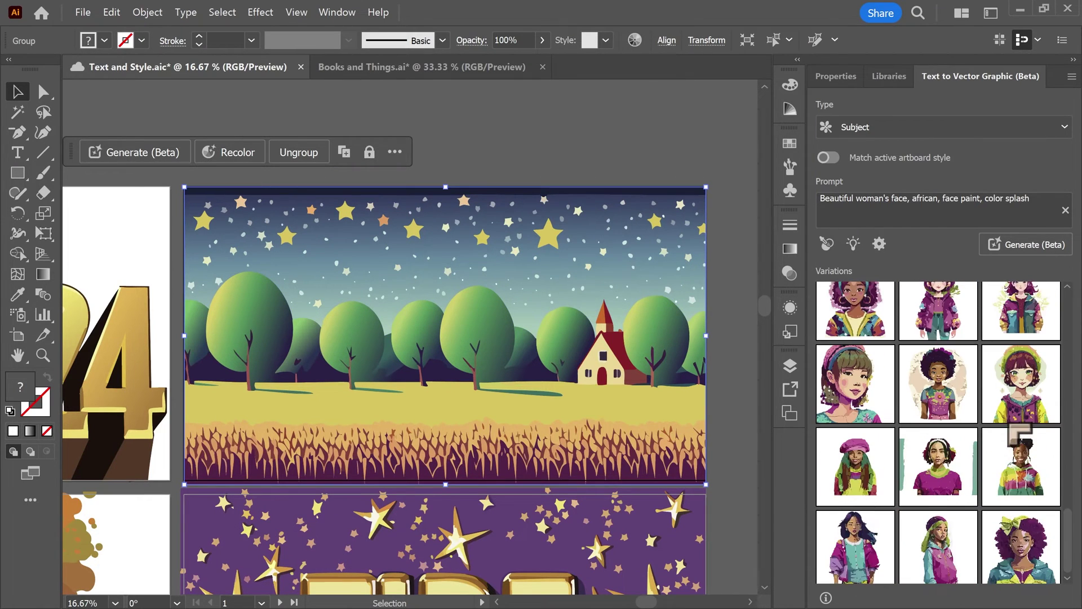
pyautogui.scroll(5, 1009, 422)
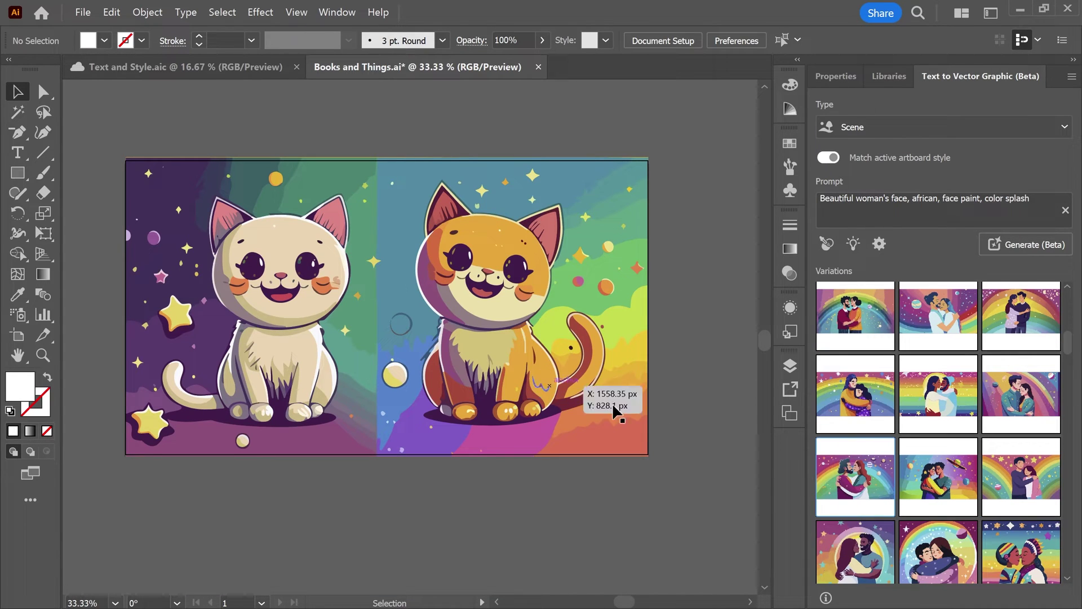
# - Replace the cat artwork group with the man-hugging-woman variation and zoom in to inspect it
pyautogui.moveTo(875, 482)
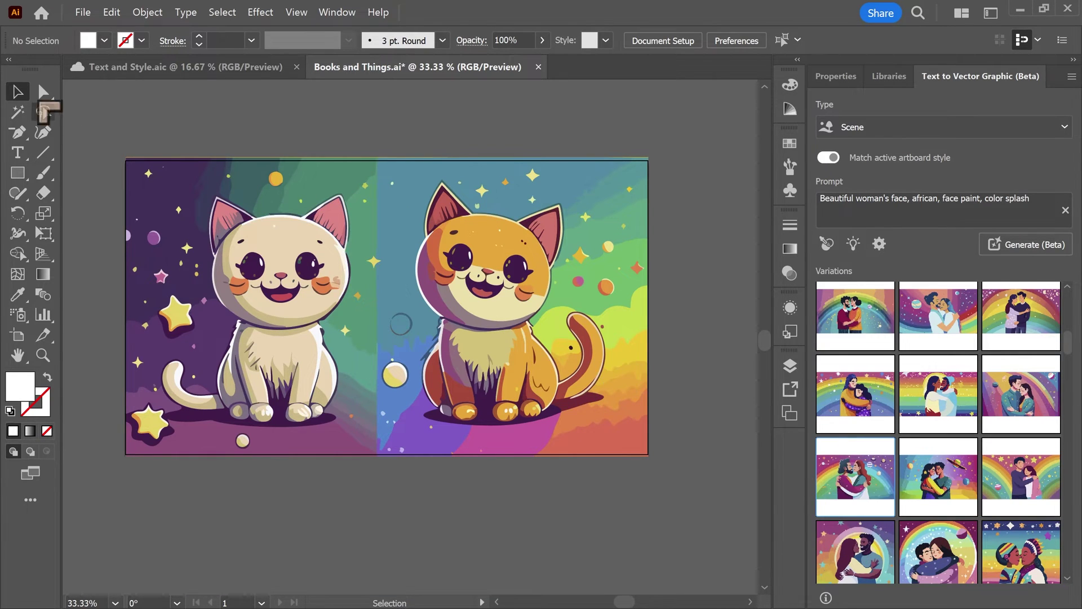
pyautogui.click(190, 194)
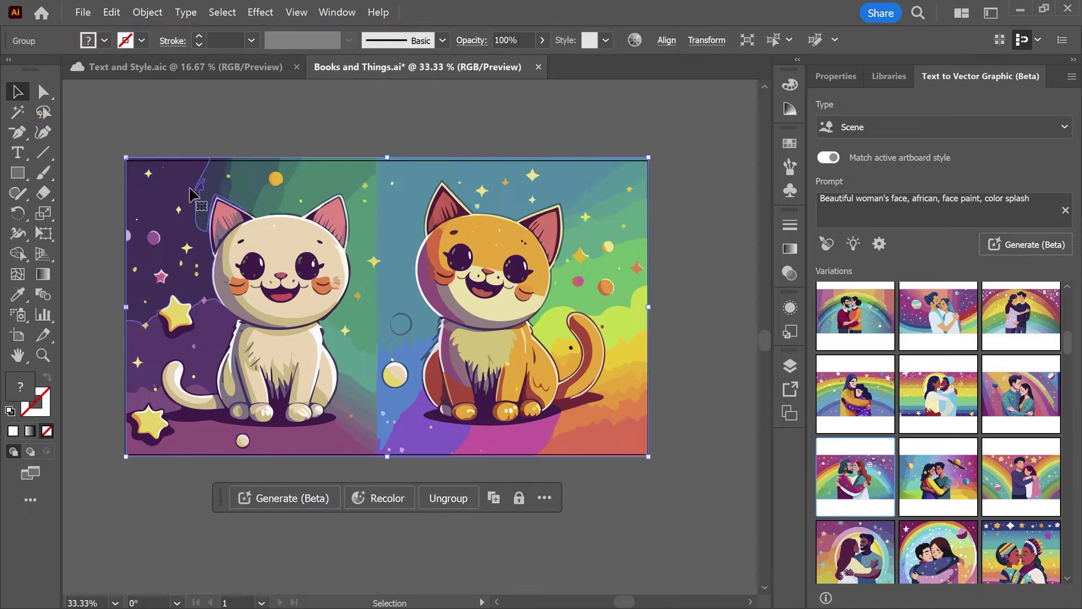
pyautogui.click(855, 485)
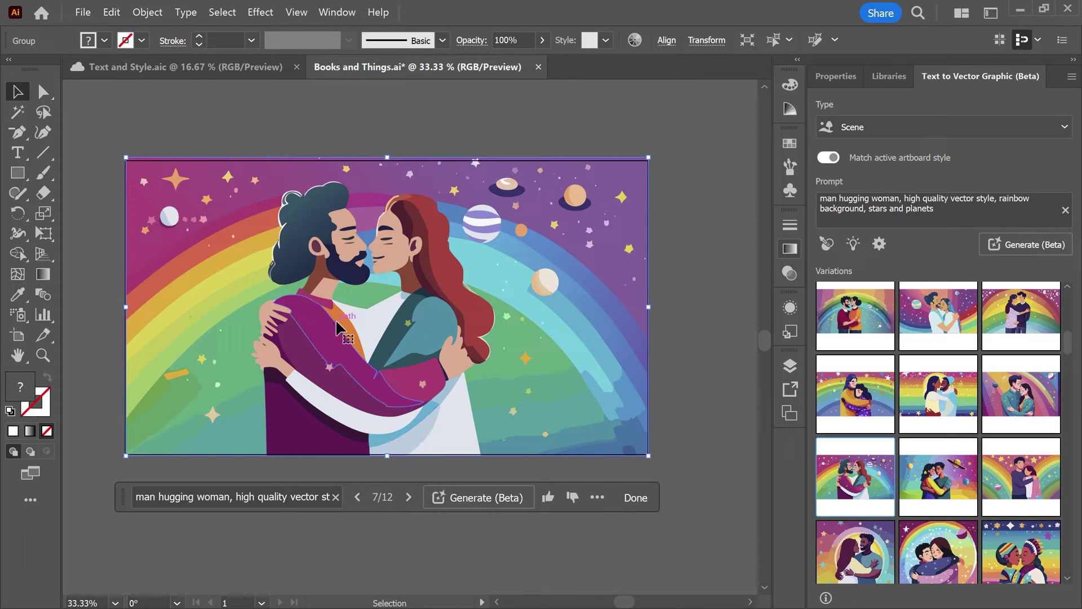
pyautogui.scroll(2, 345, 304)
pyautogui.scroll(5, 483, 253)
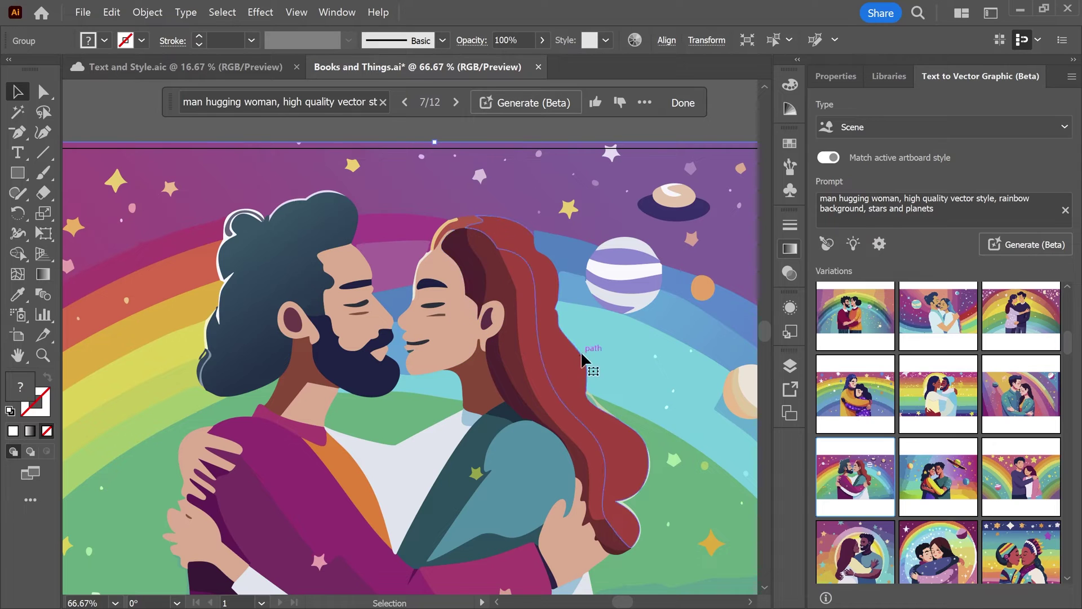
pyautogui.scroll(-4, 583, 356)
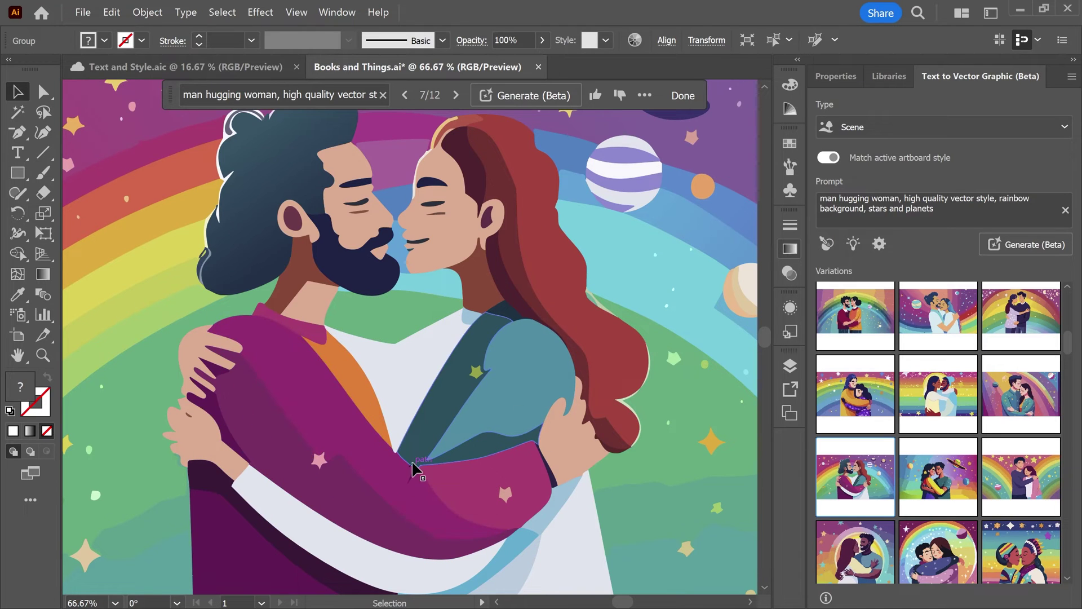
pyautogui.scroll(-2, 352, 384)
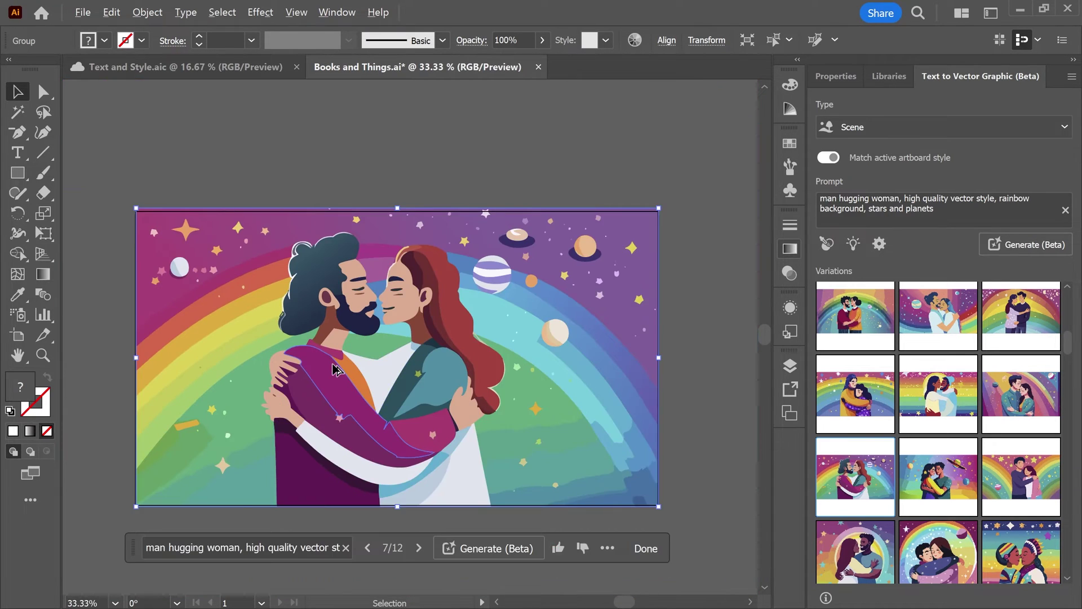
pyautogui.scroll(1, 337, 369)
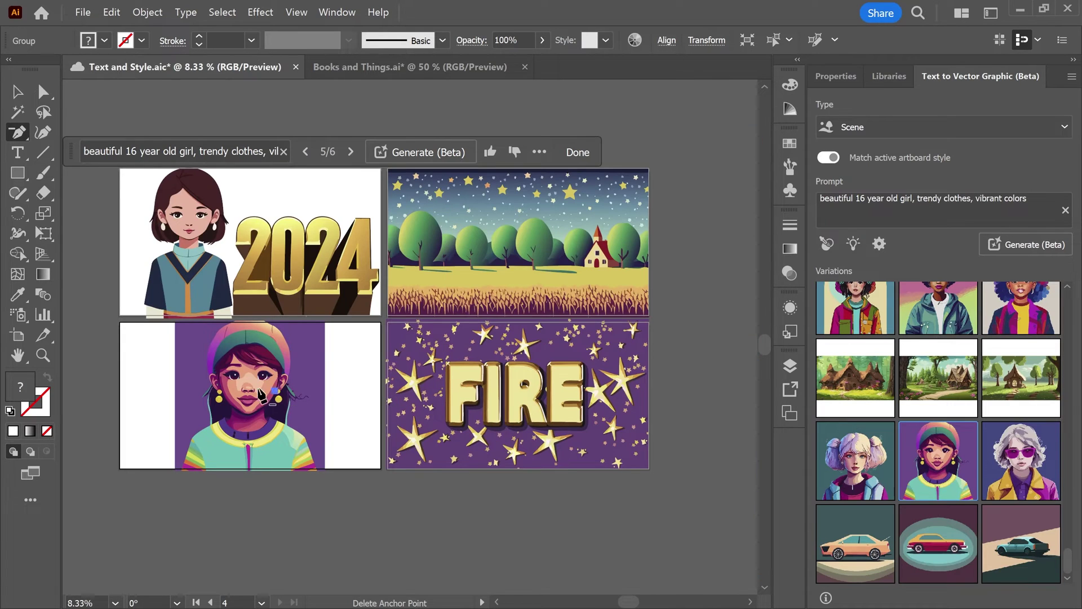
# - Zoom onto the face of the girl-in-a-beanie portrait
pyautogui.hotkey('ctrl', '=')
pyautogui.hotkey('ctrl', '=')
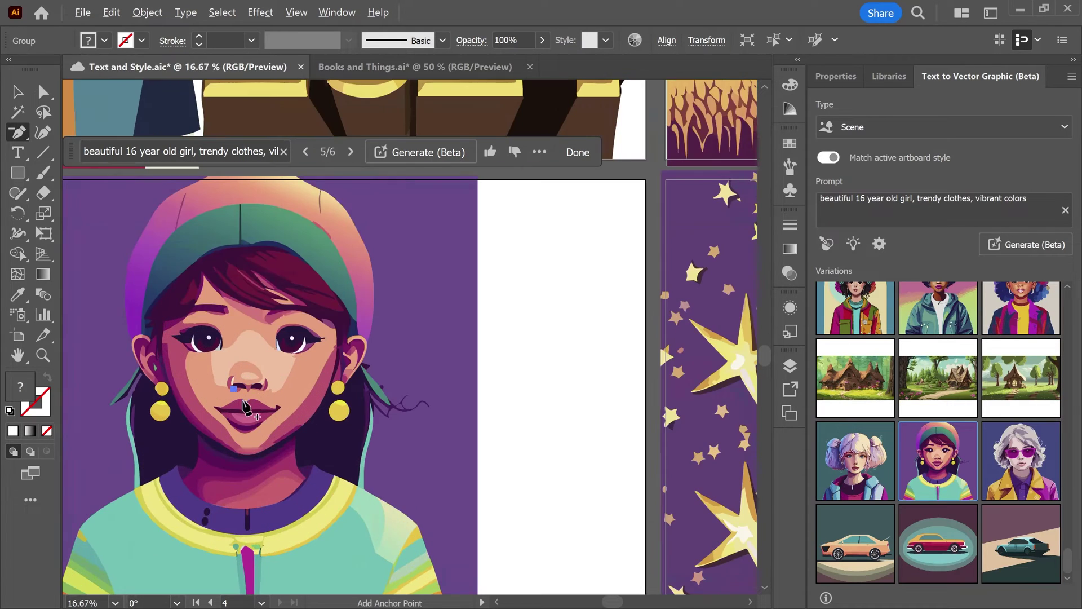
pyautogui.press('v')
pyautogui.hotkey('ctrl', '=')
pyautogui.hotkey('ctrl', '=')
pyautogui.hotkey('ctrl', '=')
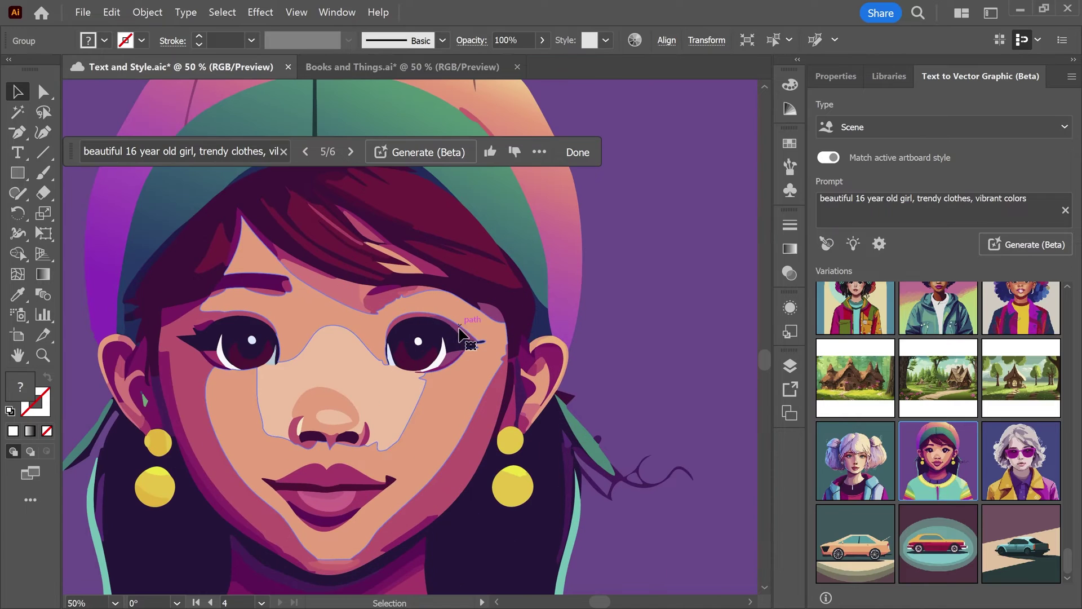
pyautogui.hotkey('ctrl', '-')
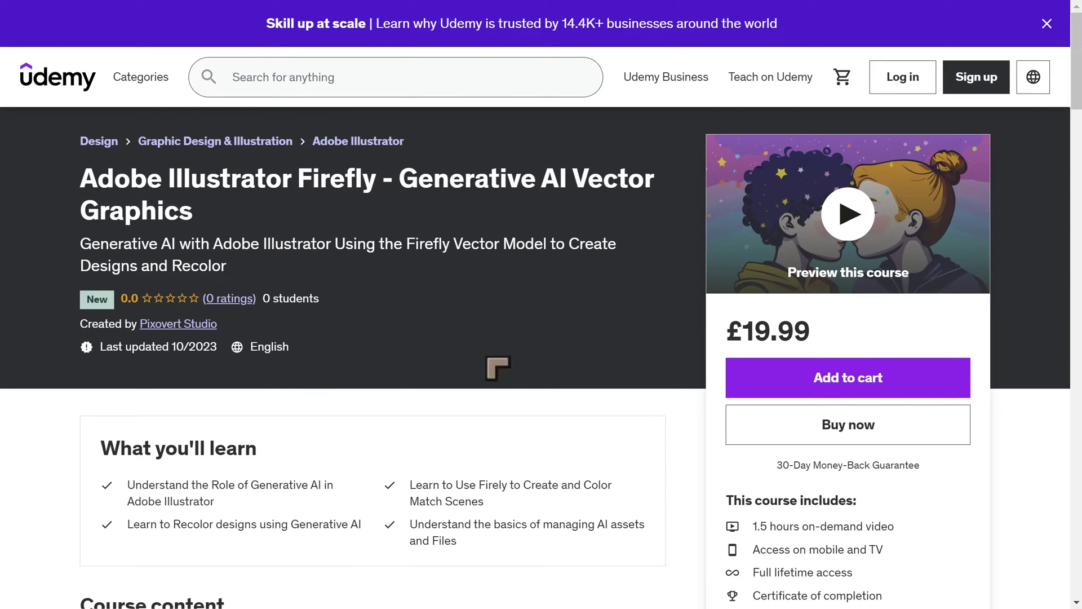
# - Scroll to Course content and expand the Icons and Logos and Bringing it Together sections
pyautogui.scroll(-4, 490, 367)
pyautogui.scroll(-3, 382, 364)
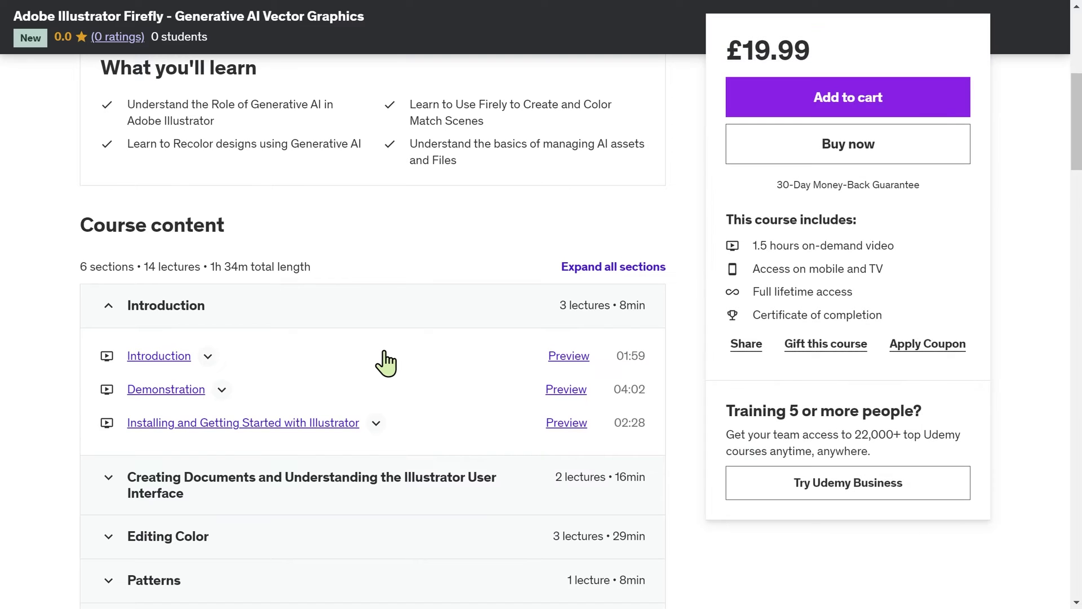
pyautogui.scroll(-2, 357, 363)
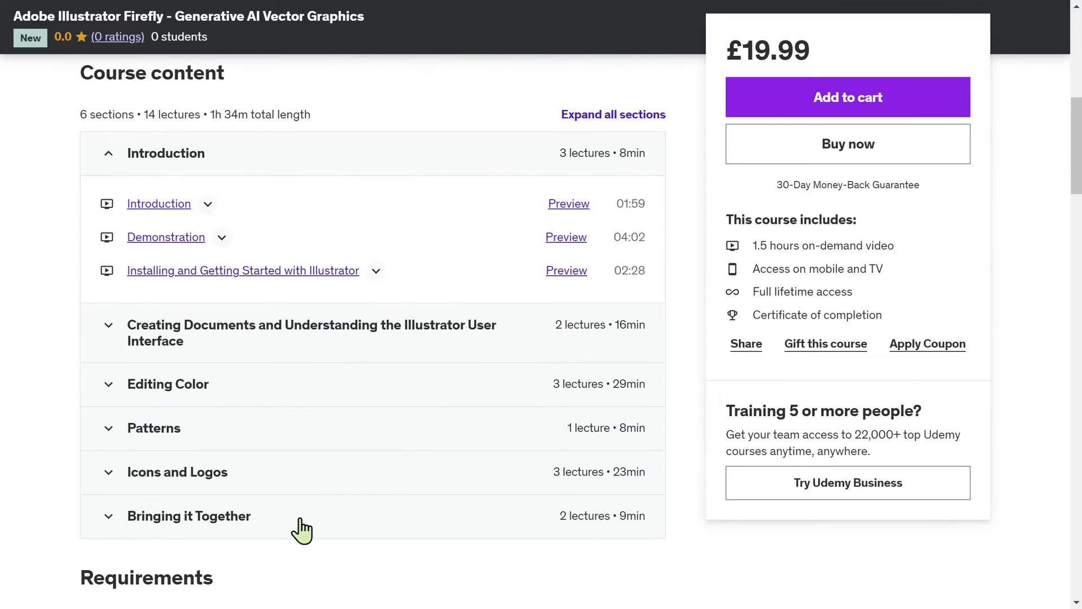
pyautogui.scroll(3, 343, 486)
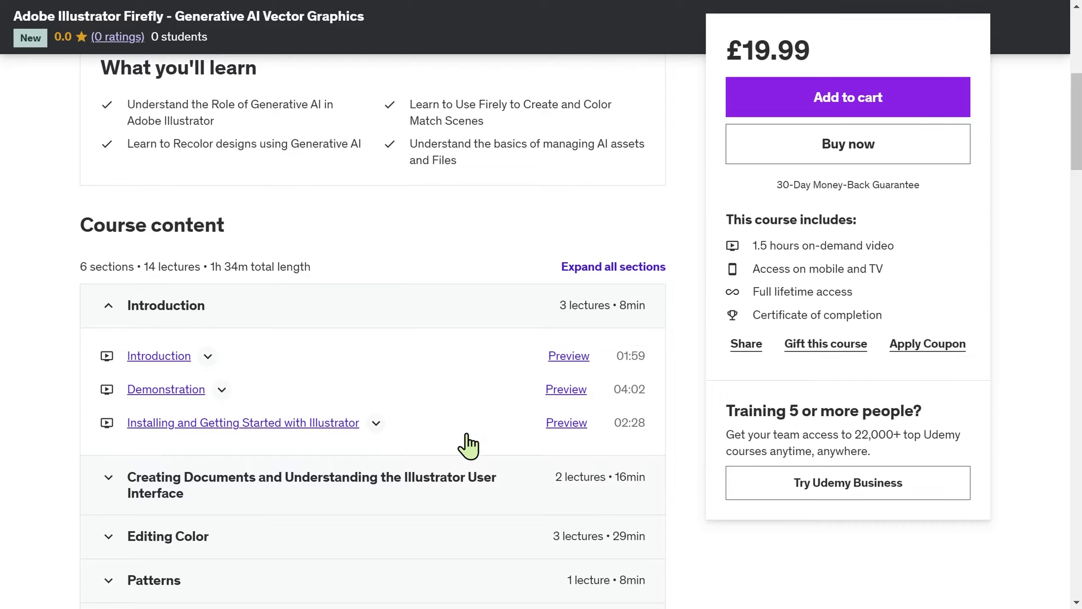
pyautogui.scroll(7, 459, 394)
pyautogui.scroll(-5, 385, 430)
pyautogui.scroll(-3, 385, 429)
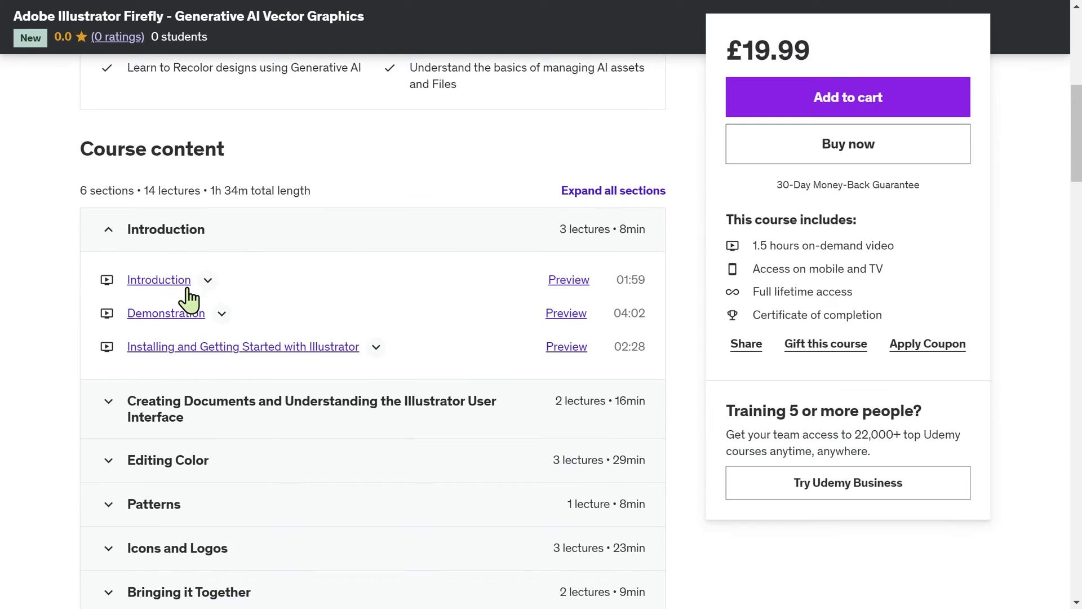
pyautogui.scroll(-1, 369, 389)
pyautogui.scroll(-3, 369, 389)
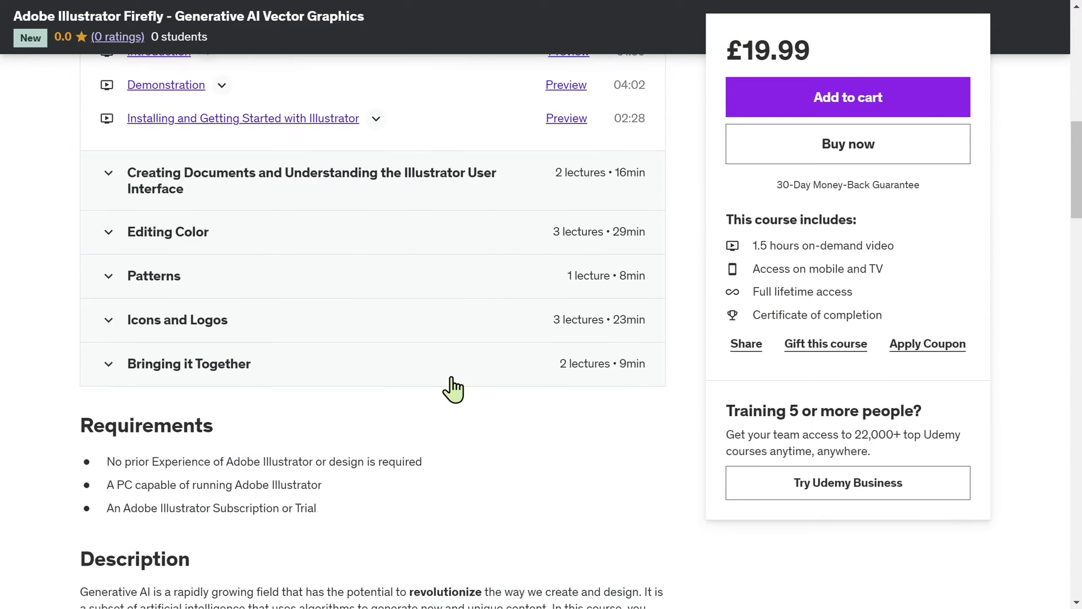
pyautogui.click(277, 323)
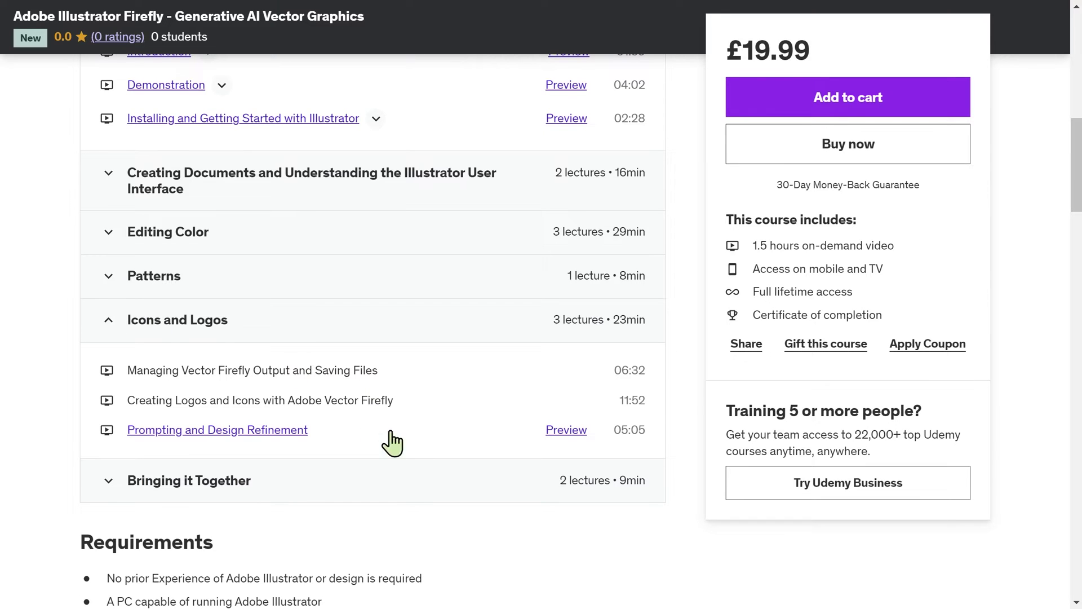
pyautogui.click(401, 495)
# - Expand the Patterns, Editing Color and Creating Documents sections
pyautogui.scroll(-3, 397, 490)
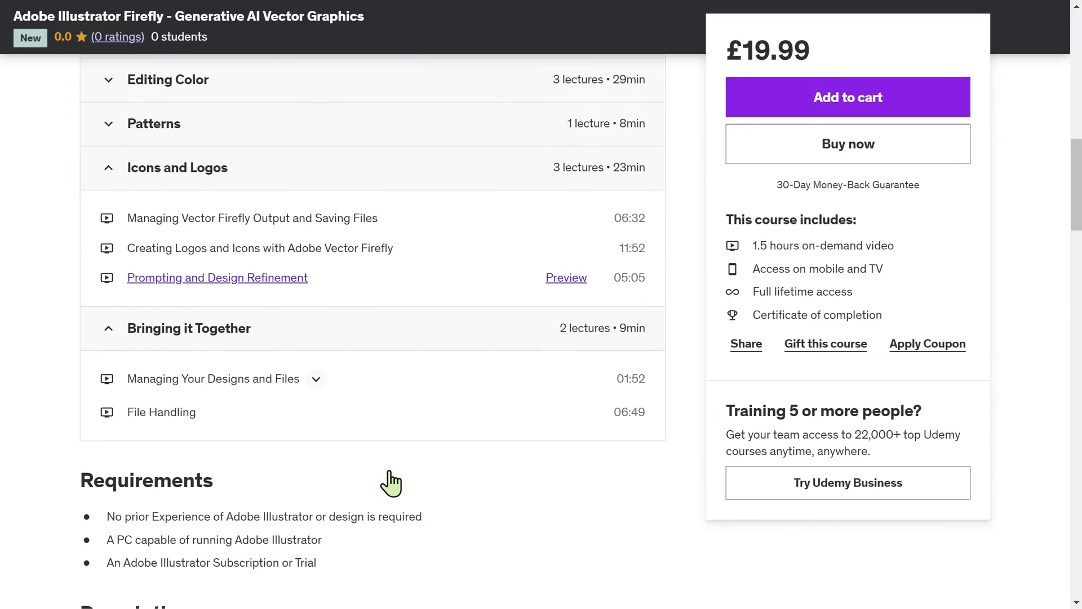
pyautogui.scroll(1, 399, 477)
pyautogui.scroll(2, 399, 477)
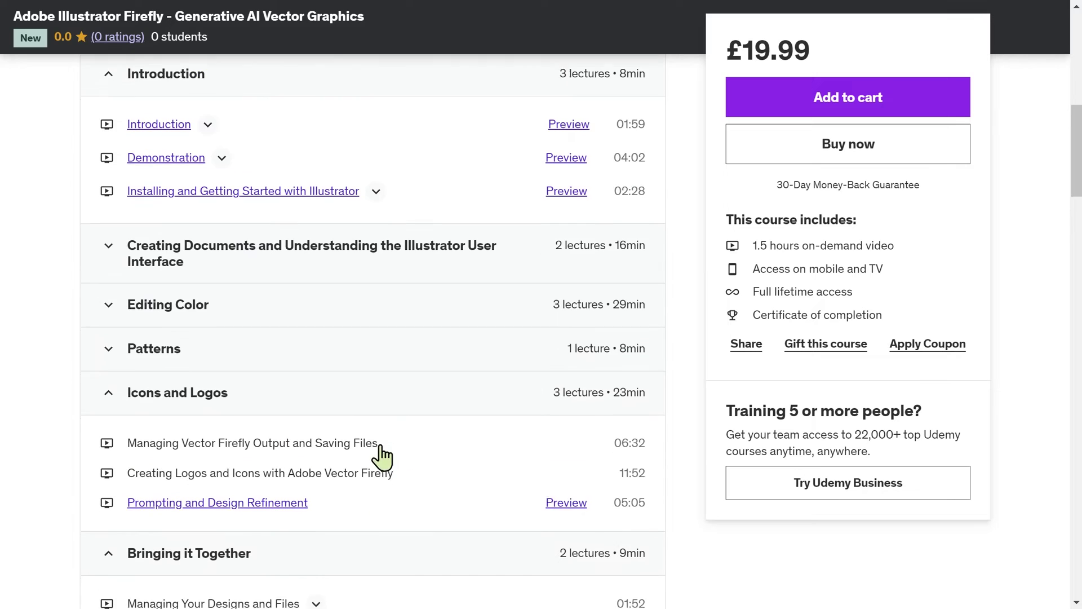
pyautogui.click(331, 362)
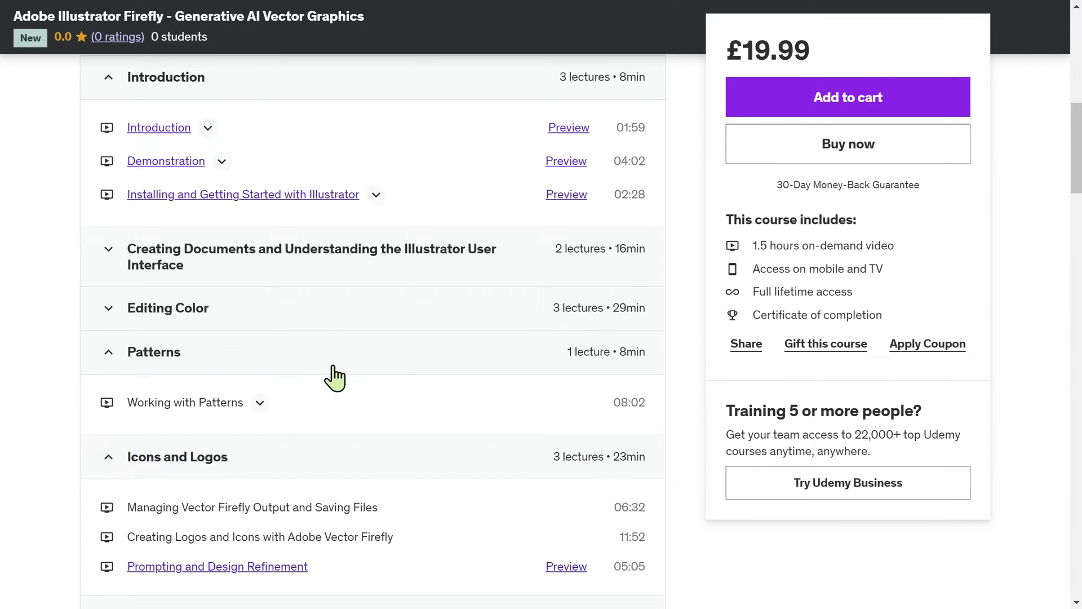
pyautogui.click(325, 307)
pyautogui.click(349, 280)
pyautogui.scroll(10, 361, 312)
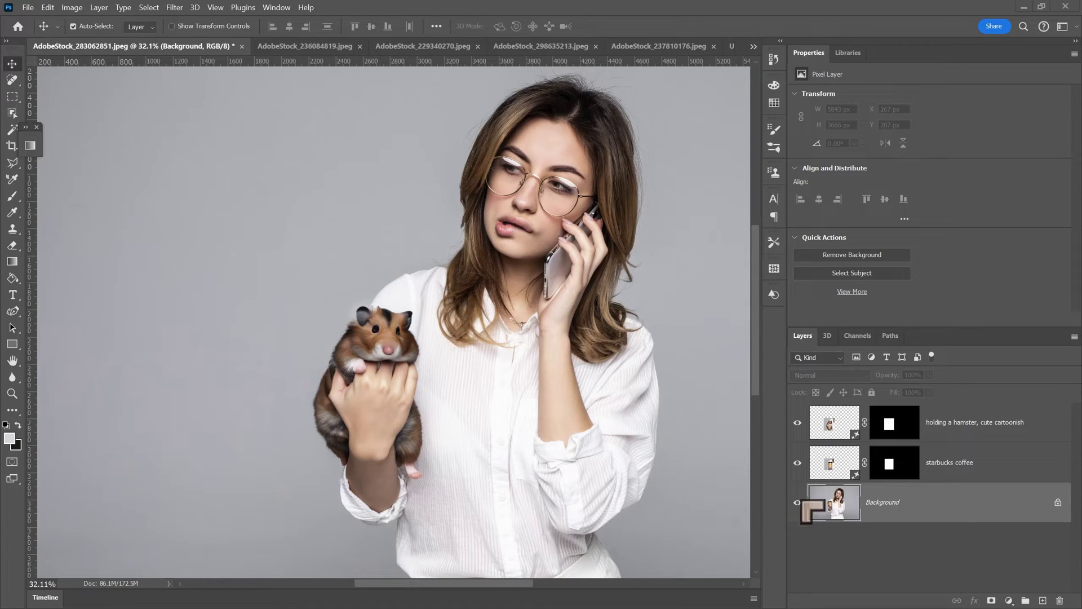
# - Hide the hamster layer and toggle the starbucks coffee layer off and back on
pyautogui.click(798, 423)
pyautogui.click(796, 463)
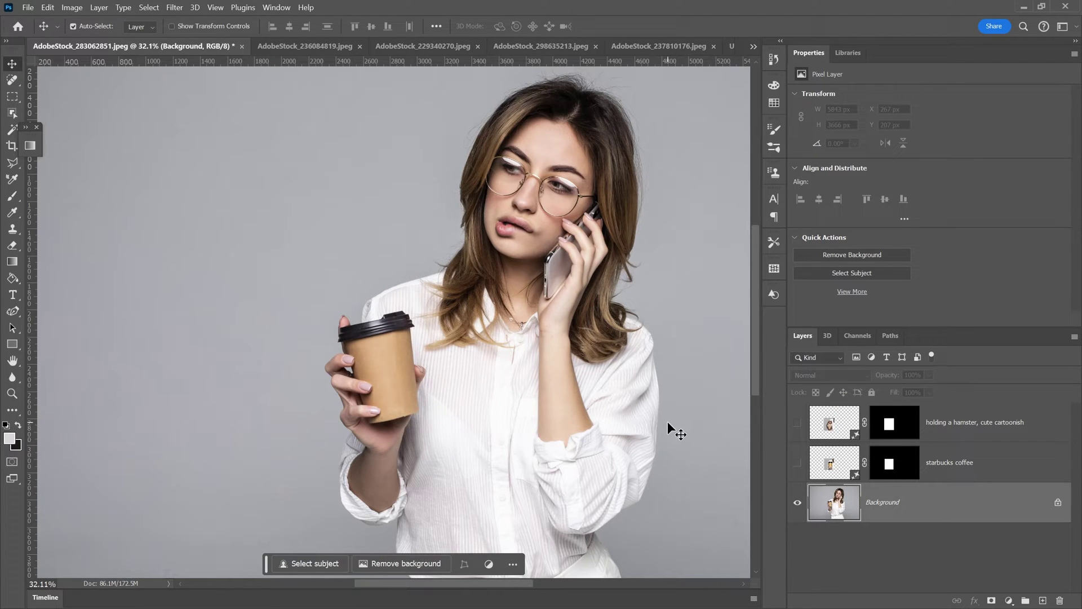
pyautogui.click(797, 462)
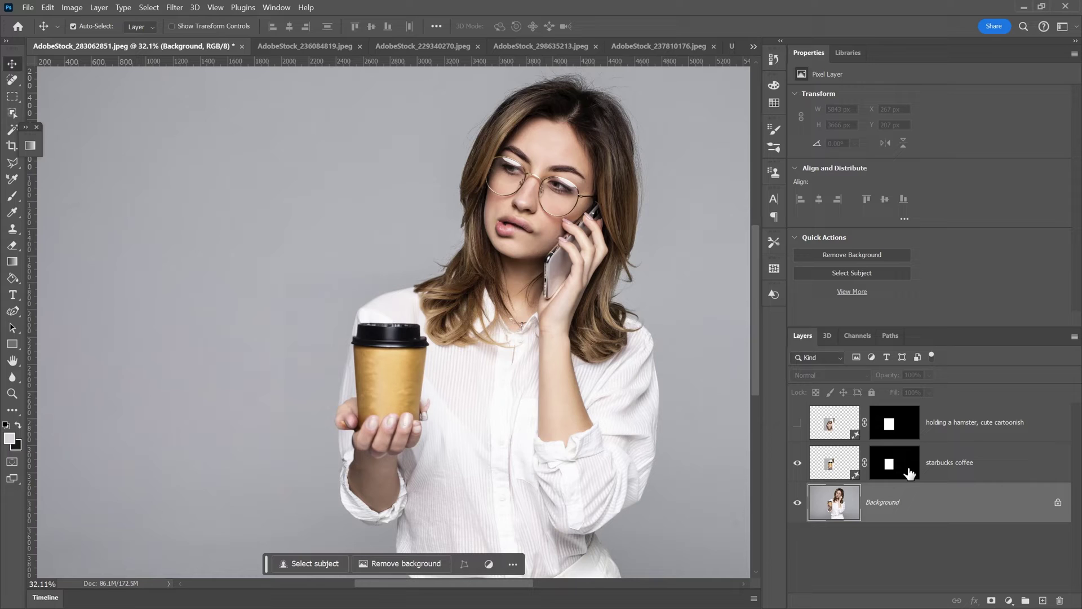
# - Cycle the starbucks coffee cup variations, ending on variation 1, the black patterned cup
pyautogui.click(831, 466)
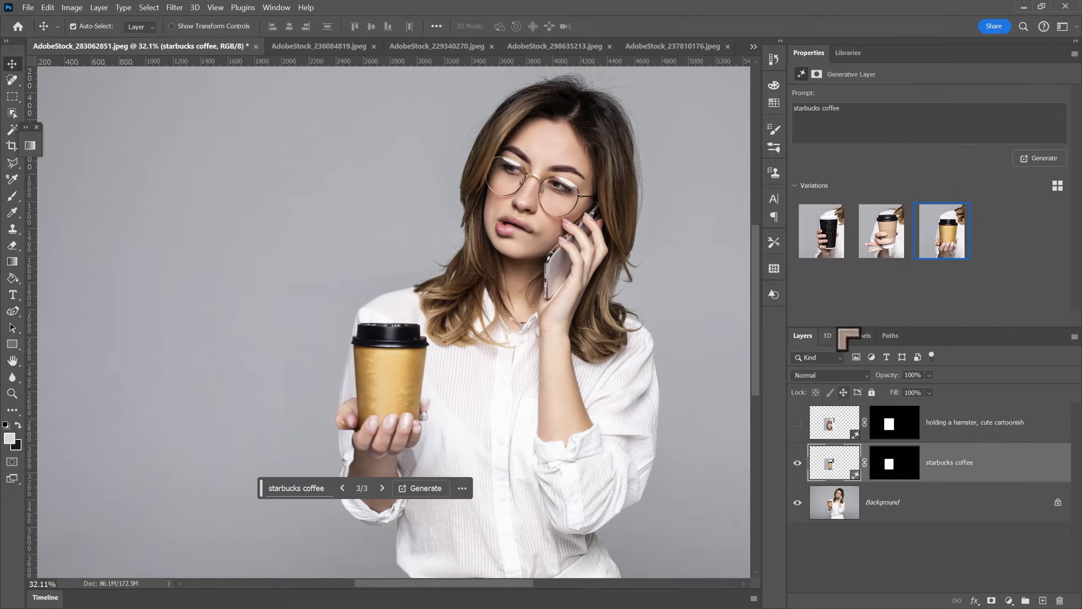
pyautogui.click(882, 231)
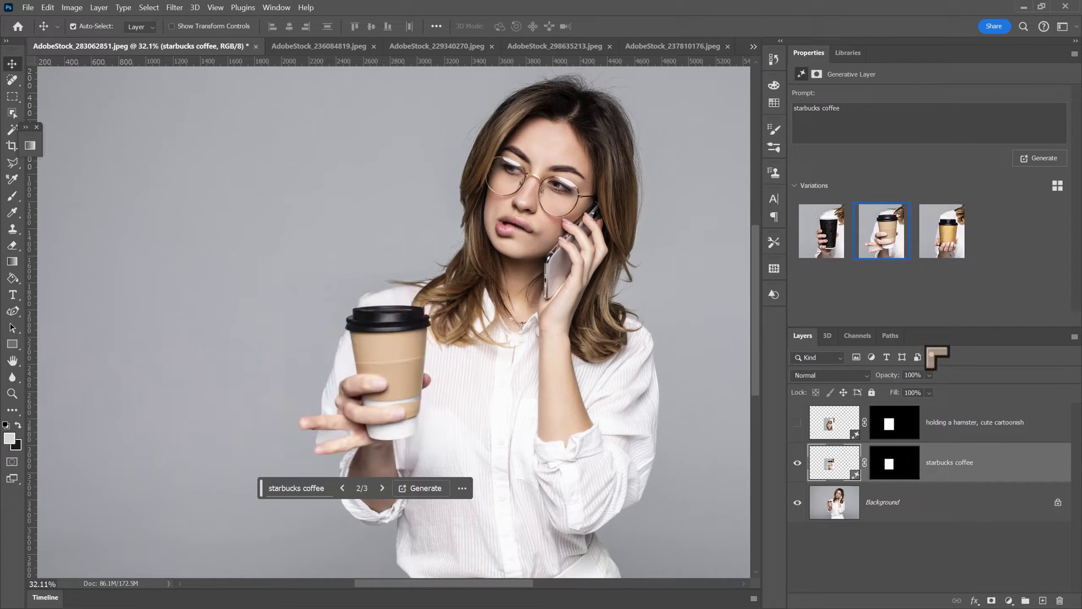
pyautogui.click(929, 234)
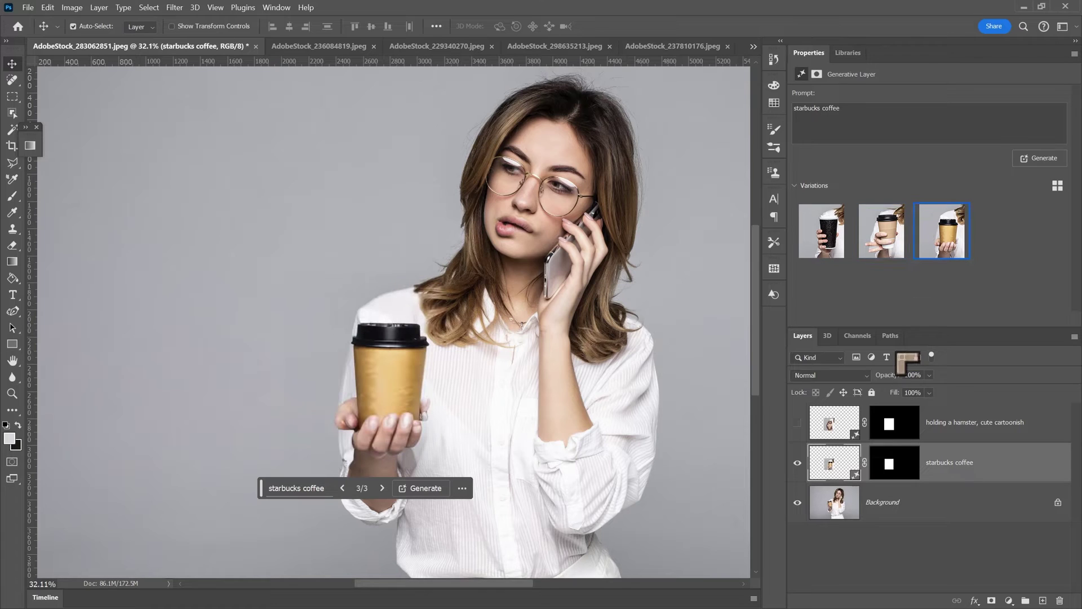
pyautogui.click(815, 226)
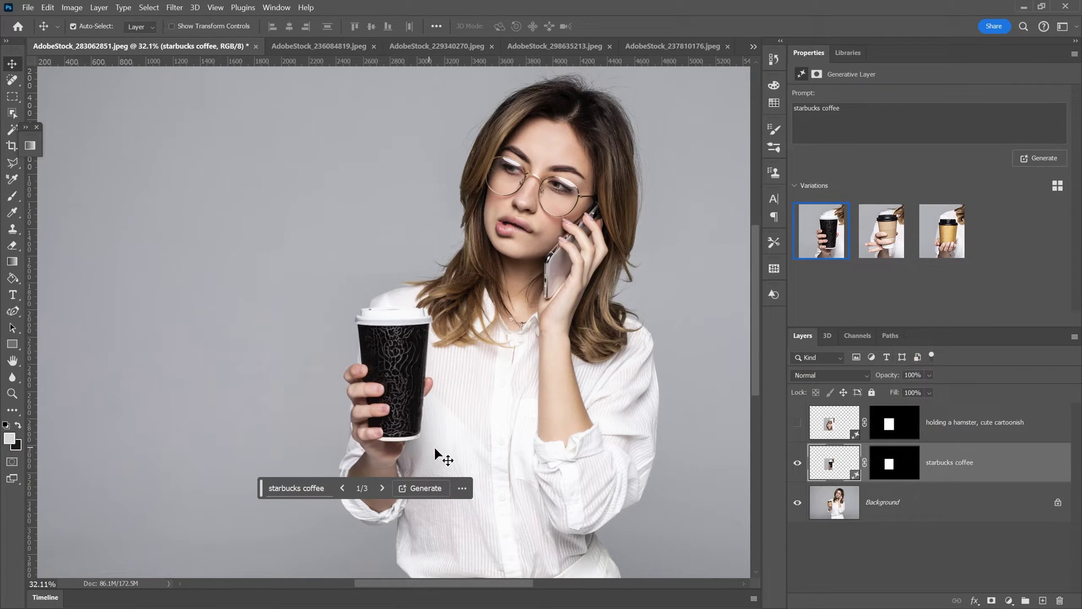
pyautogui.scroll(3, 430, 418)
pyautogui.scroll(-2, 447, 384)
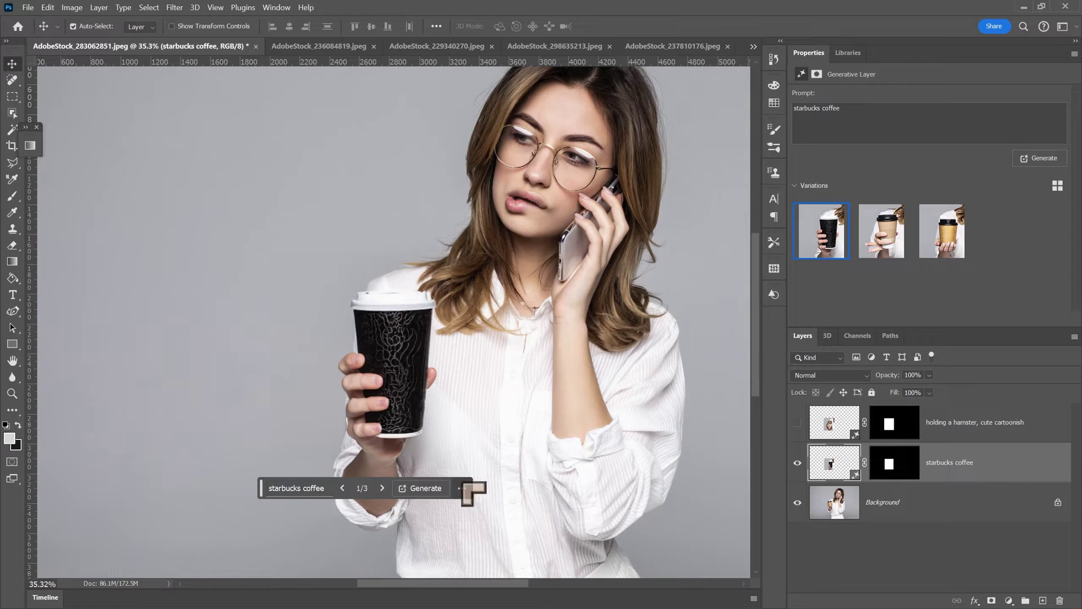
# - Select and show the hamster layer, then open its prompt bar and move it aside
pyautogui.click(826, 424)
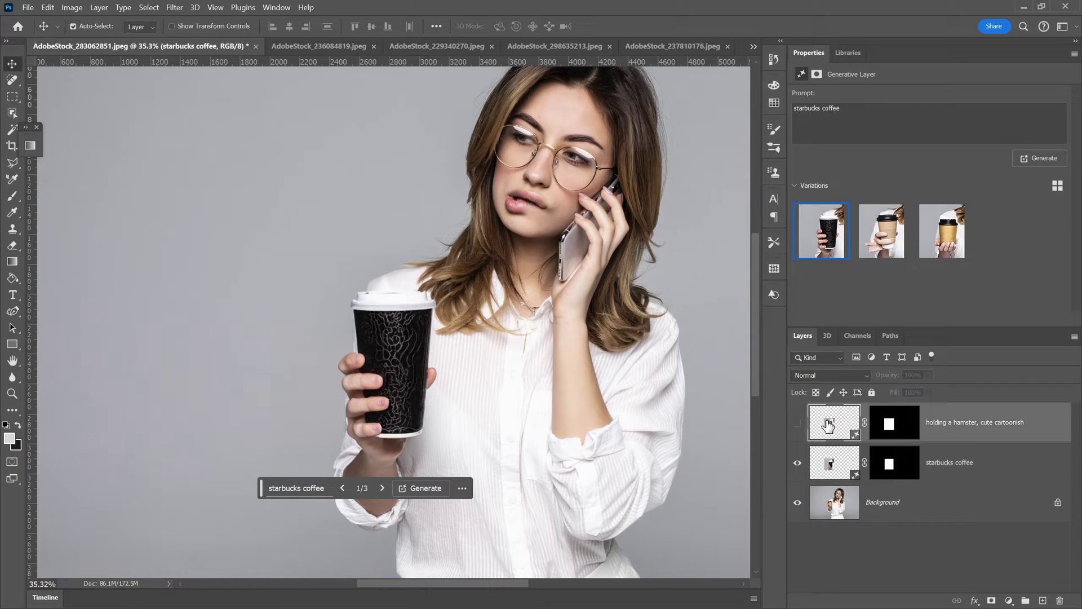
pyautogui.click(797, 423)
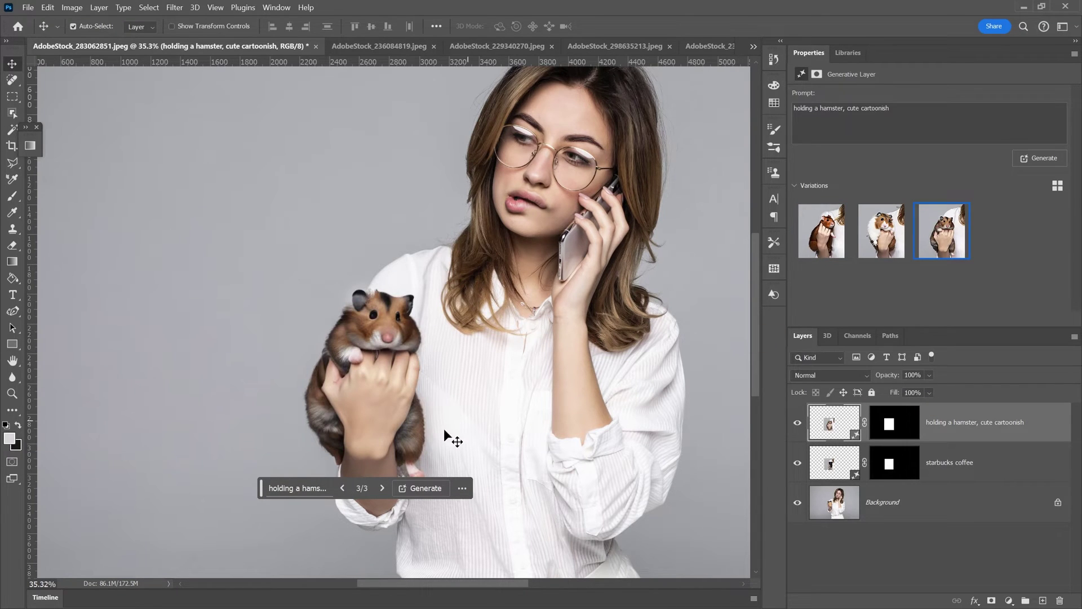
pyautogui.scroll(-3, 406, 420)
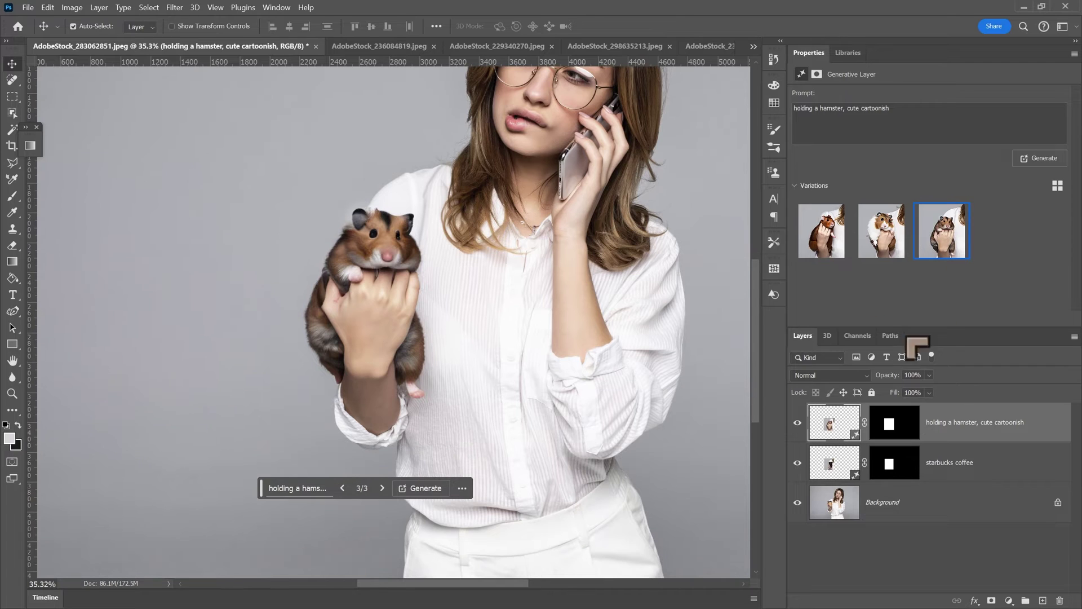
pyautogui.click(294, 489)
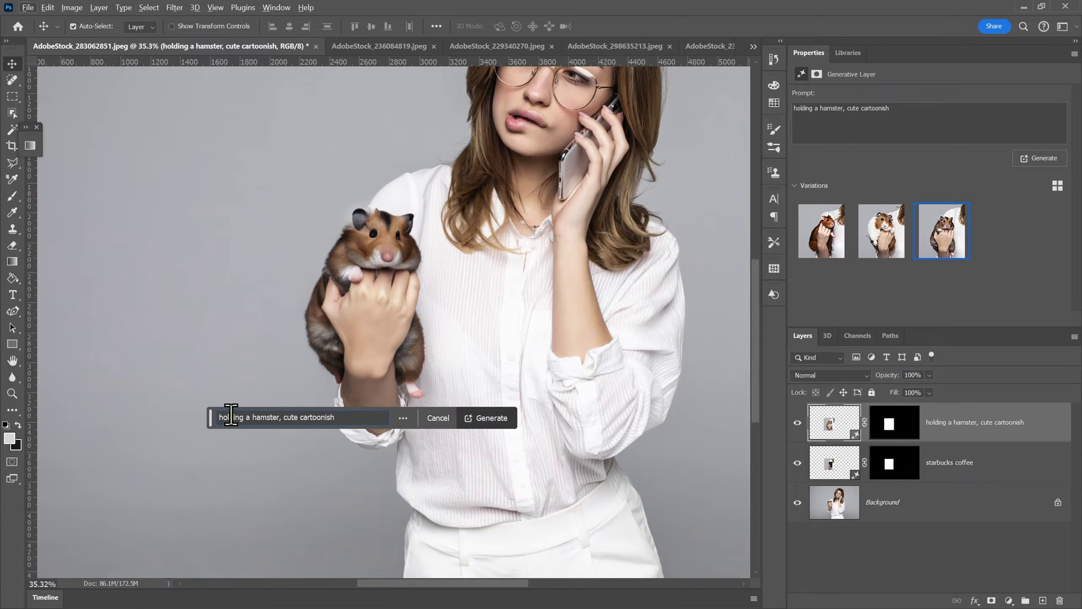
pyautogui.moveTo(213, 420); pyautogui.dragTo(205, 481)
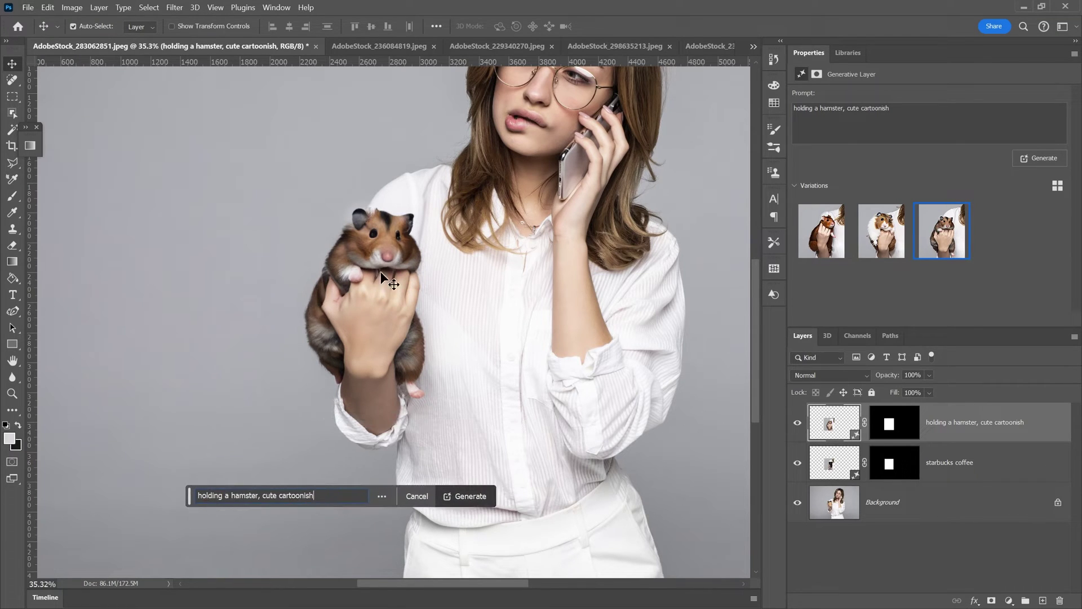
# - Compare the hamster variations and settle on the darker brown cartoonish hamster
pyautogui.click(885, 241)
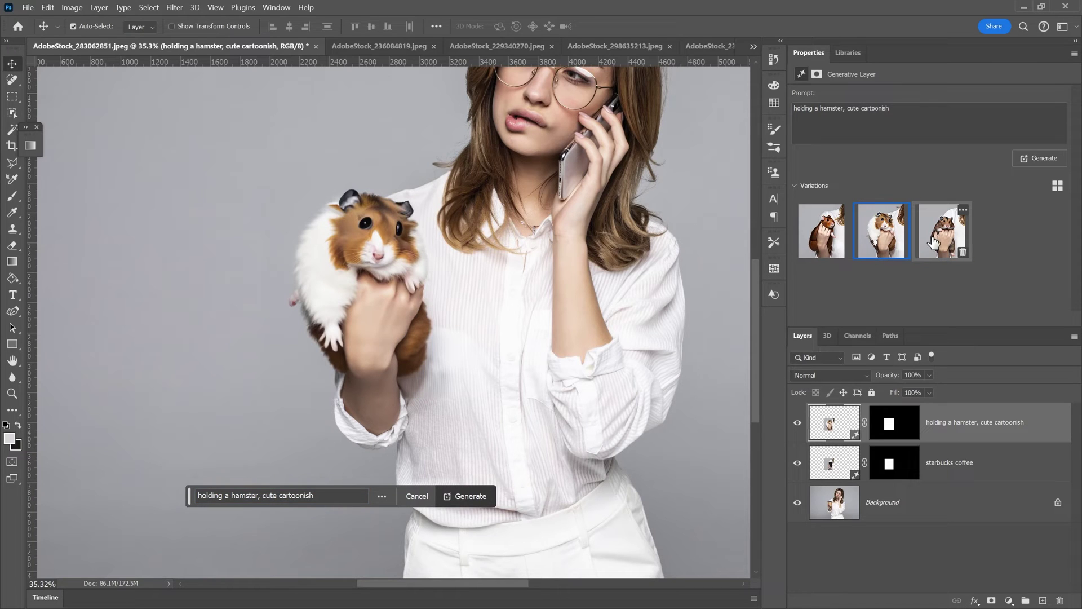
pyautogui.click(933, 242)
pyautogui.click(889, 247)
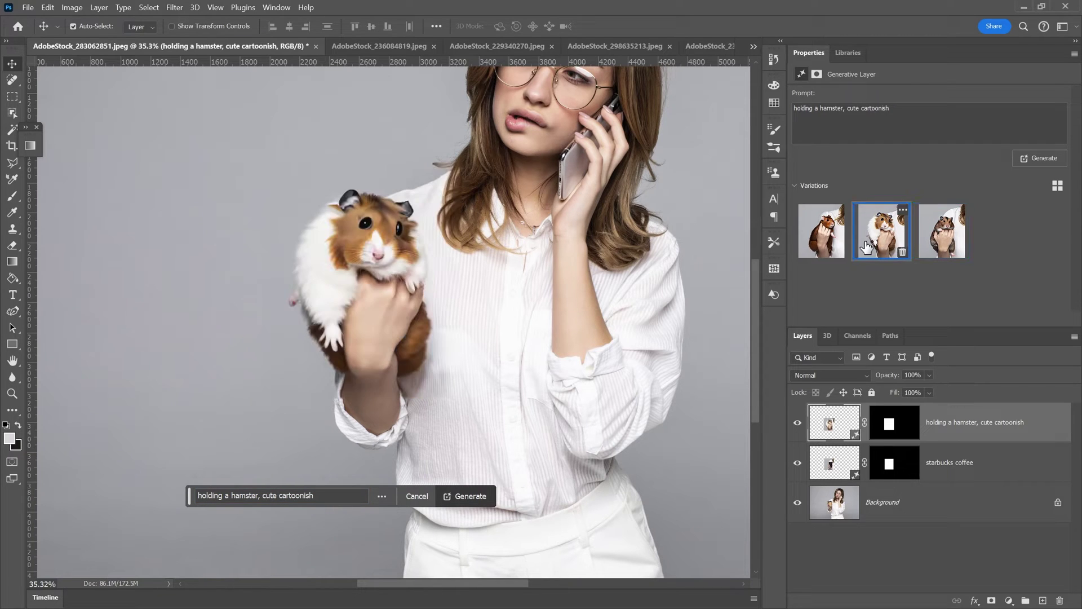
pyautogui.click(818, 248)
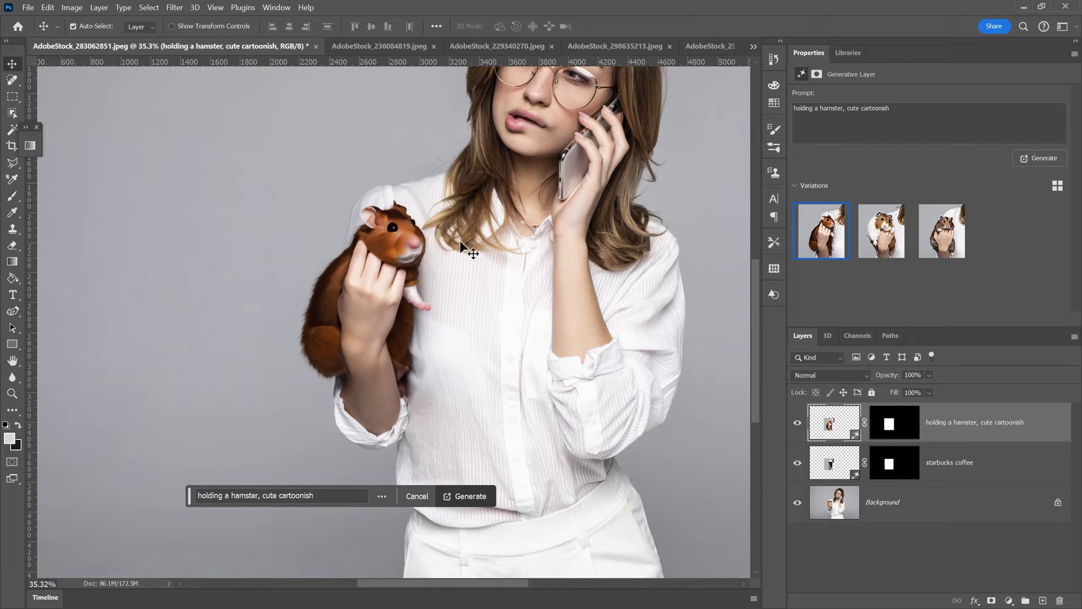
pyautogui.click(889, 228)
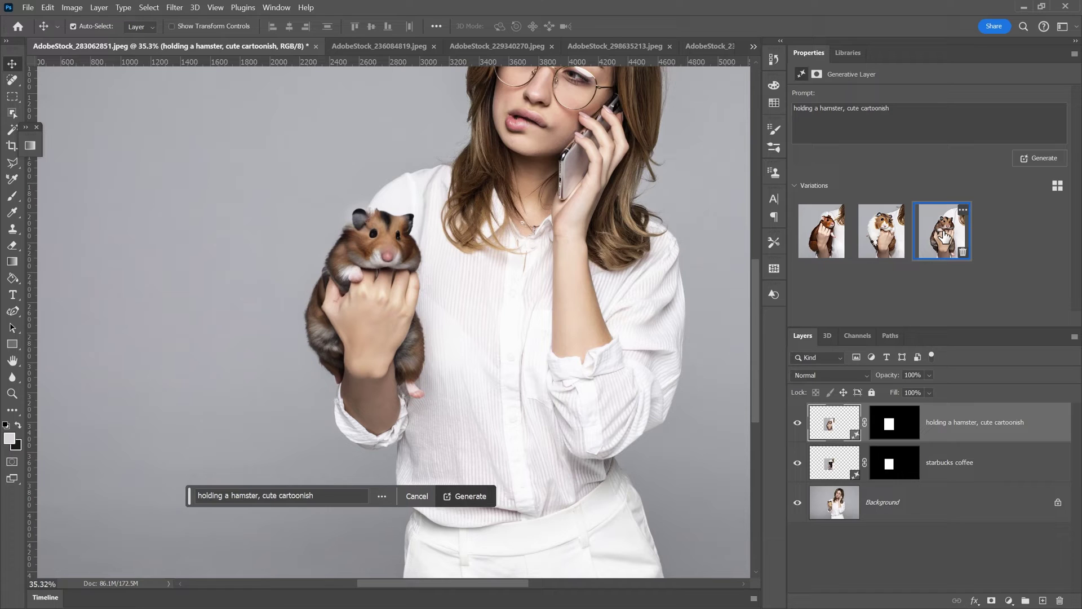
pyautogui.moveTo(944, 235); pyautogui.dragTo(314, 422)
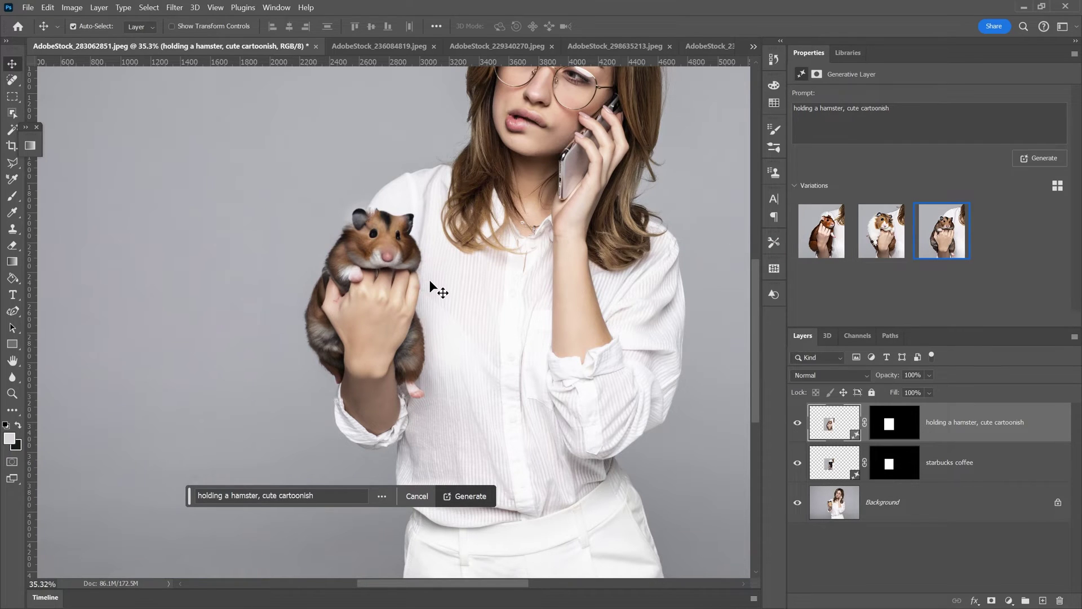
pyautogui.scroll(5, 438, 289)
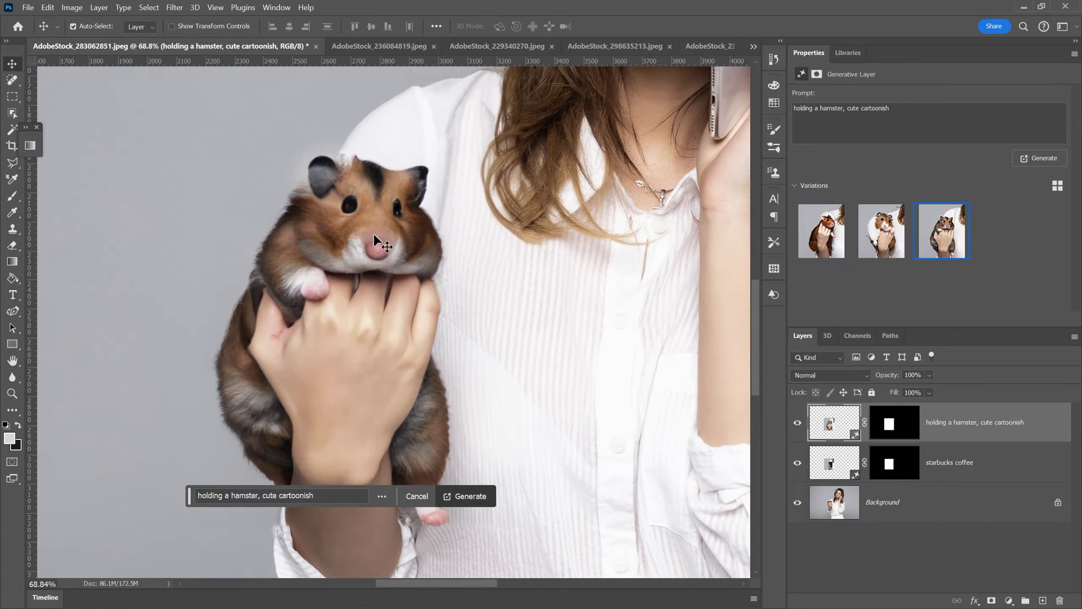
# - Toggle the hamster layer off and on to compare, and move the prompt bar up
pyautogui.moveTo(905, 237)
pyautogui.click(796, 427)
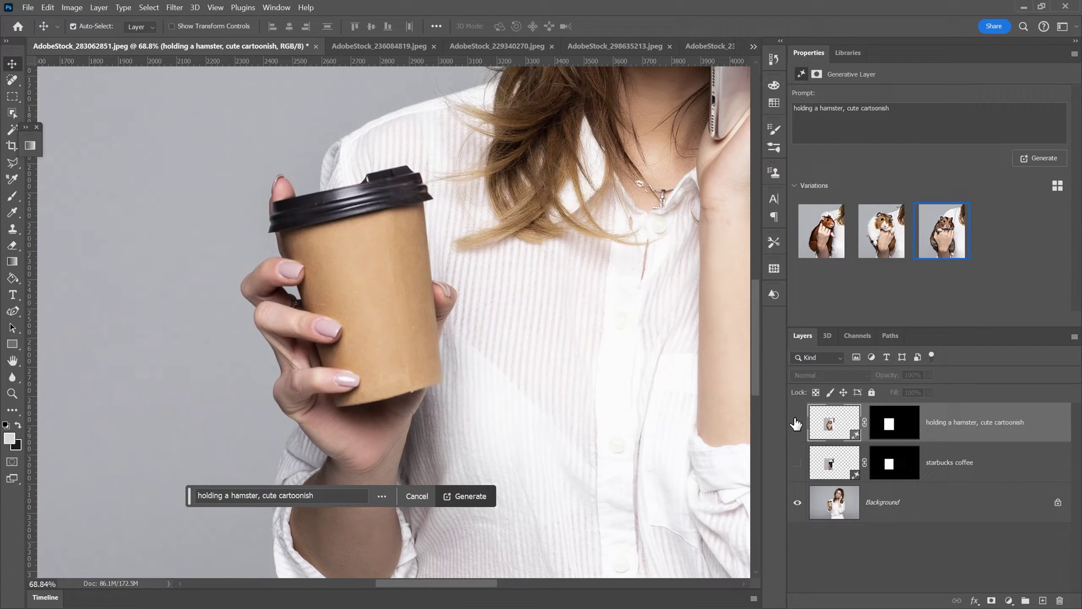
pyautogui.click(797, 422)
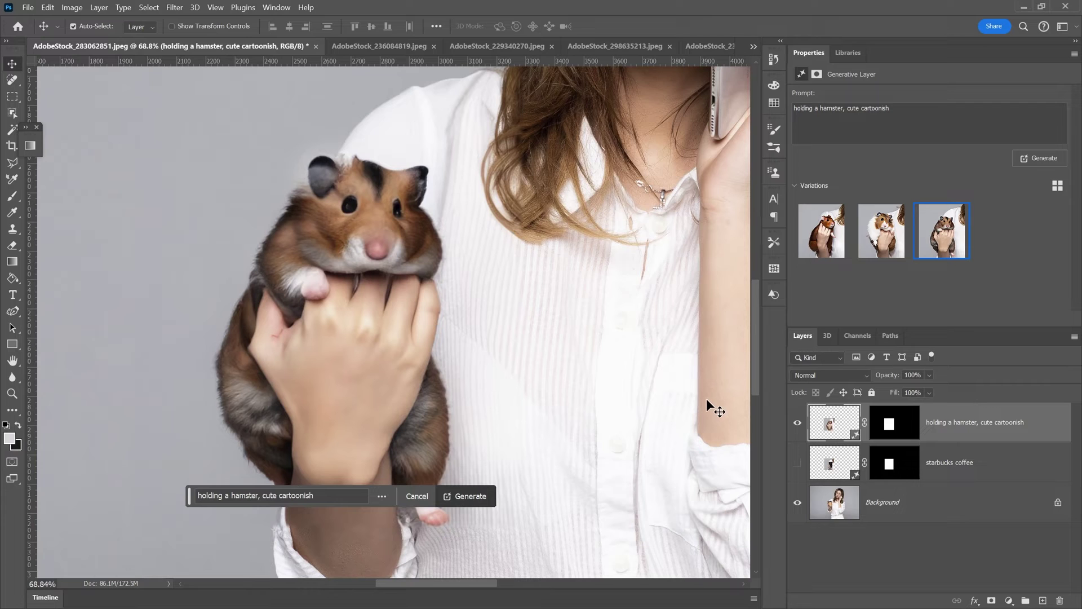
pyautogui.moveTo(190, 496); pyautogui.dragTo(101, 89)
pyautogui.scroll(-1, 292, 229)
pyautogui.scroll(-1, 291, 229)
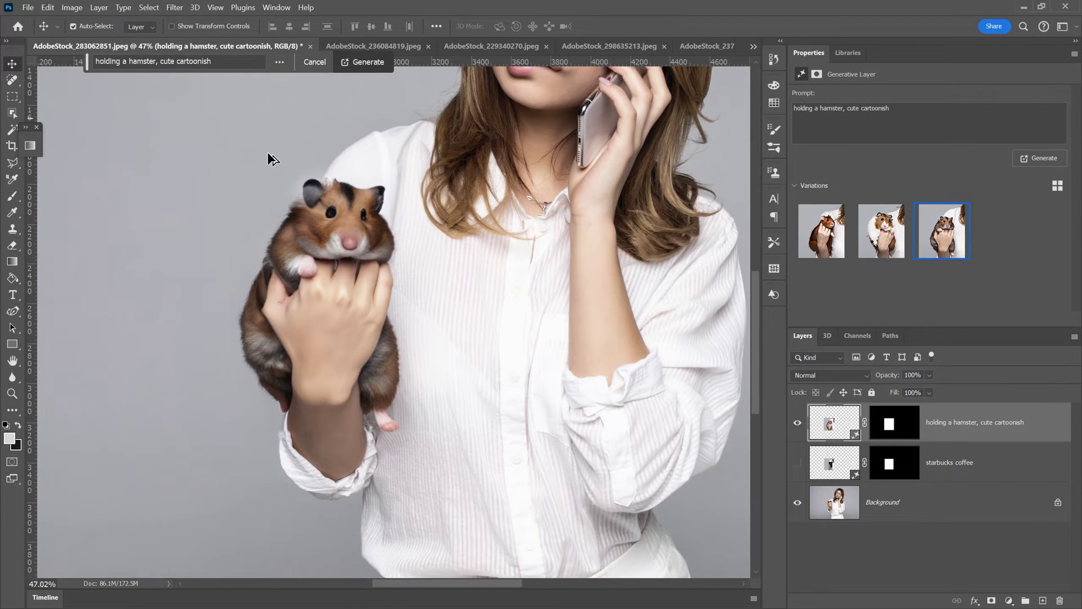
pyautogui.scroll(-1, 267, 152)
pyautogui.scroll(-1, 249, 148)
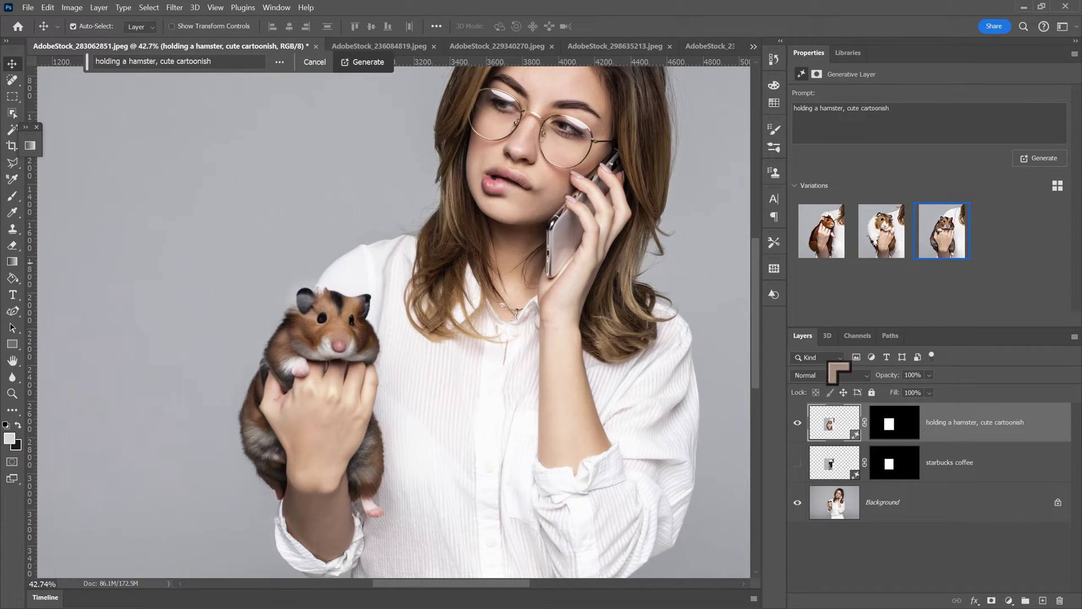
# - Switch to the fox on the wooden deck image and move the prompt bar away
pyautogui.click(379, 46)
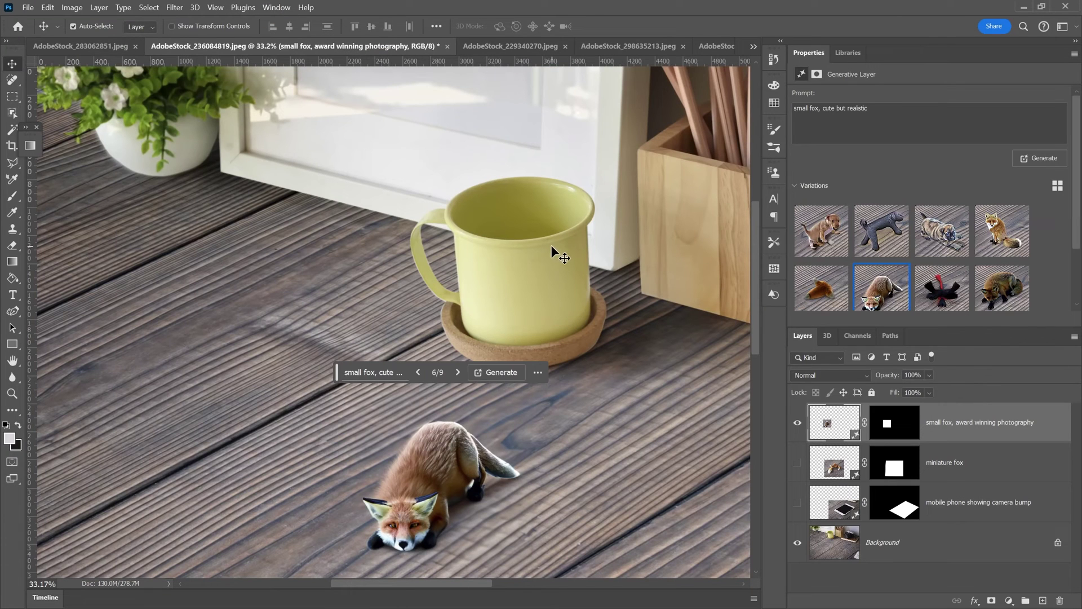
pyautogui.scroll(-2, 524, 339)
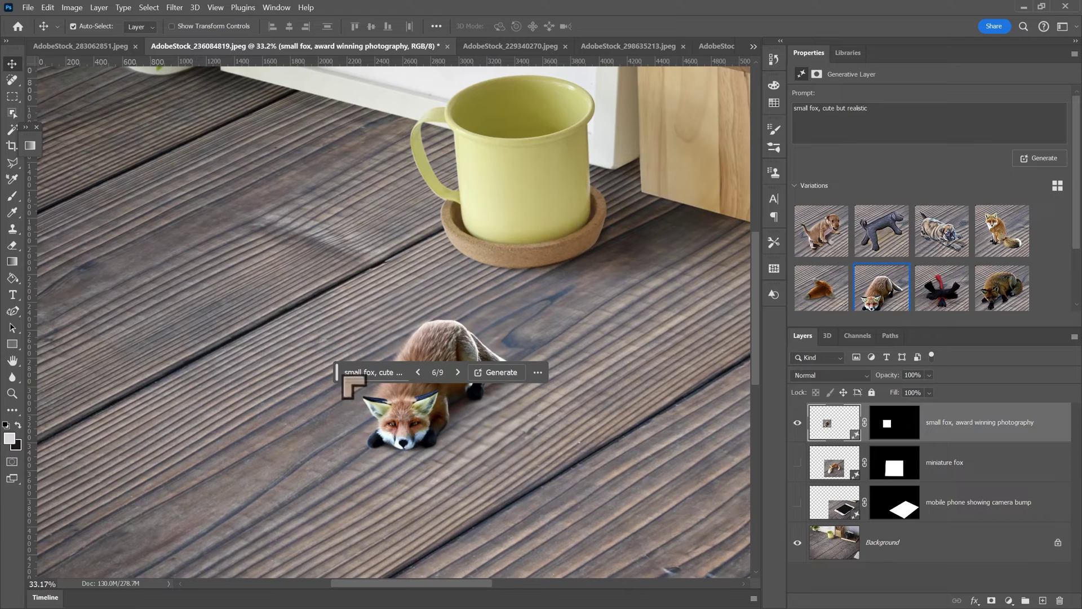
pyautogui.moveTo(338, 379); pyautogui.dragTo(85, 144)
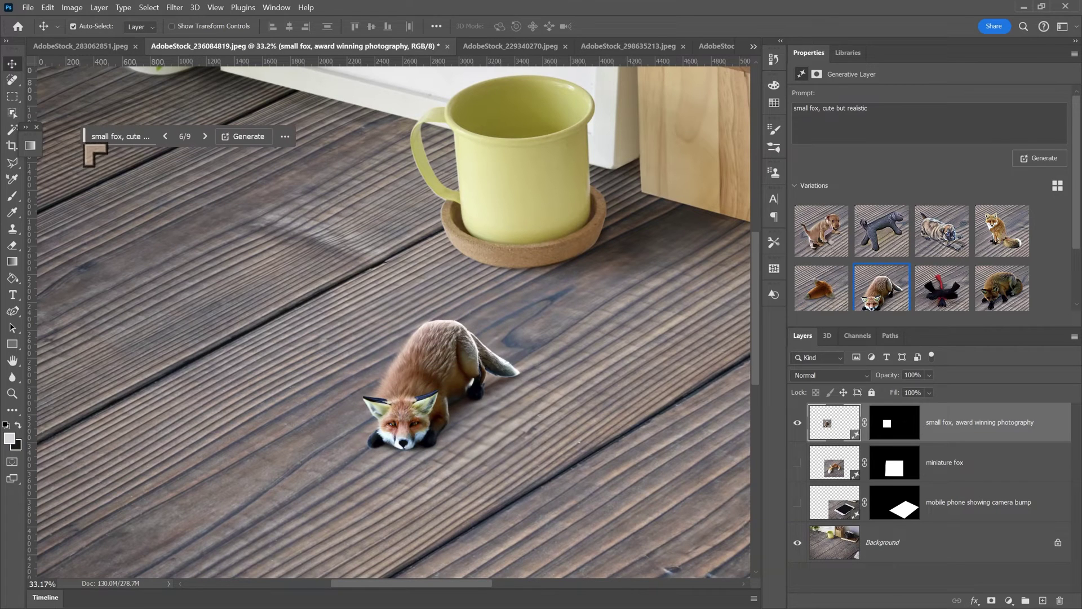
pyautogui.scroll(-1, 801, 234)
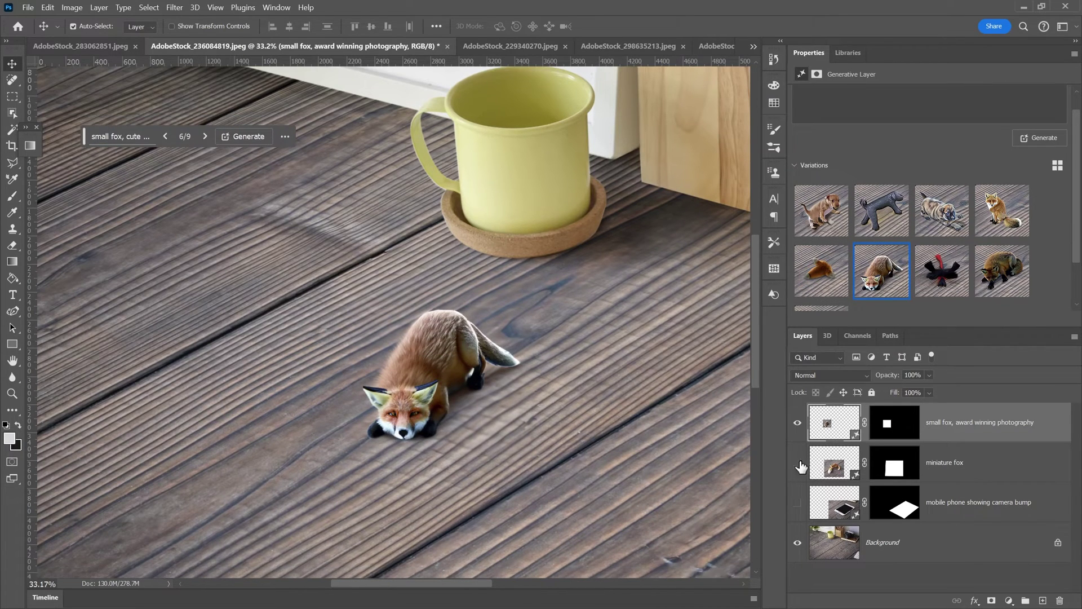
# - Toggle the small fox layer on and off repeatedly to compare with the bare deck
pyautogui.click(797, 422)
pyautogui.click(798, 462)
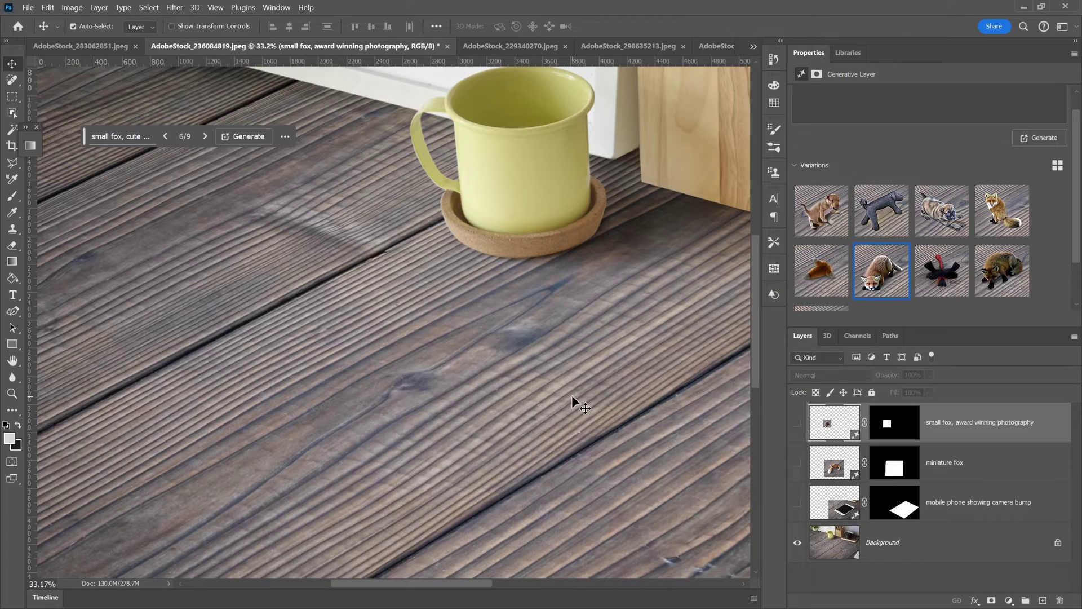
pyautogui.scroll(-6, 586, 397)
pyautogui.scroll(3, 705, 382)
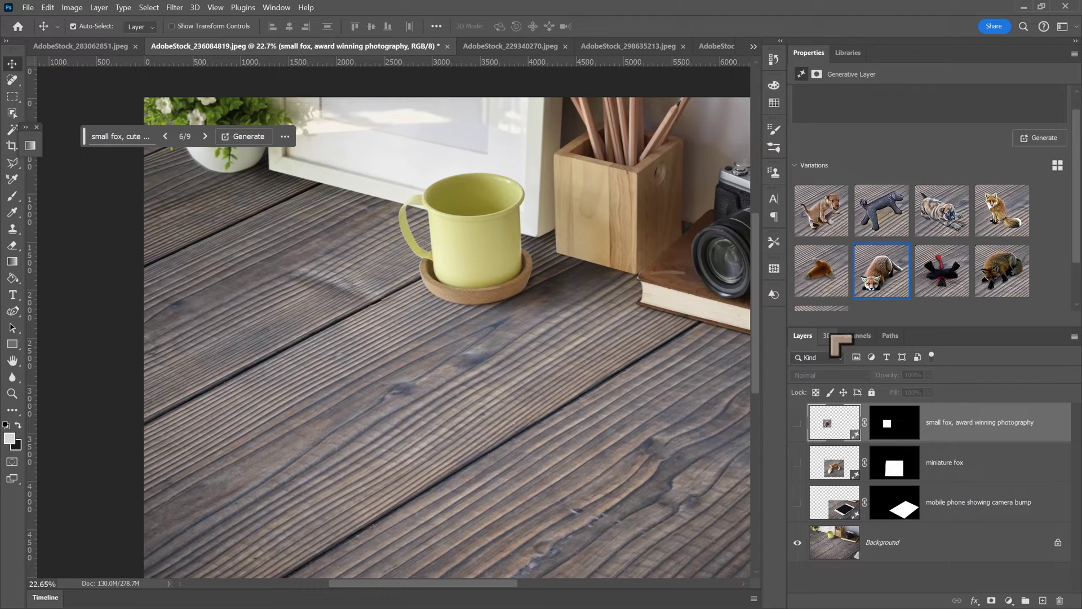
pyautogui.click(798, 422)
pyautogui.moveTo(892, 274)
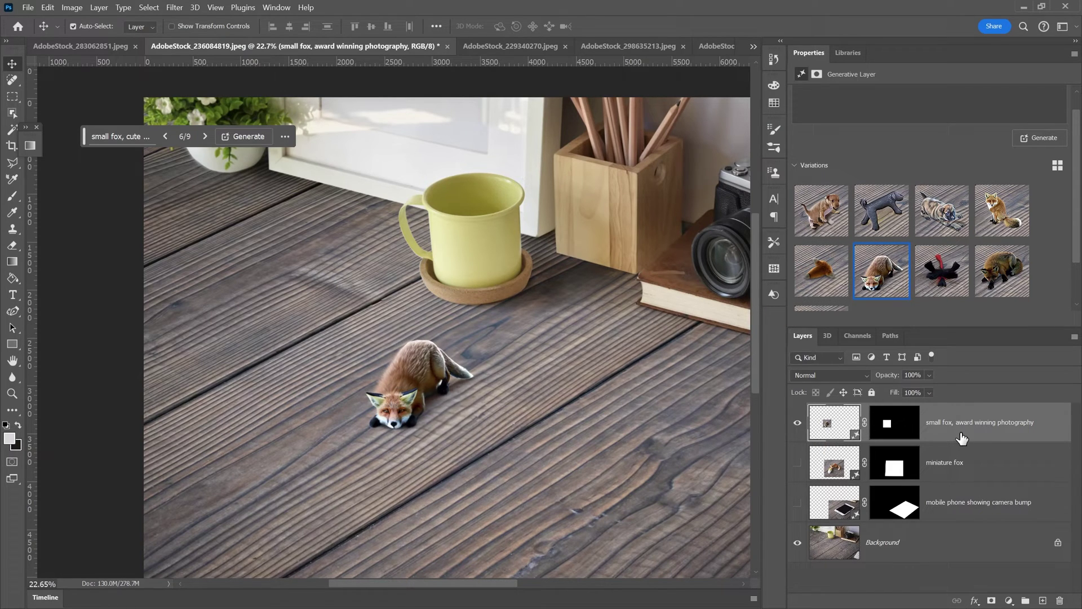
pyautogui.click(798, 423)
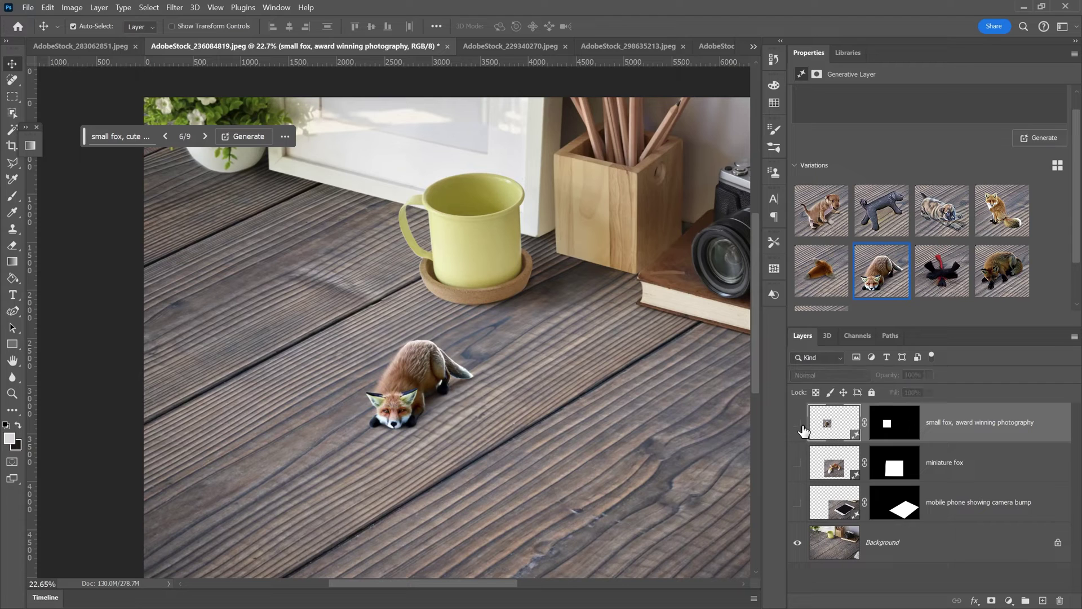
pyautogui.click(798, 423)
pyautogui.click(799, 424)
pyautogui.click(798, 423)
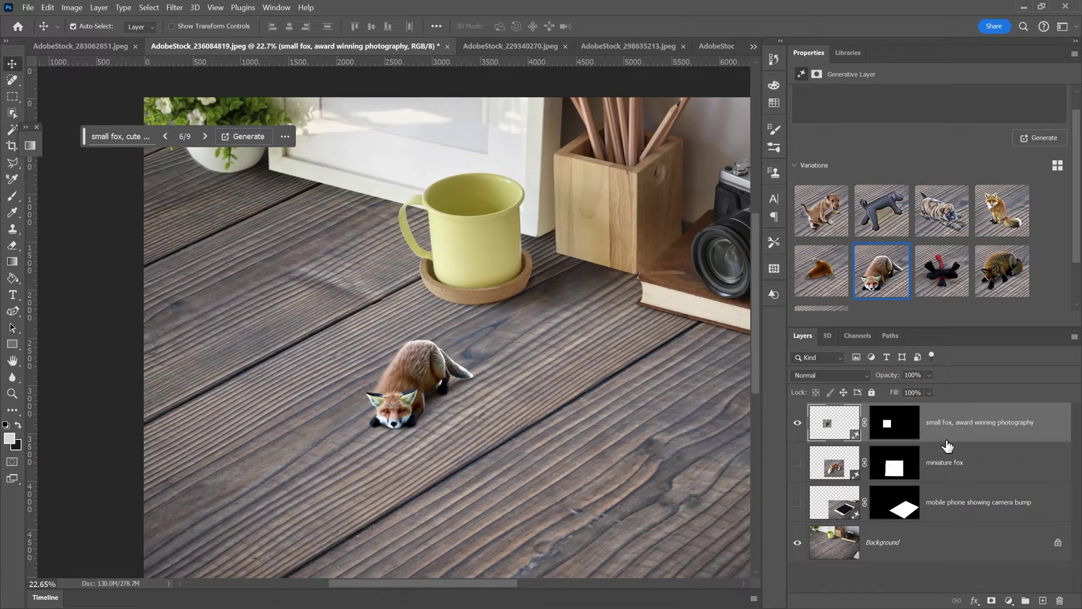
pyautogui.click(797, 423)
# - Show the miniature fox layer, try its variations 2, 3 and 4, then hide it
pyautogui.click(797, 462)
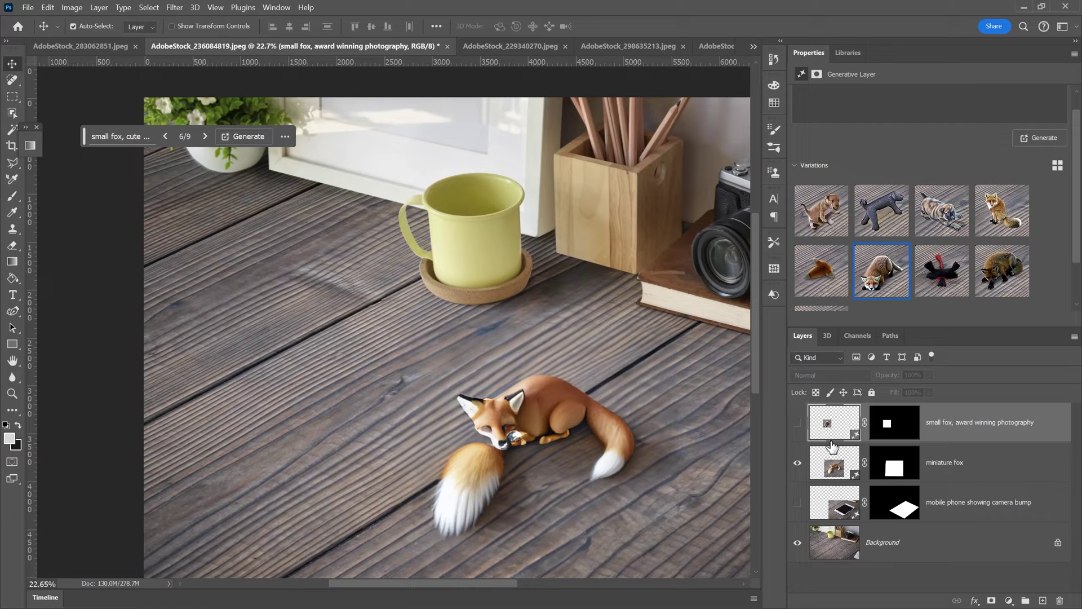
pyautogui.click(832, 459)
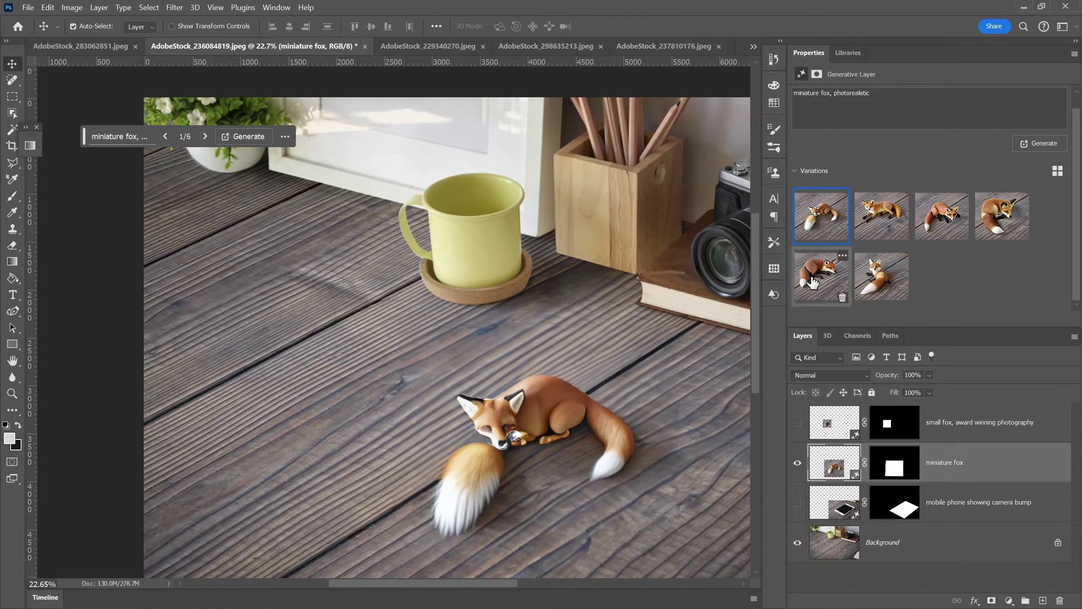
pyautogui.click(880, 216)
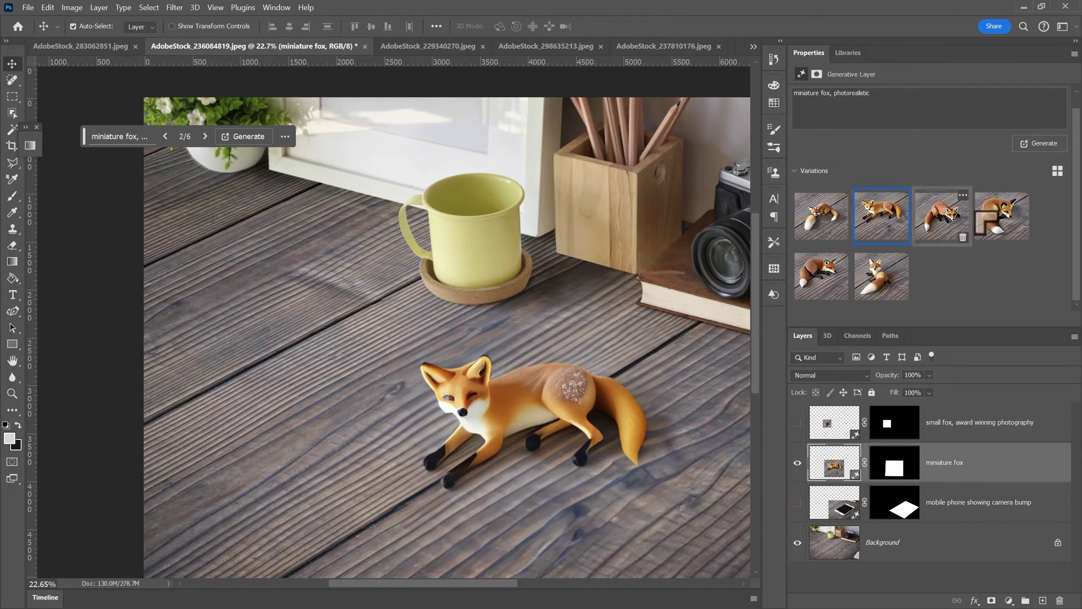
pyautogui.click(942, 216)
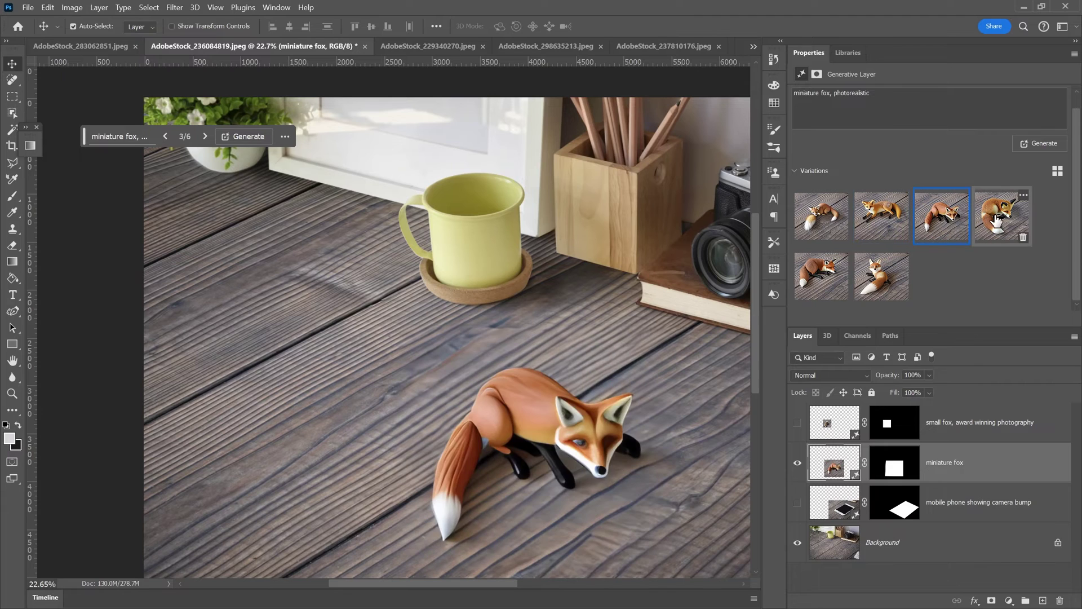
pyautogui.click(997, 222)
pyautogui.click(797, 463)
# - Show the mobile phone layer, load its variations and inspect its mask
pyautogui.click(835, 422)
pyautogui.click(797, 422)
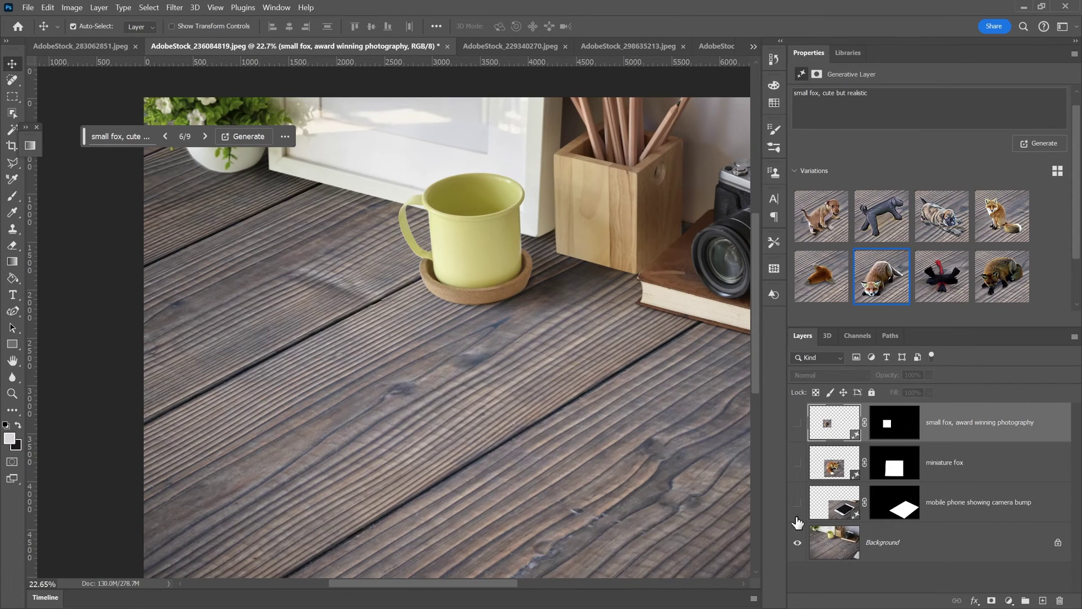
pyautogui.click(797, 501)
pyautogui.click(834, 501)
pyautogui.scroll(-1, 510, 405)
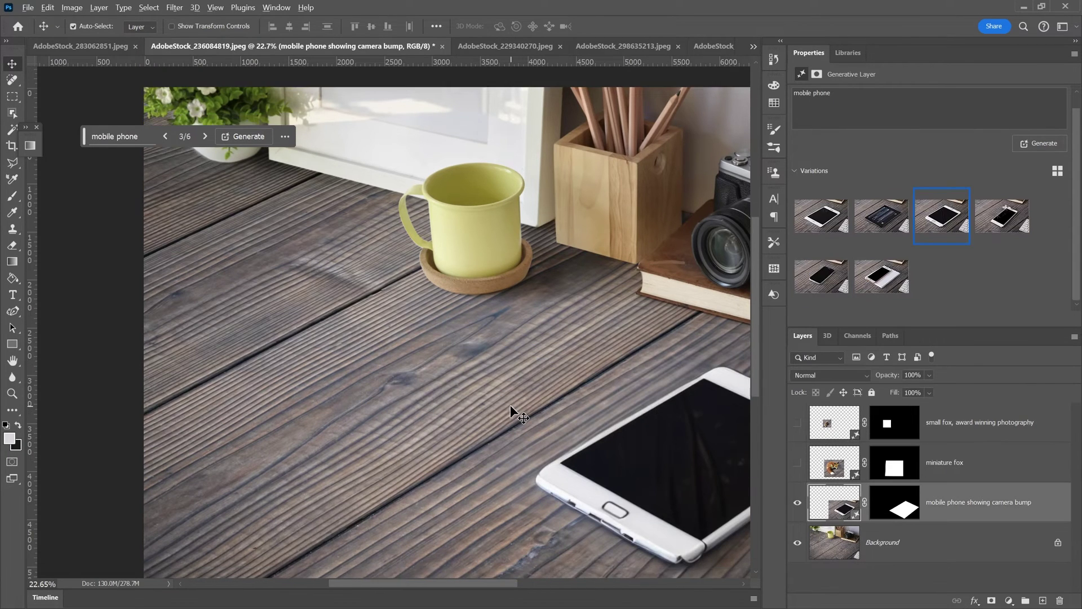
pyautogui.scroll(-3, 510, 405)
pyautogui.scroll(3, 444, 403)
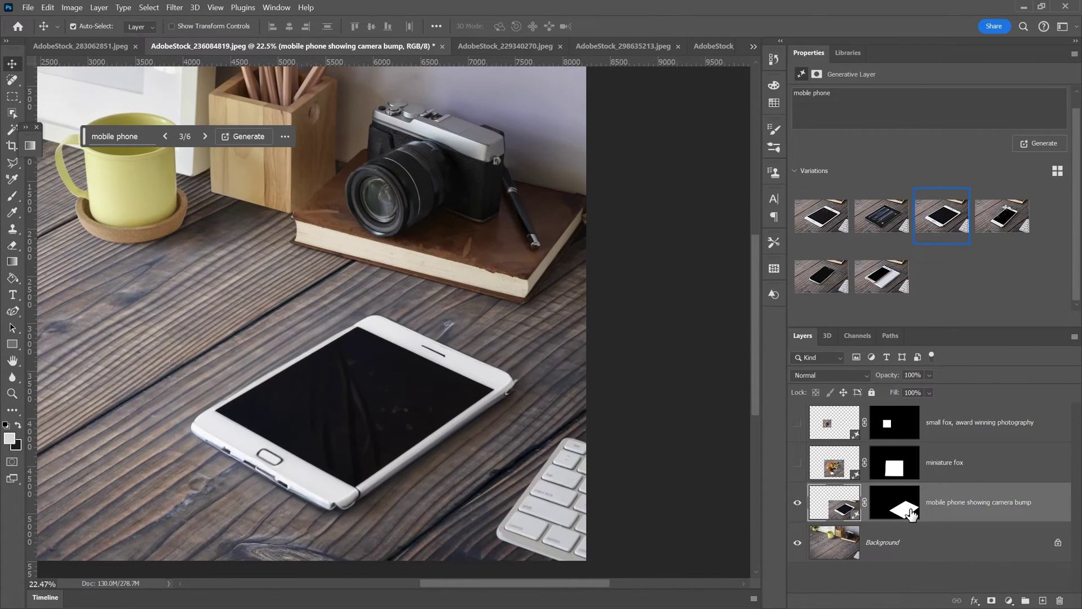
pyautogui.click(910, 513)
pyautogui.click(836, 510)
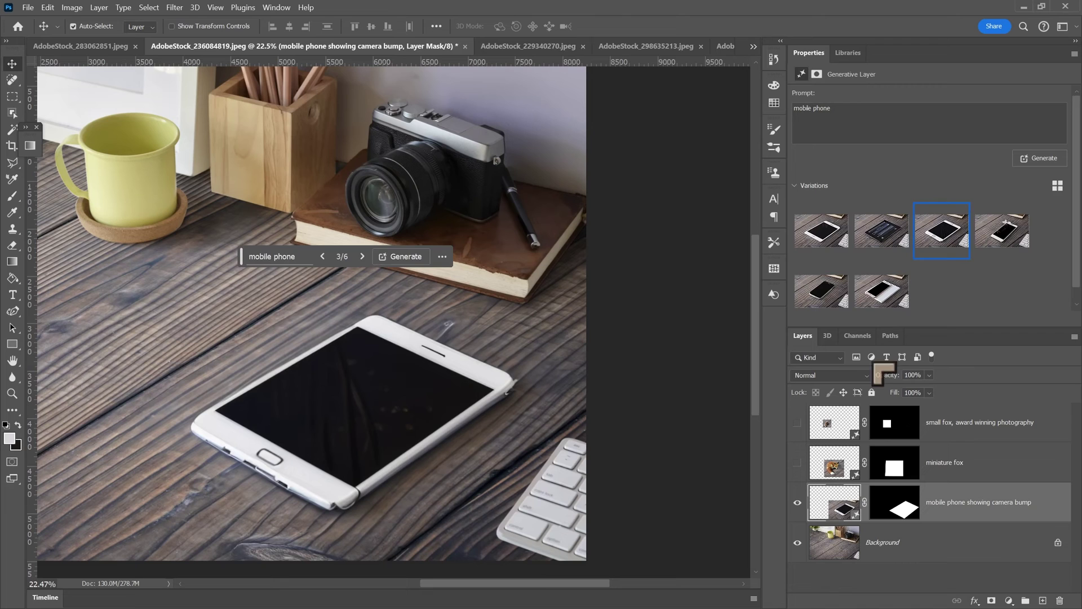
# - Try phone variations 2 through 6, keep variation 6, then switch to the snow fox image
pyautogui.click(868, 232)
pyautogui.click(941, 231)
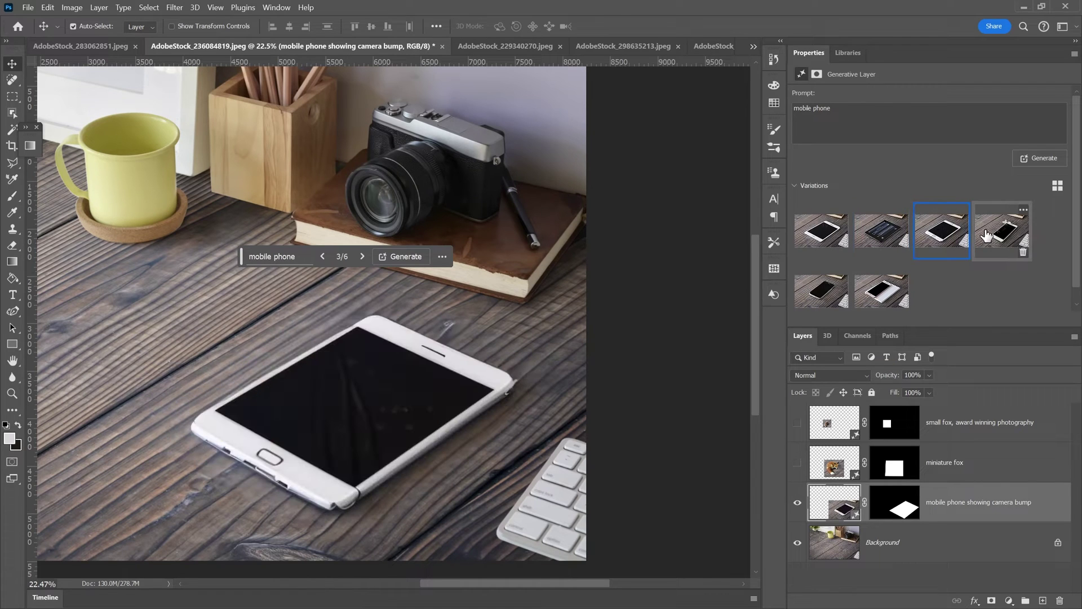
pyautogui.click(1008, 237)
pyautogui.click(817, 296)
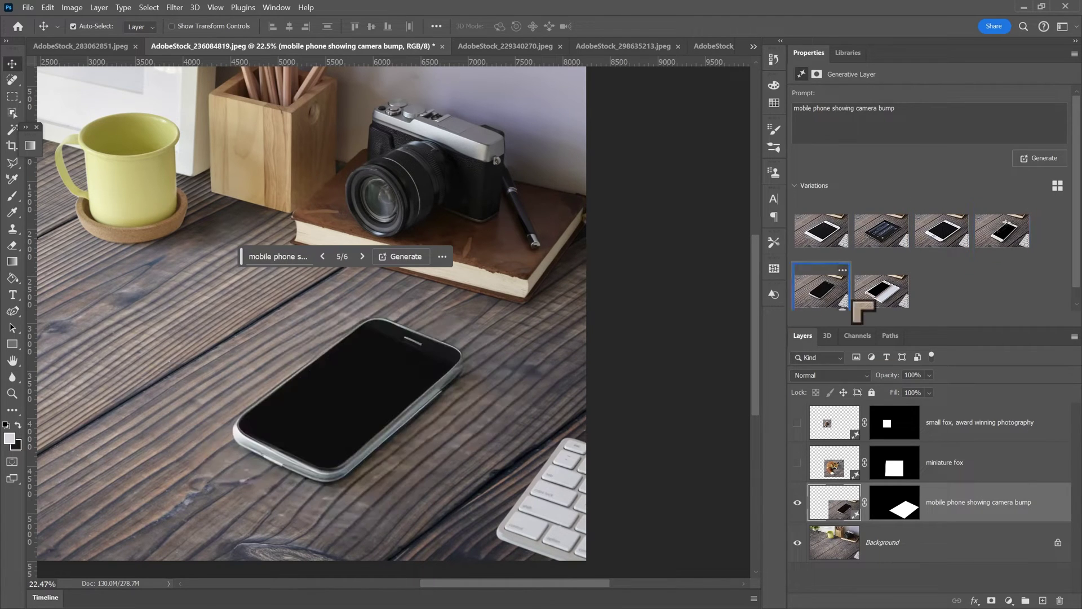
pyautogui.click(891, 303)
pyautogui.scroll(3, 338, 447)
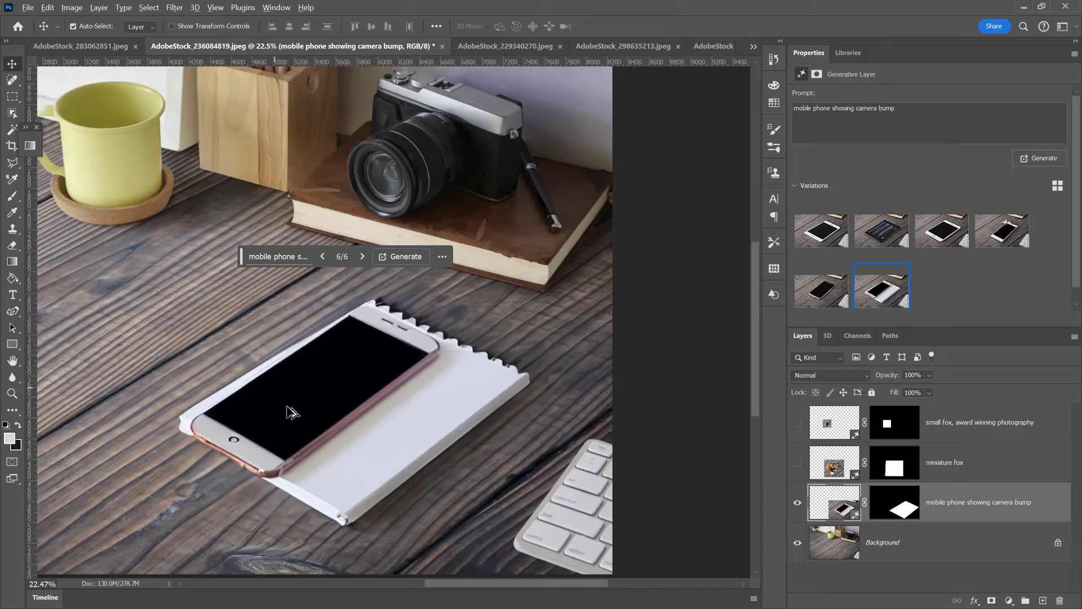
pyautogui.scroll(-3, 286, 410)
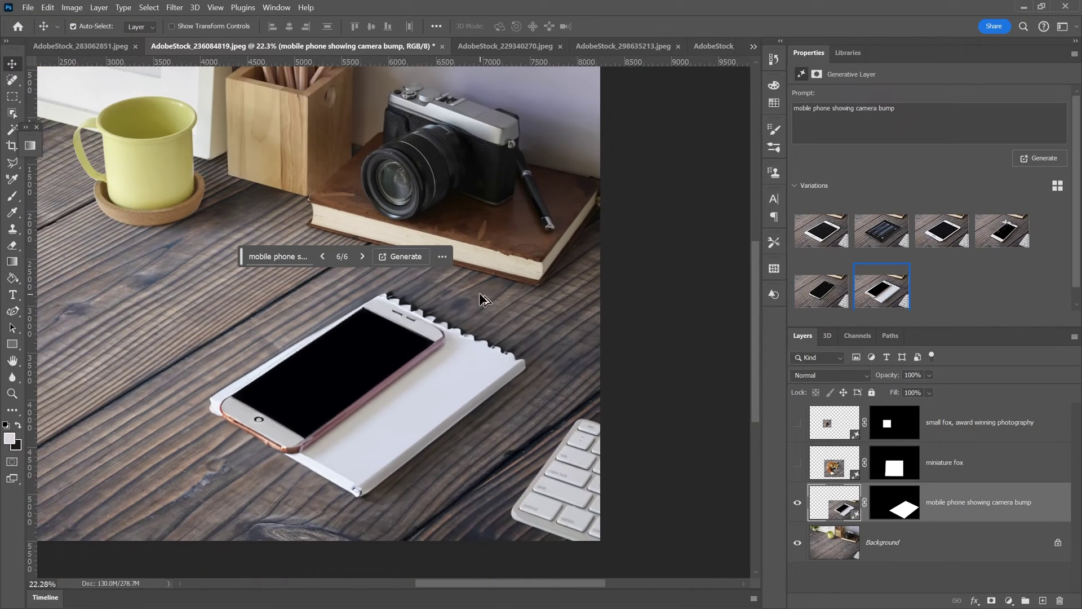
pyautogui.click(505, 47)
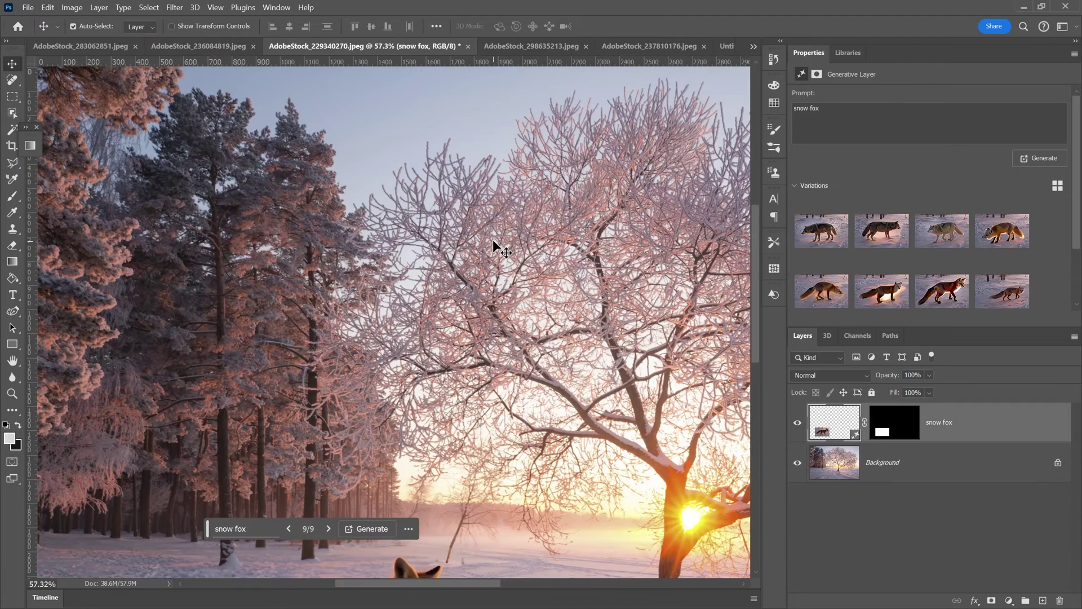
# - Preview the first three snow-scene variations, the arctic wolves, in the Properties panel
pyautogui.scroll(-5, 487, 299)
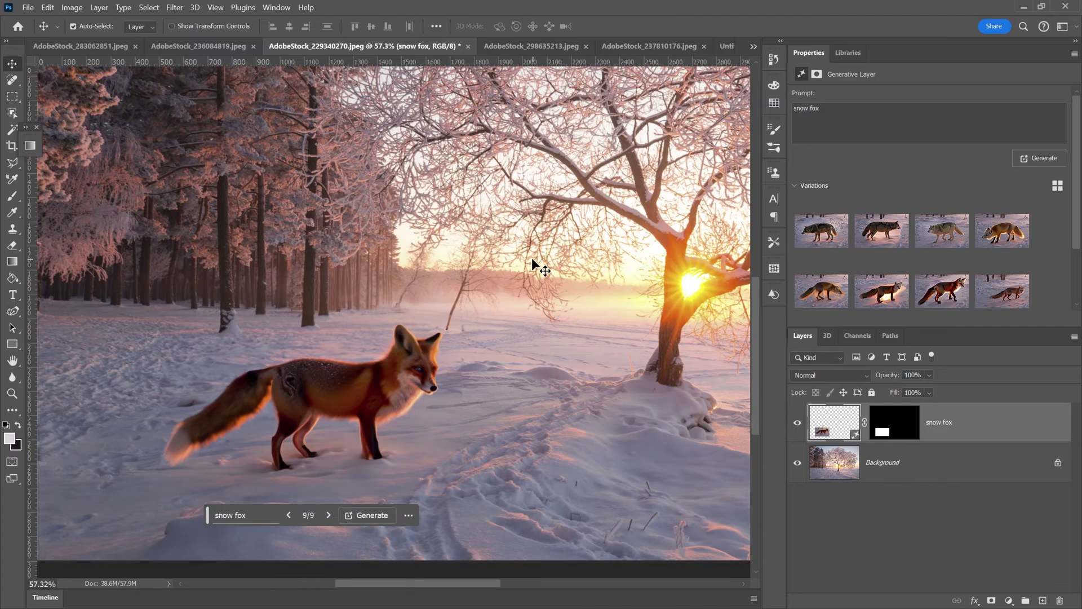
pyautogui.scroll(-8, 533, 264)
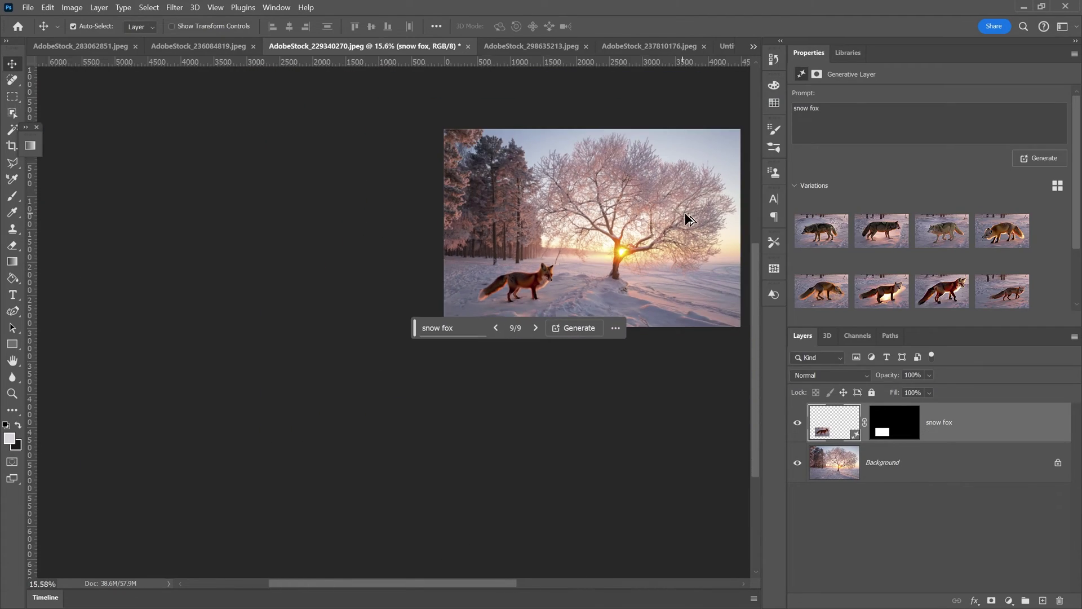
pyautogui.scroll(3, 689, 219)
pyautogui.press('ctrl')
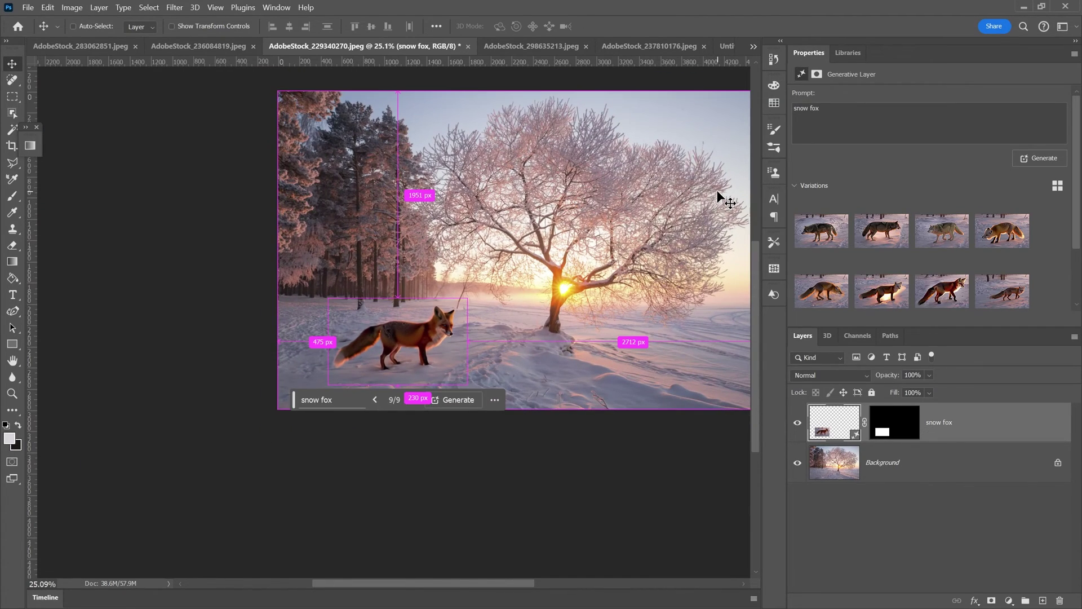
pyautogui.scroll(2, 717, 190)
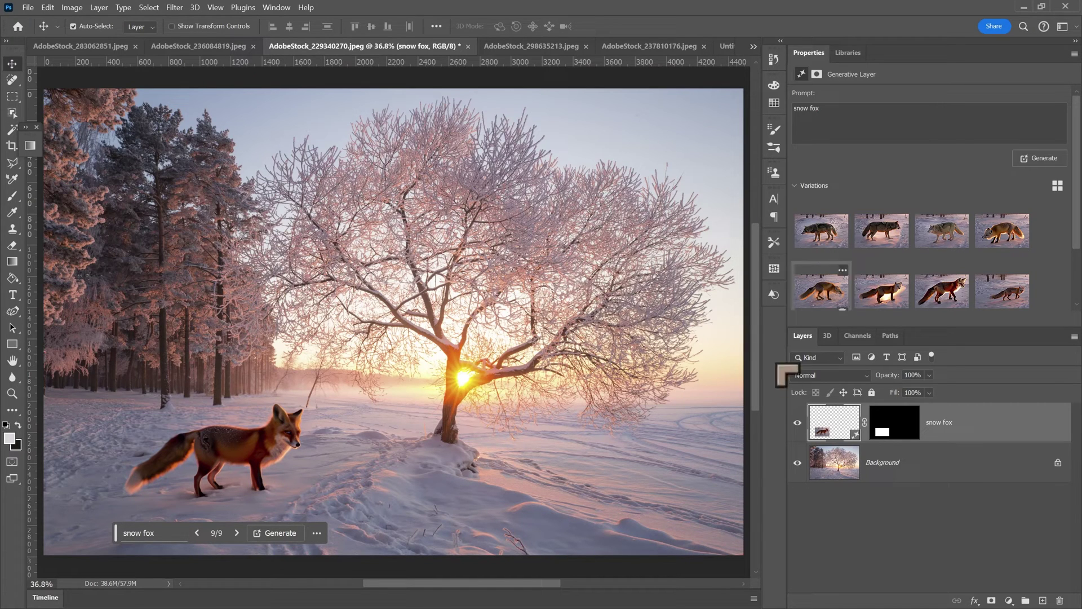
pyautogui.click(812, 234)
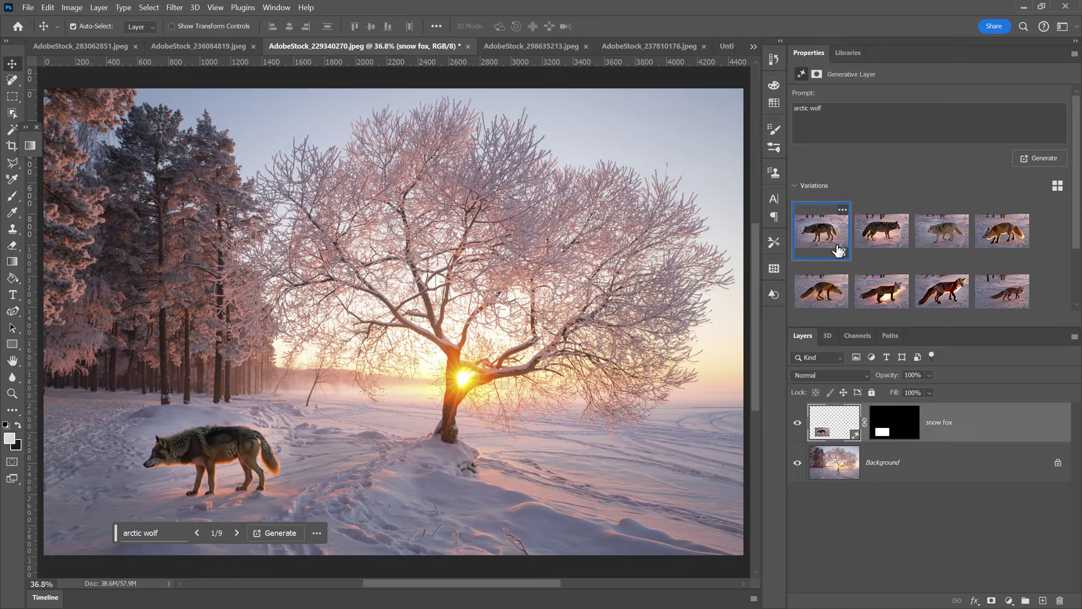
pyautogui.click(880, 231)
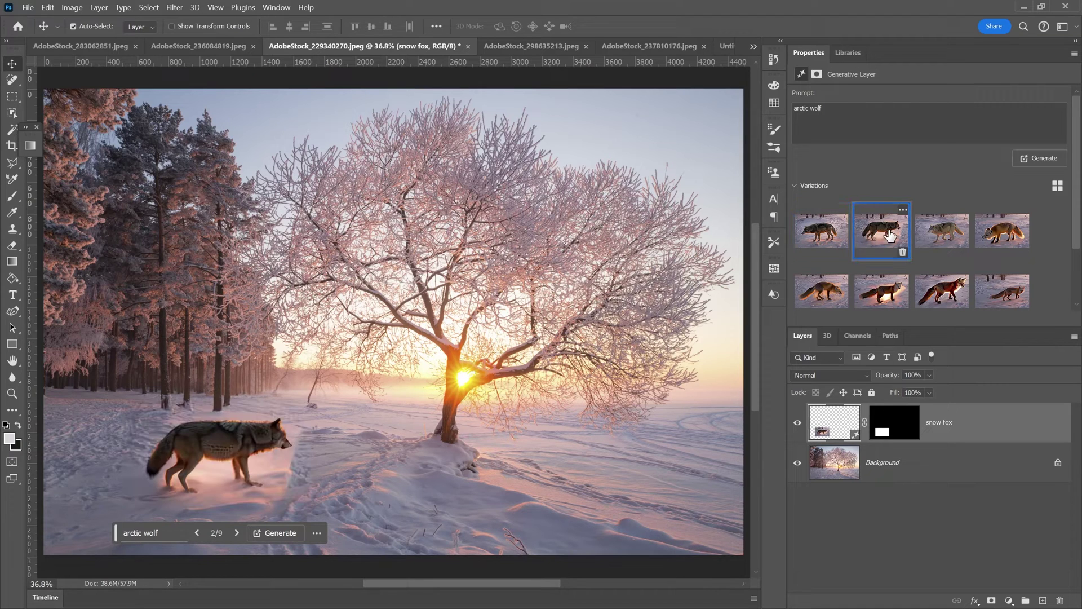
pyautogui.click(925, 239)
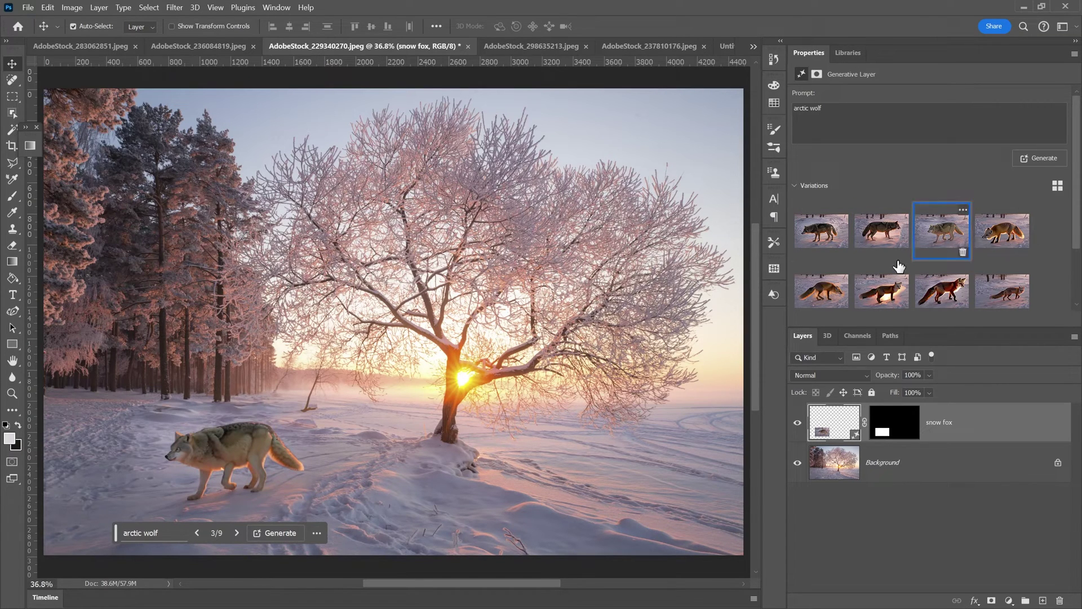
# - Compare the fox variations 5, 6 and 8, then settle on variation 7/9, the red fox
pyautogui.click(823, 290)
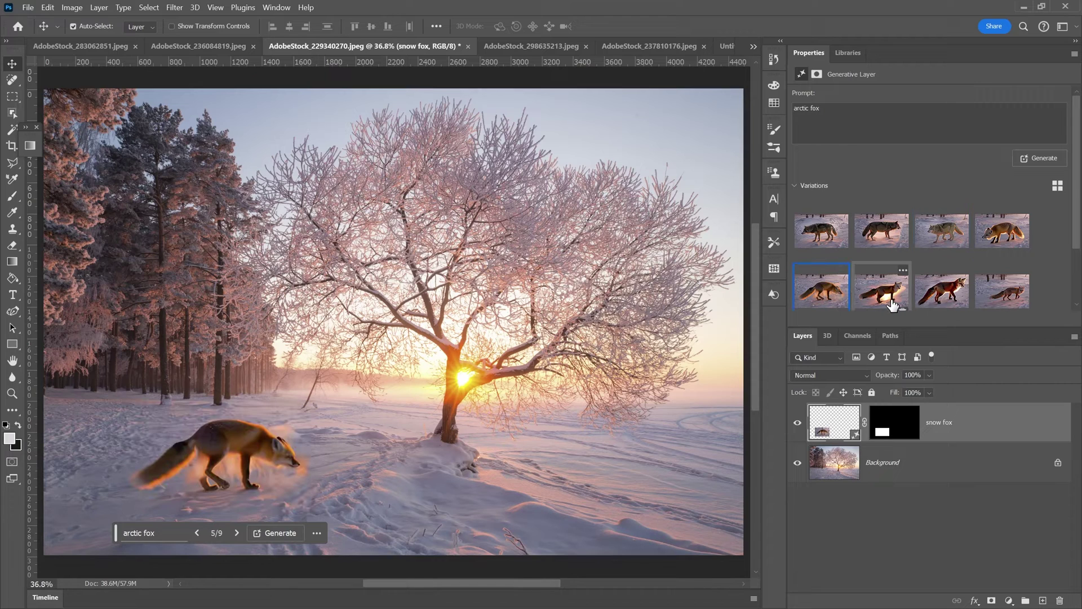
pyautogui.click(892, 306)
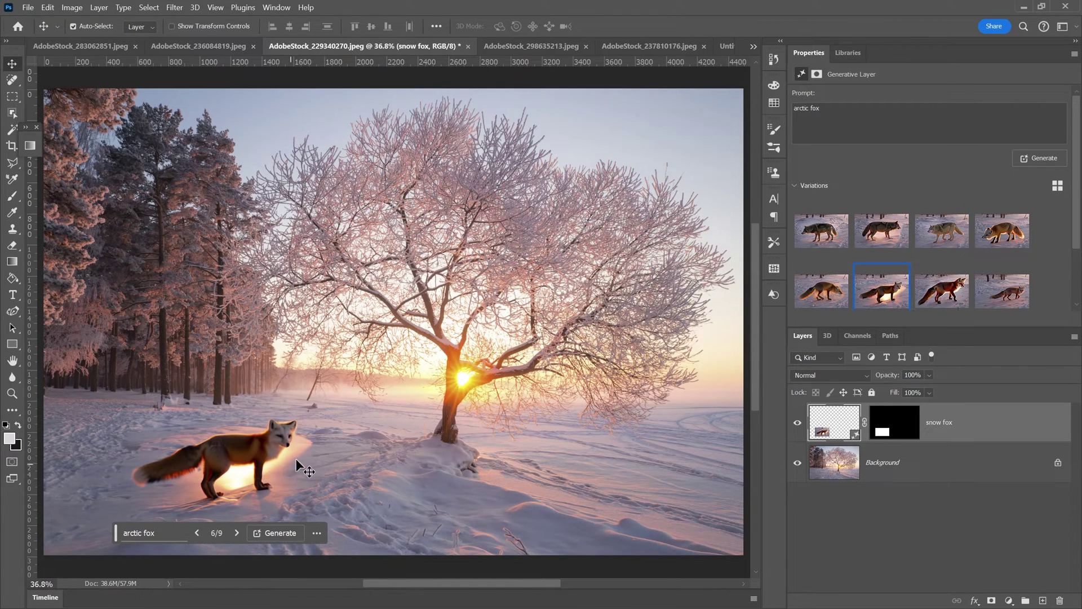
pyautogui.click(997, 298)
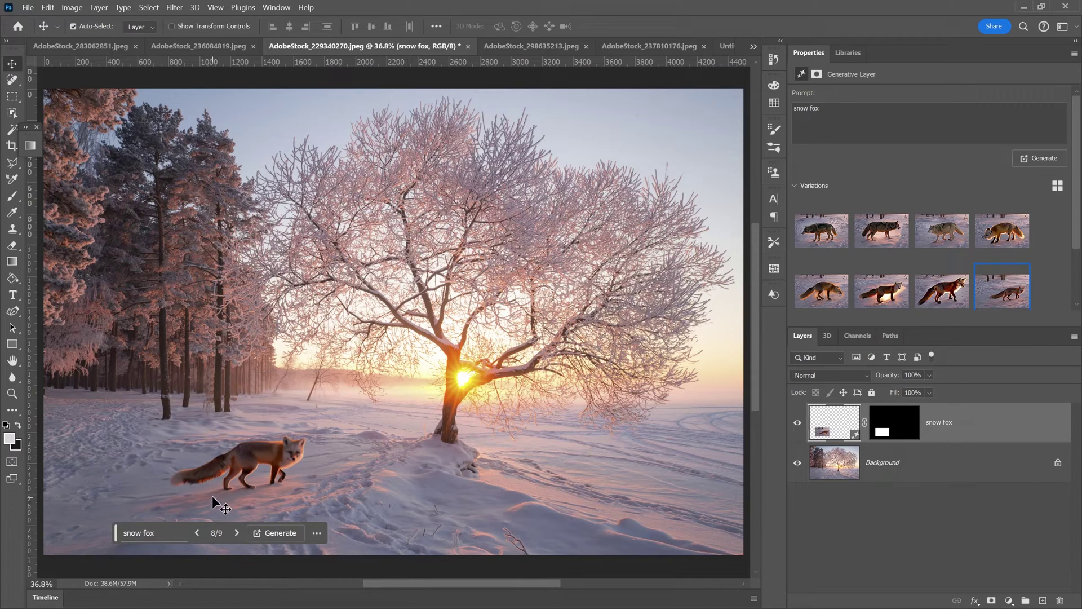
pyautogui.scroll(5, 214, 497)
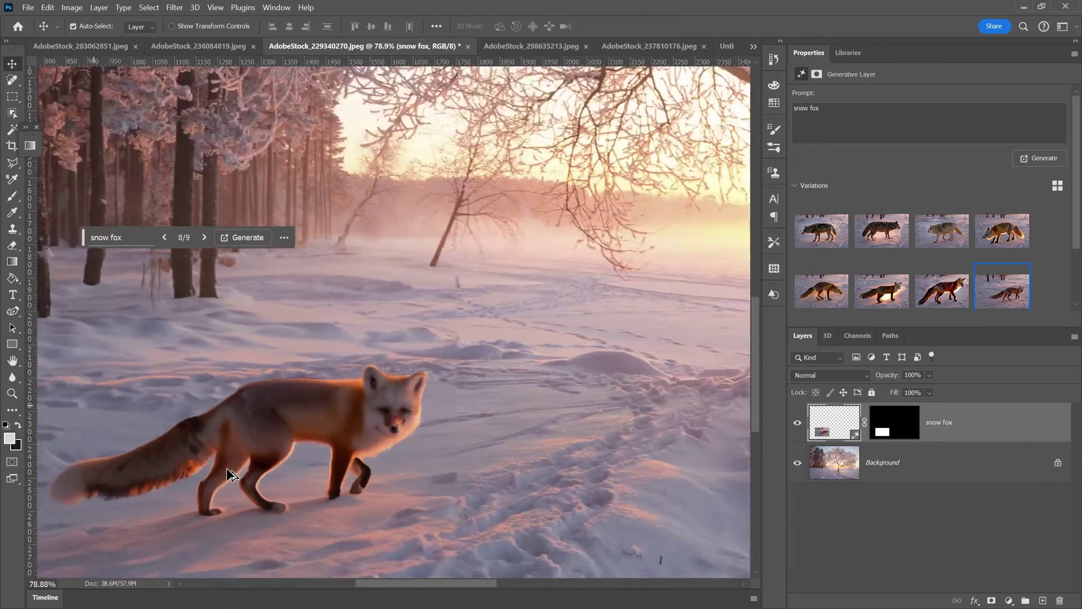
pyautogui.scroll(3, 228, 475)
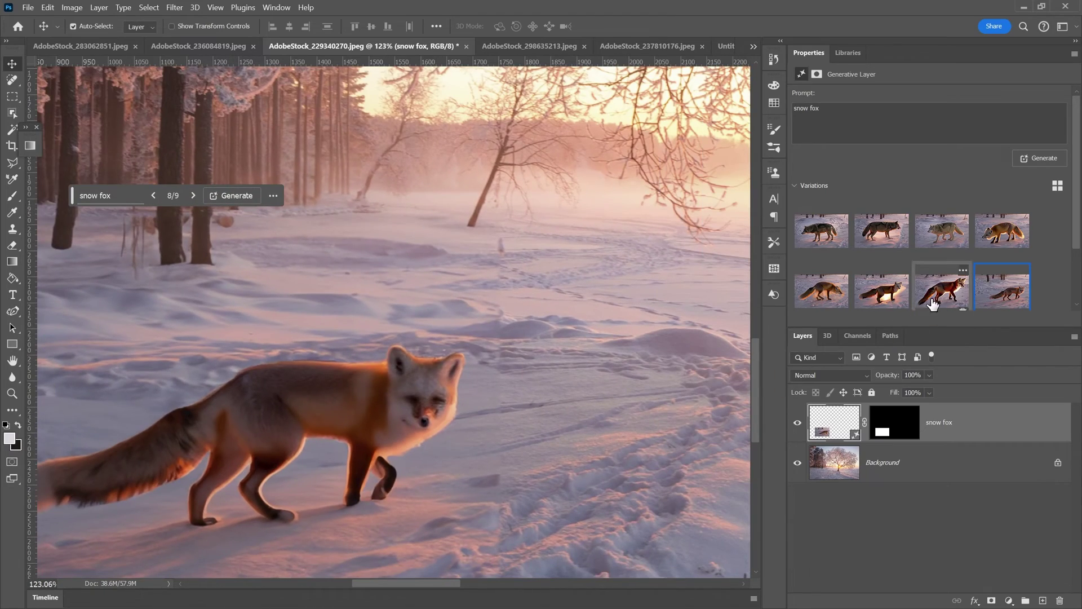
pyautogui.click(933, 304)
pyautogui.scroll(-2, 226, 395)
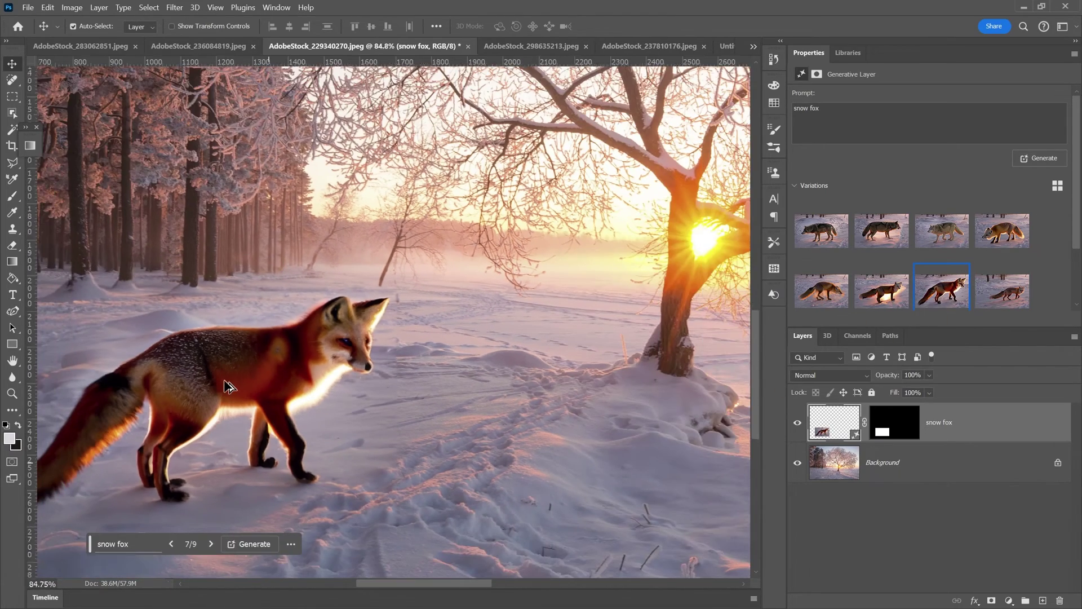
pyautogui.scroll(-1, 229, 387)
pyautogui.moveTo(282, 223); pyautogui.dragTo(498, 264)
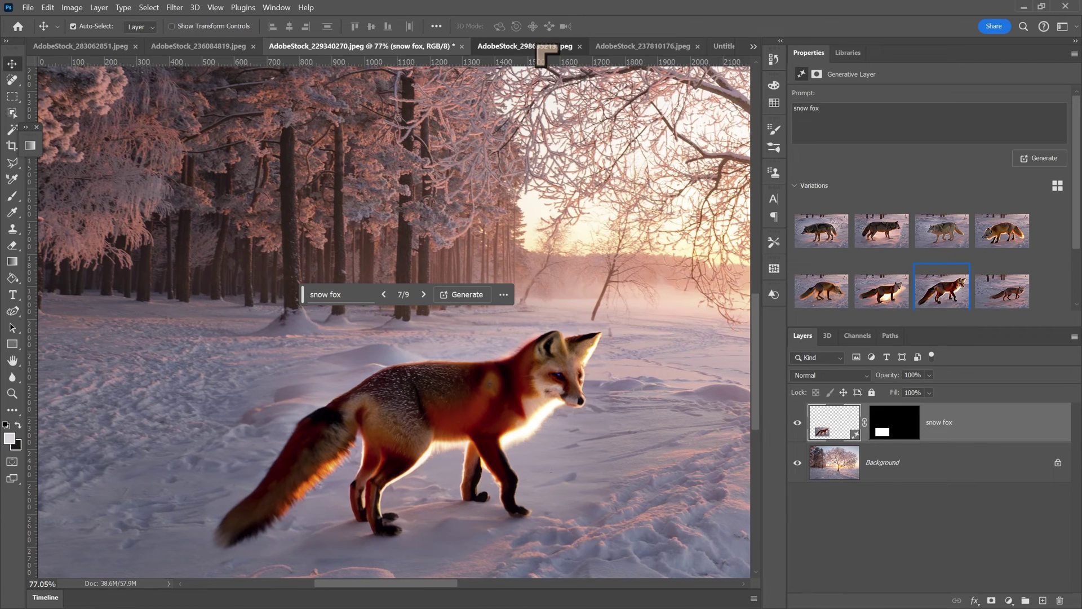
# - In AdobeStock_298635213, hide the large mech warrior layer
pyautogui.click(541, 47)
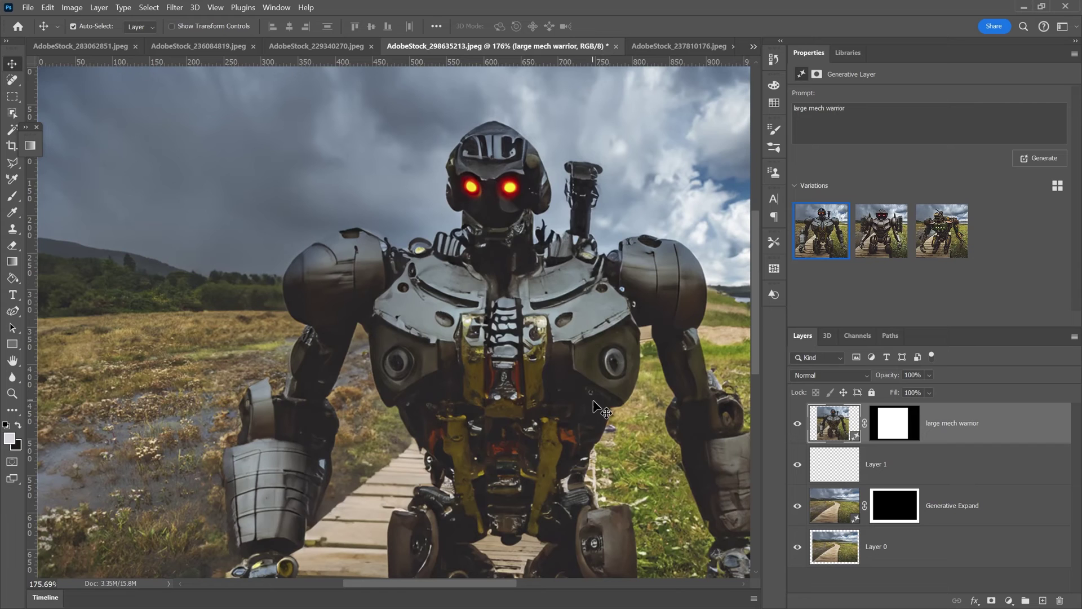
pyautogui.scroll(-5, 600, 407)
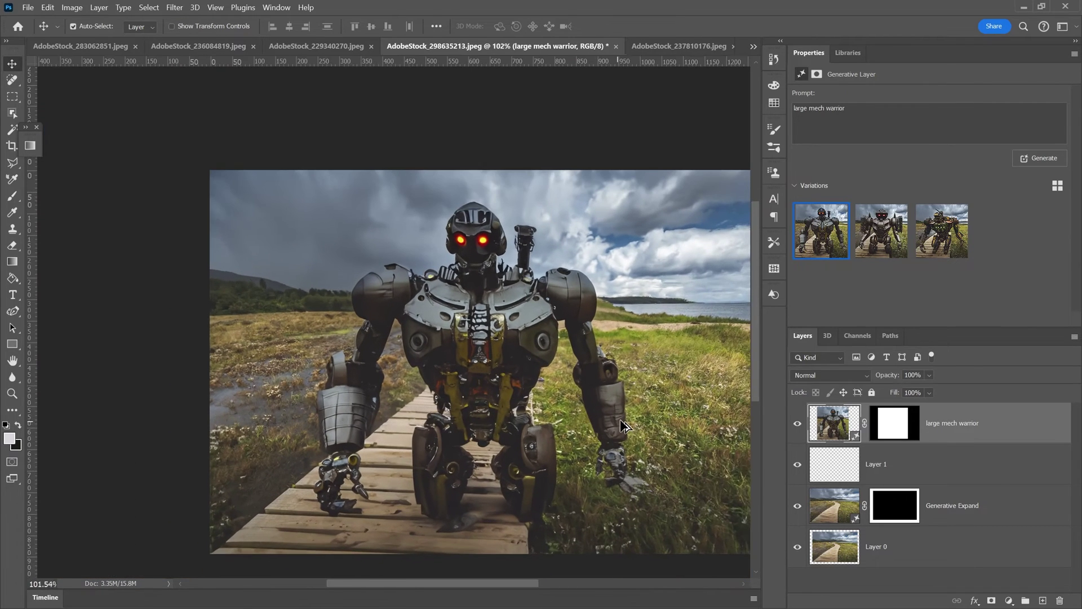
pyautogui.scroll(2, 624, 427)
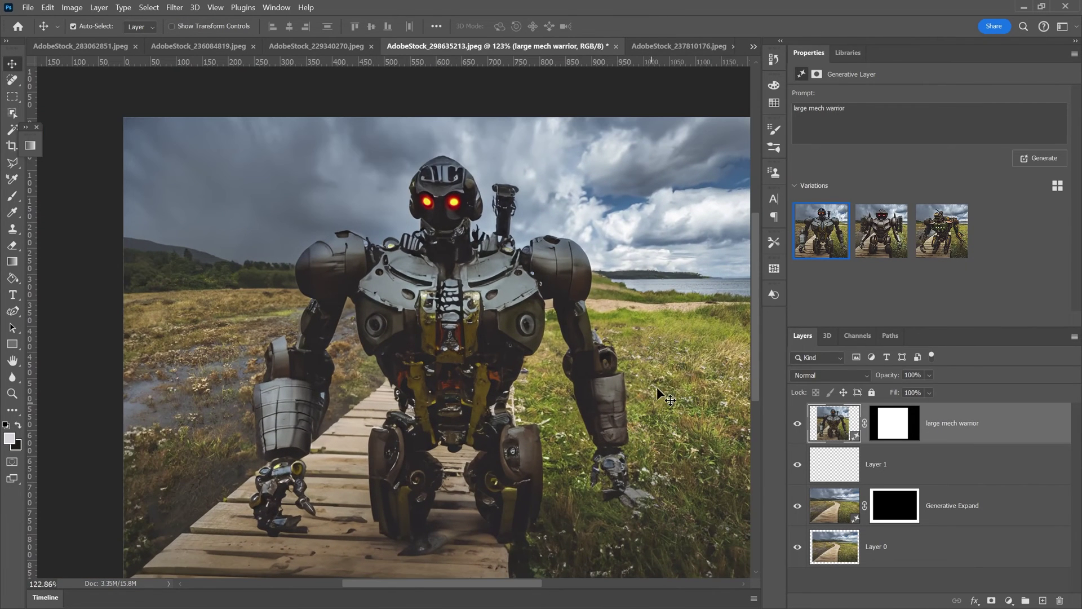
pyautogui.click(798, 427)
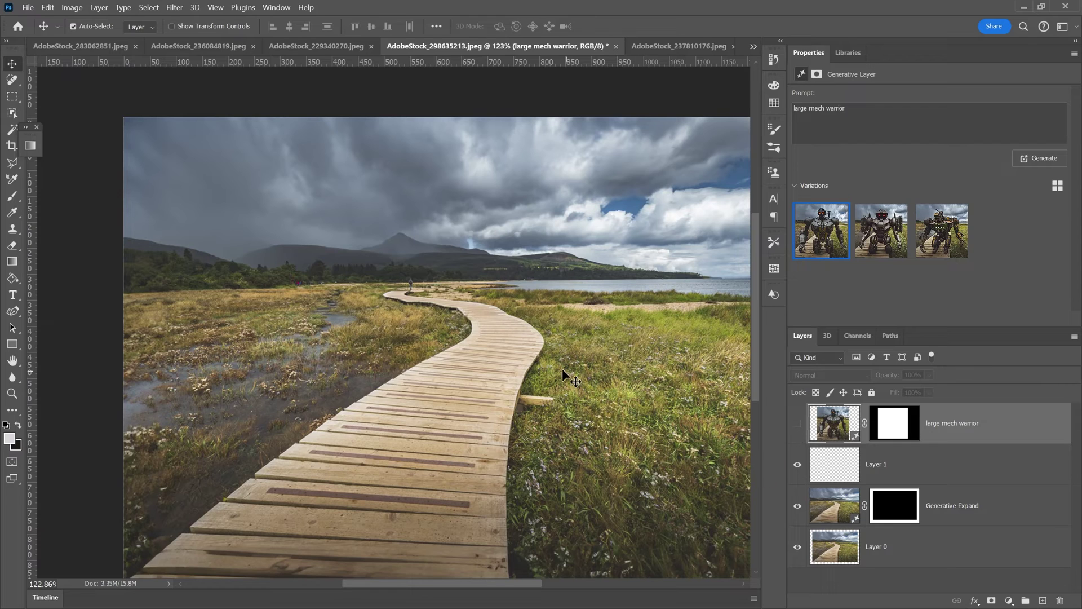
# - Toggle the Generative Expand border off and on twice to compare it with the original photo
pyautogui.scroll(-2, 562, 370)
pyautogui.click(798, 505)
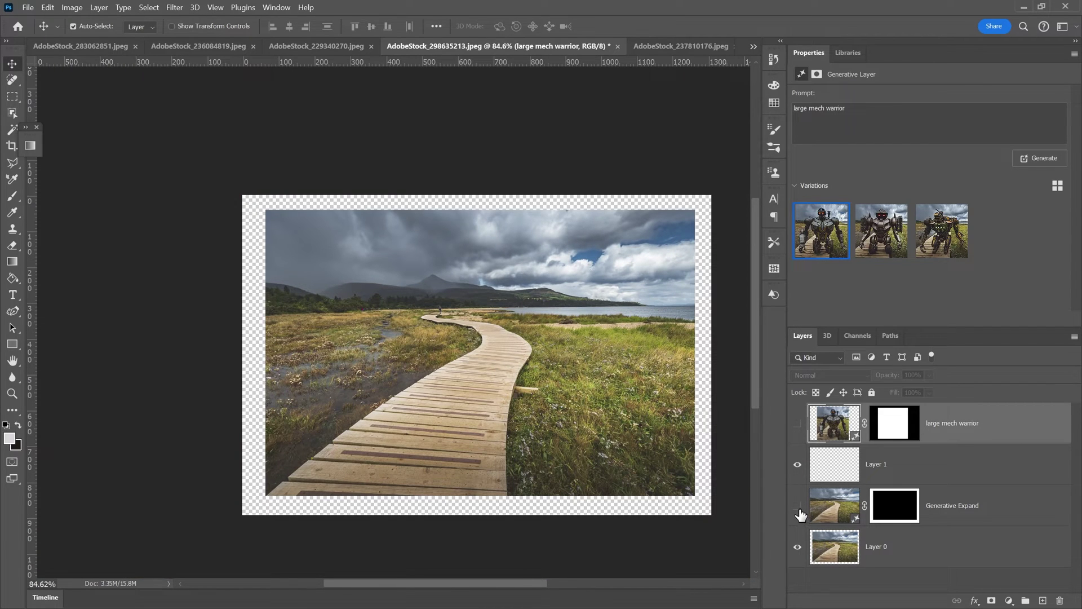
pyautogui.click(798, 506)
pyautogui.scroll(1, 643, 456)
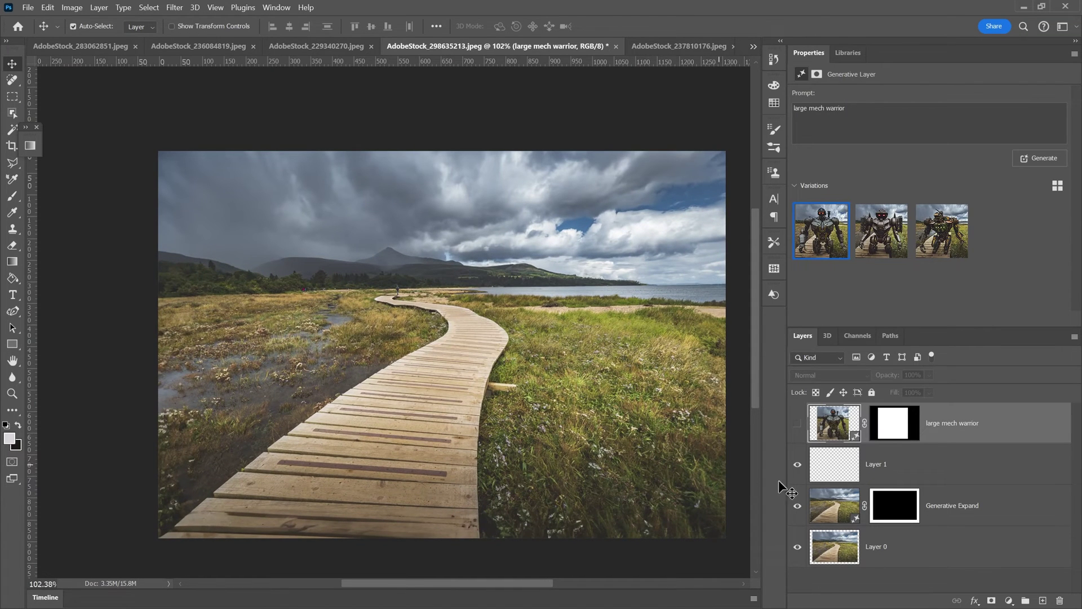
pyautogui.click(800, 509)
pyautogui.click(795, 508)
pyautogui.scroll(4, 730, 311)
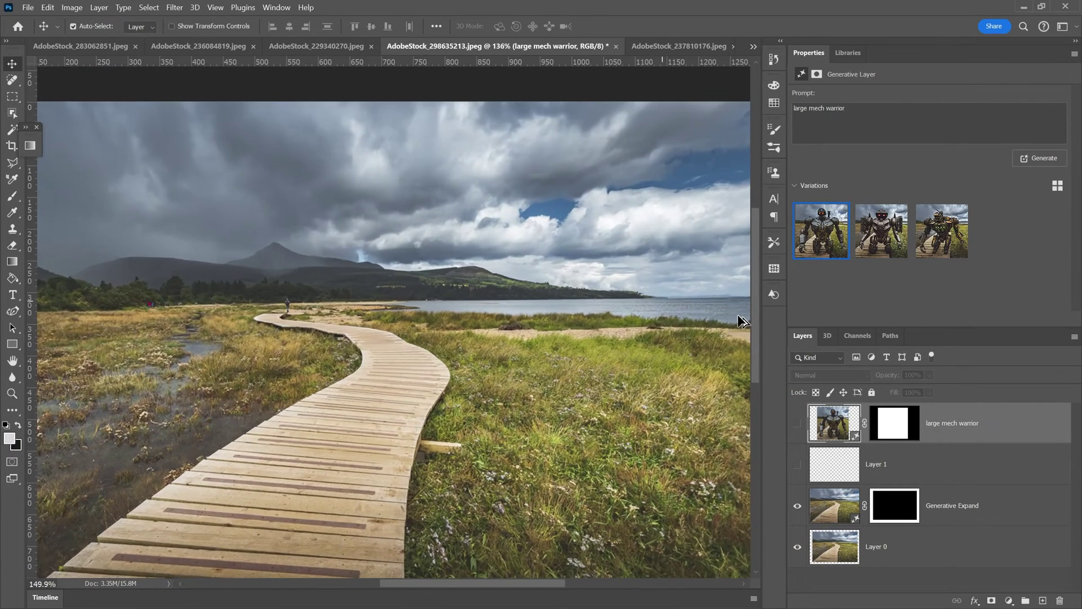
pyautogui.scroll(4, 689, 299)
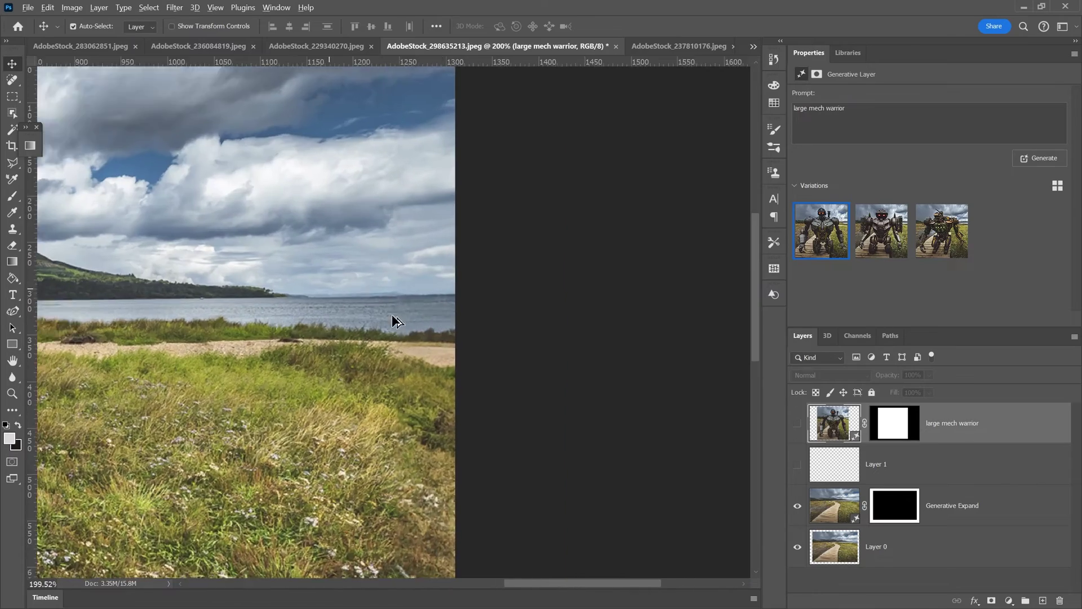
pyautogui.scroll(2, 423, 261)
pyautogui.scroll(-8, 482, 396)
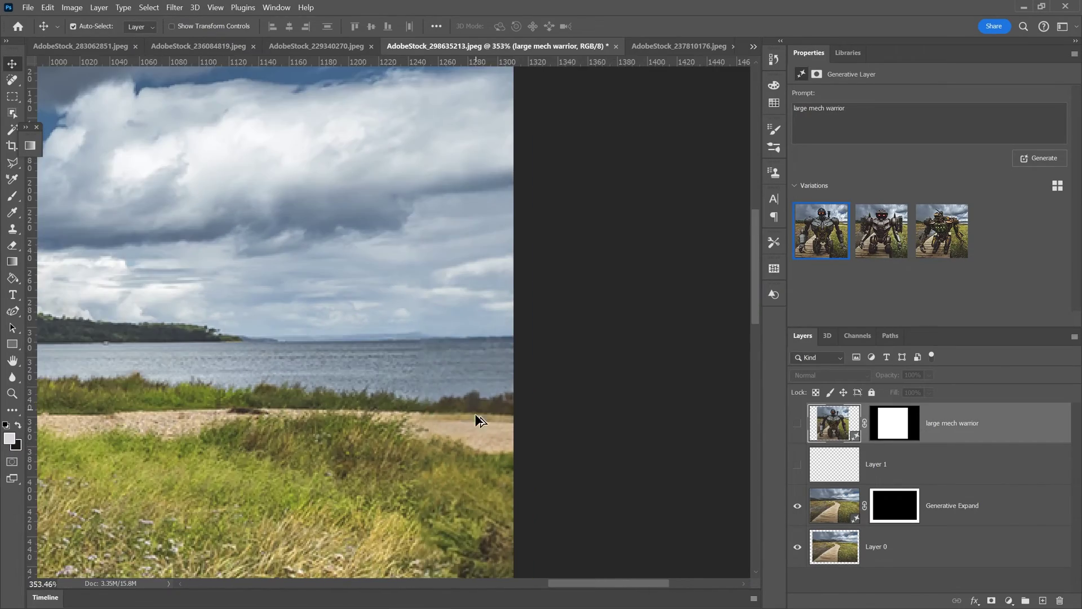
pyautogui.scroll(-3, 323, 408)
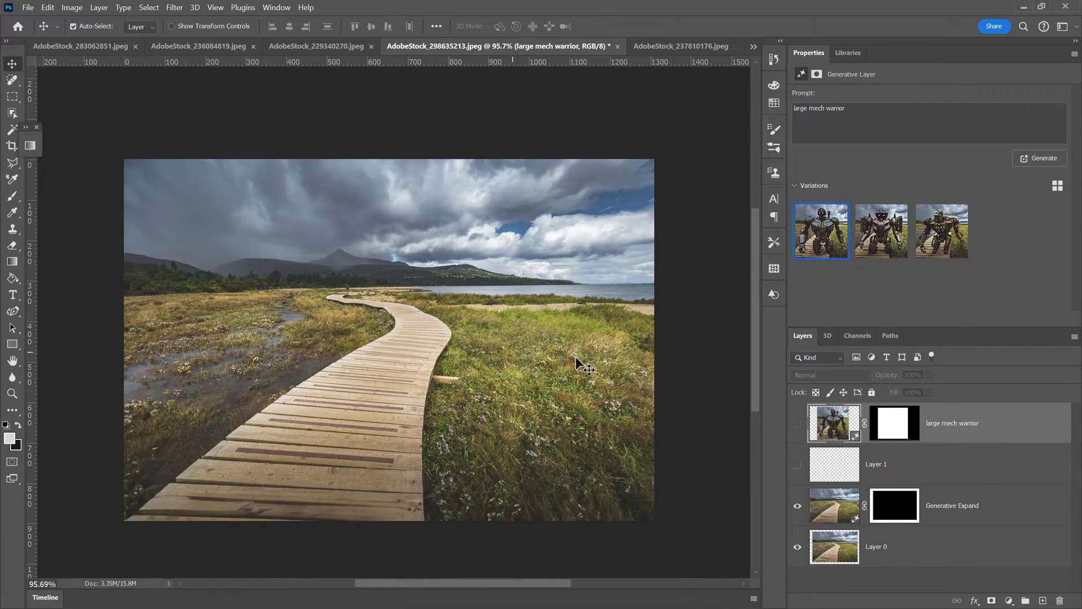
# - Show the mech warrior again, try its second and third variations, then return to the red-eyed first
pyautogui.click(797, 426)
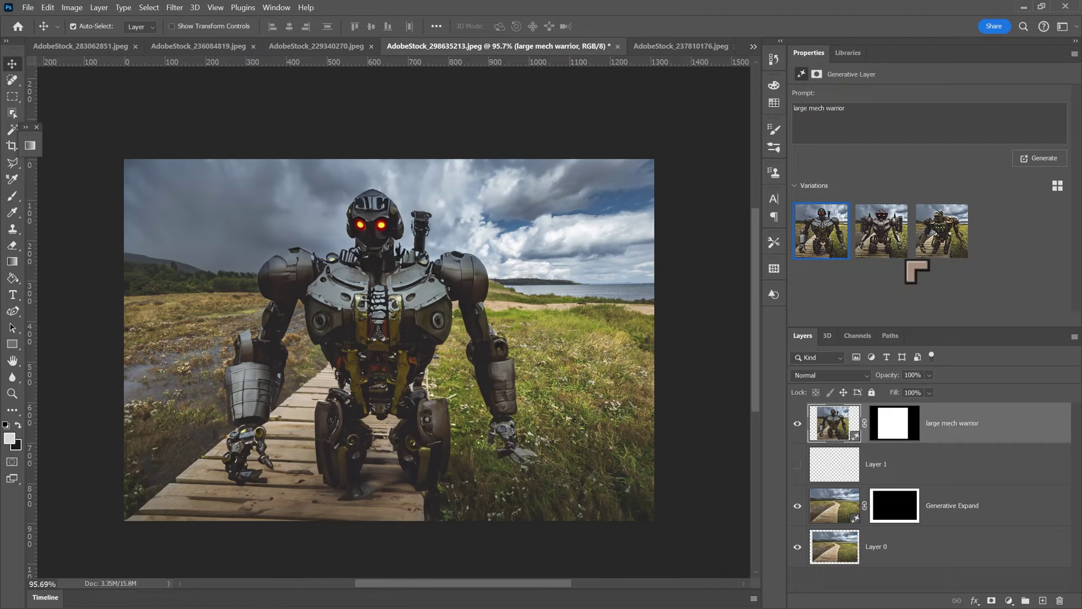
pyautogui.click(882, 243)
pyautogui.click(939, 244)
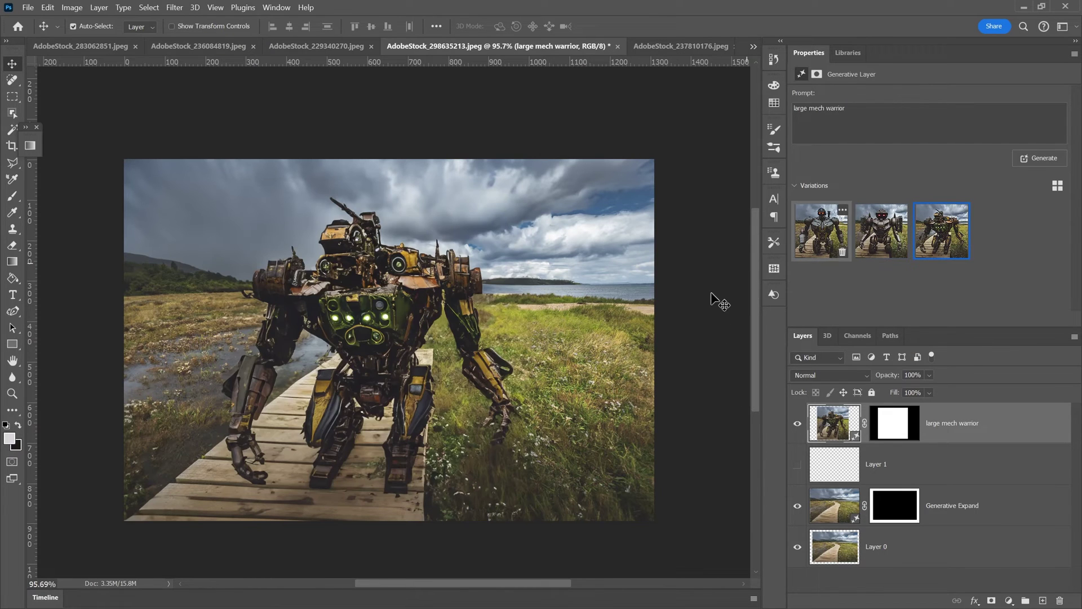
pyautogui.click(827, 228)
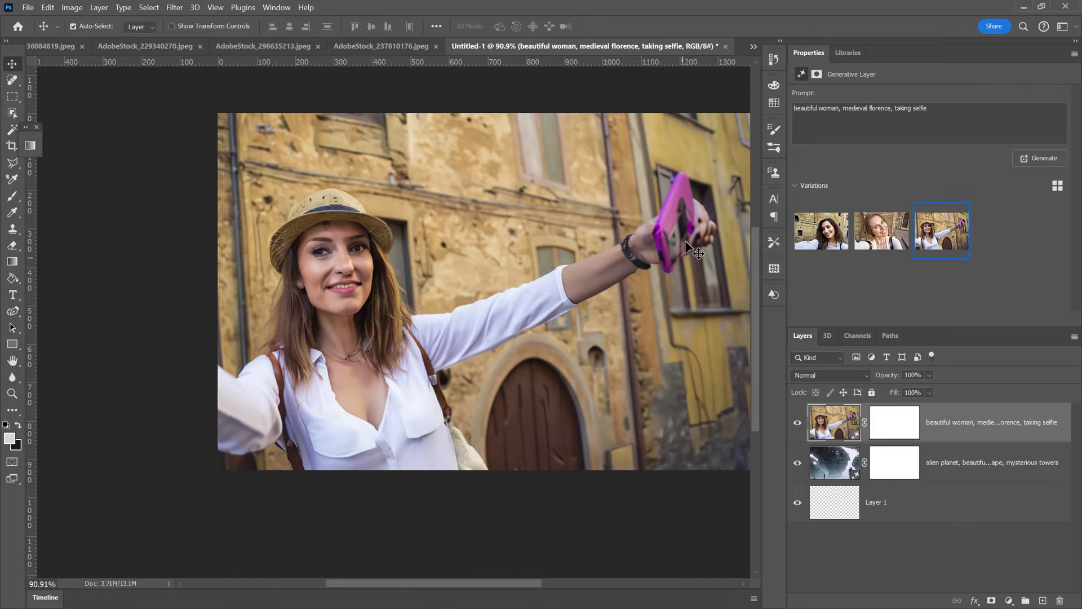
# - Browse the medieval Florence selfie variations, including the curly-haired and hat versions, then hide that layer
pyautogui.scroll(5, 440, 242)
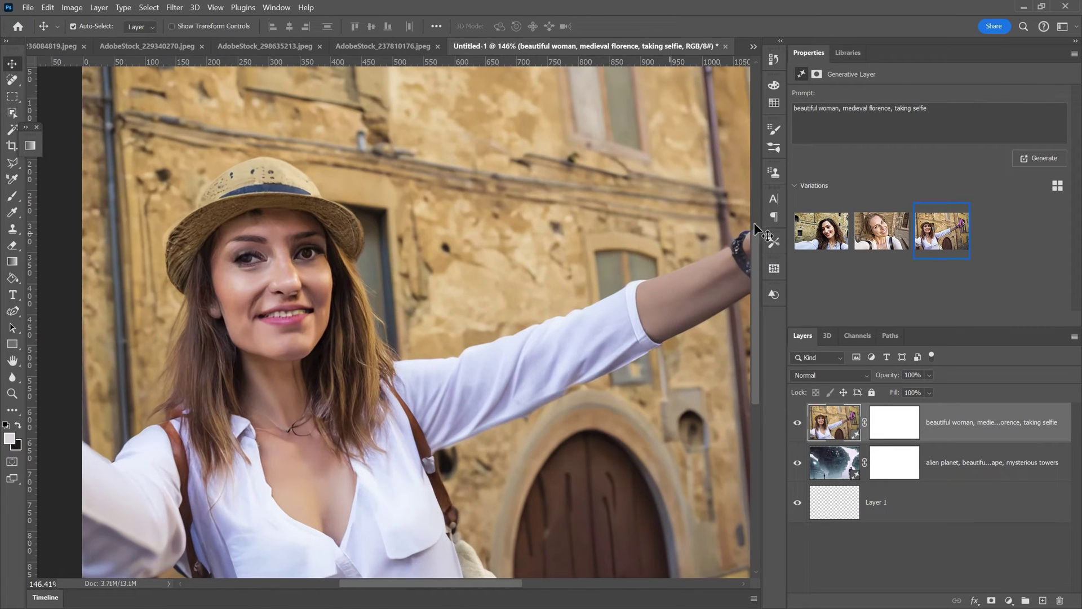
pyautogui.click(827, 235)
pyautogui.scroll(-3, 584, 250)
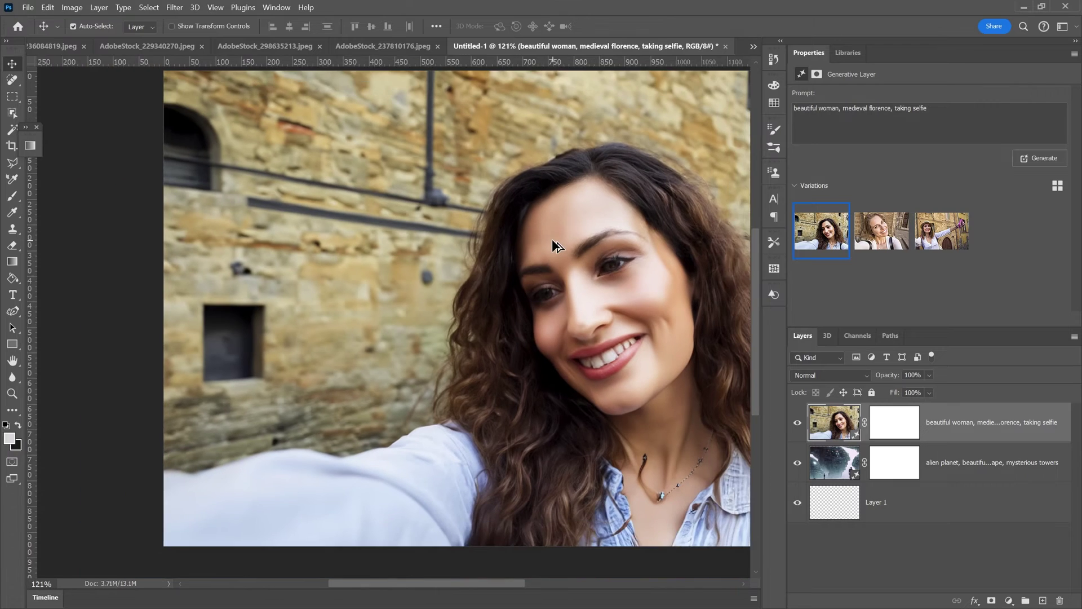
pyautogui.click(895, 234)
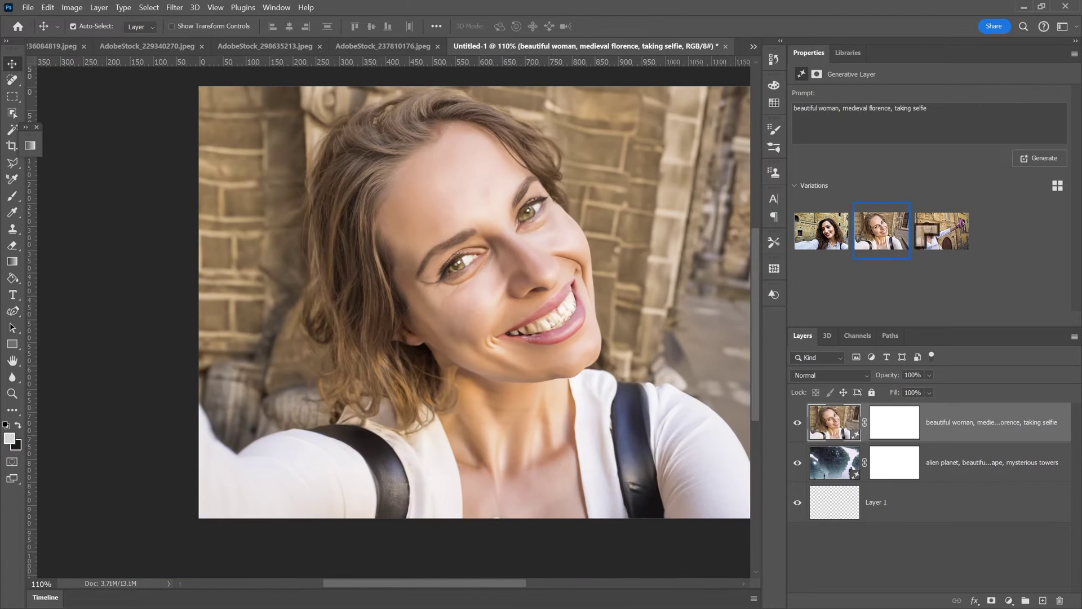
pyautogui.click(942, 236)
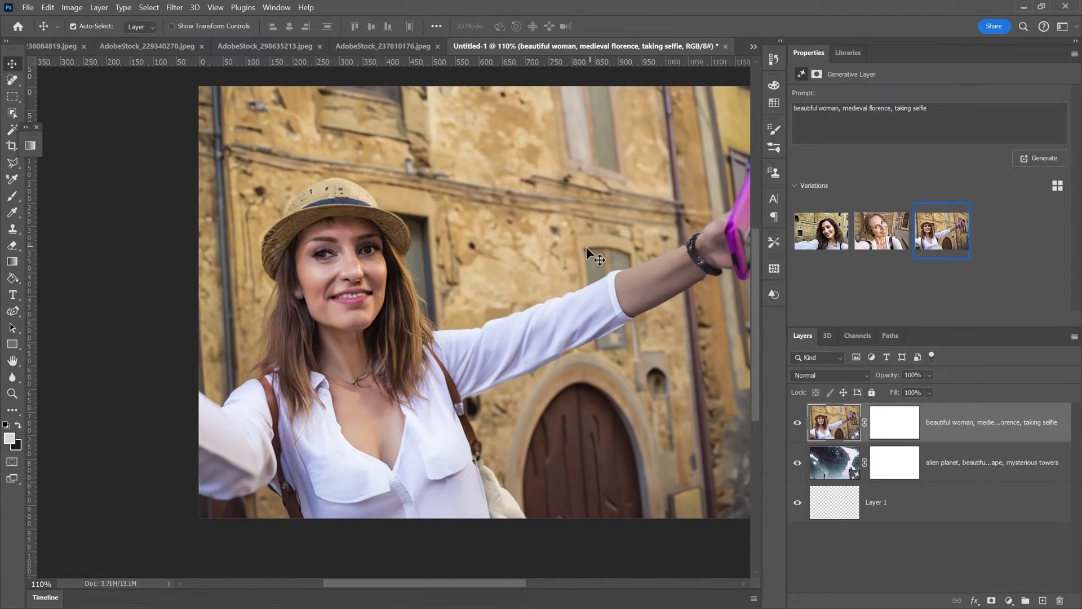
pyautogui.click(798, 423)
# - Select the alien planet layer, compare its astronaut, spaceship and tower variations, and reselect the first
pyautogui.click(830, 480)
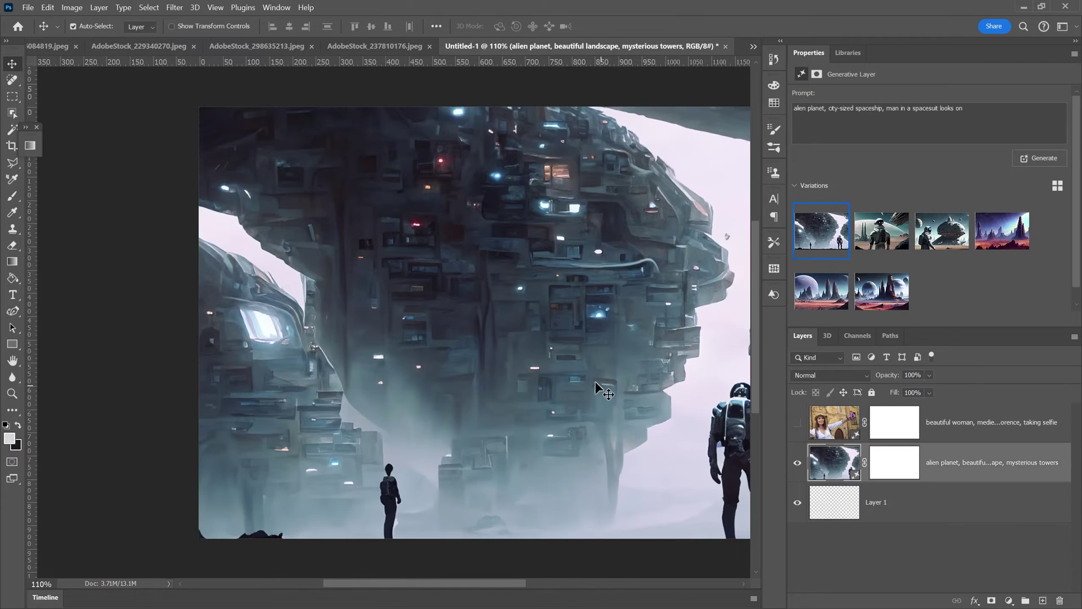
pyautogui.moveTo(544, 320); pyautogui.dragTo(402, 316)
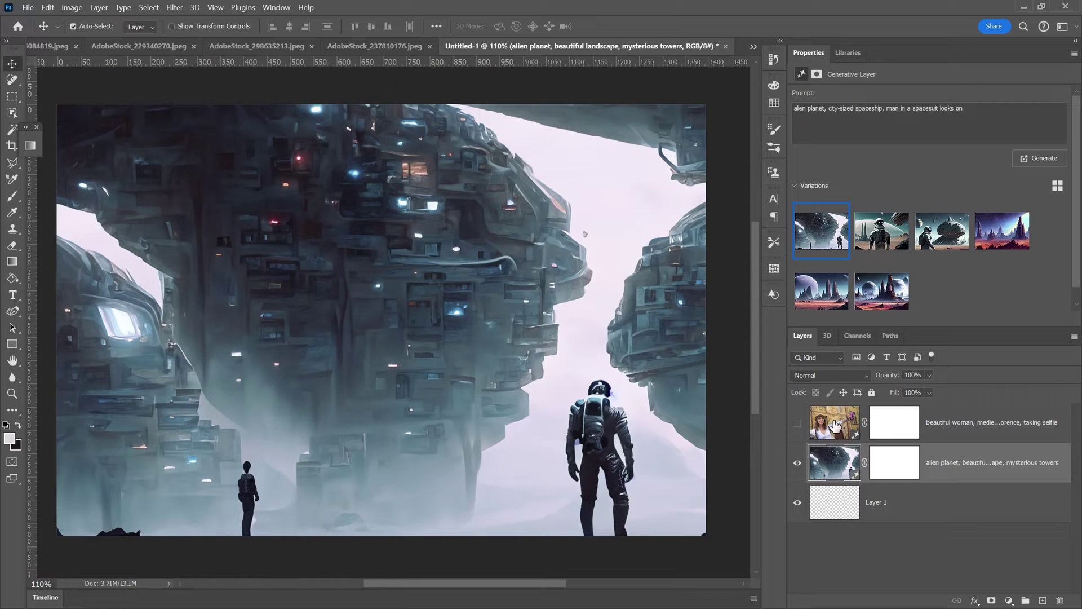
pyautogui.click(882, 231)
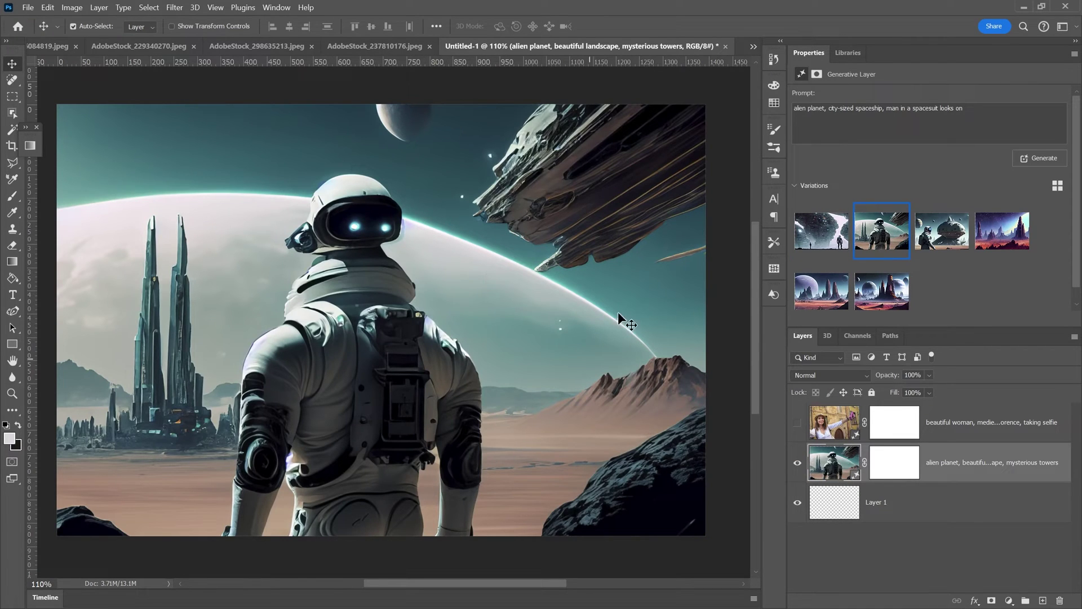
pyautogui.click(941, 231)
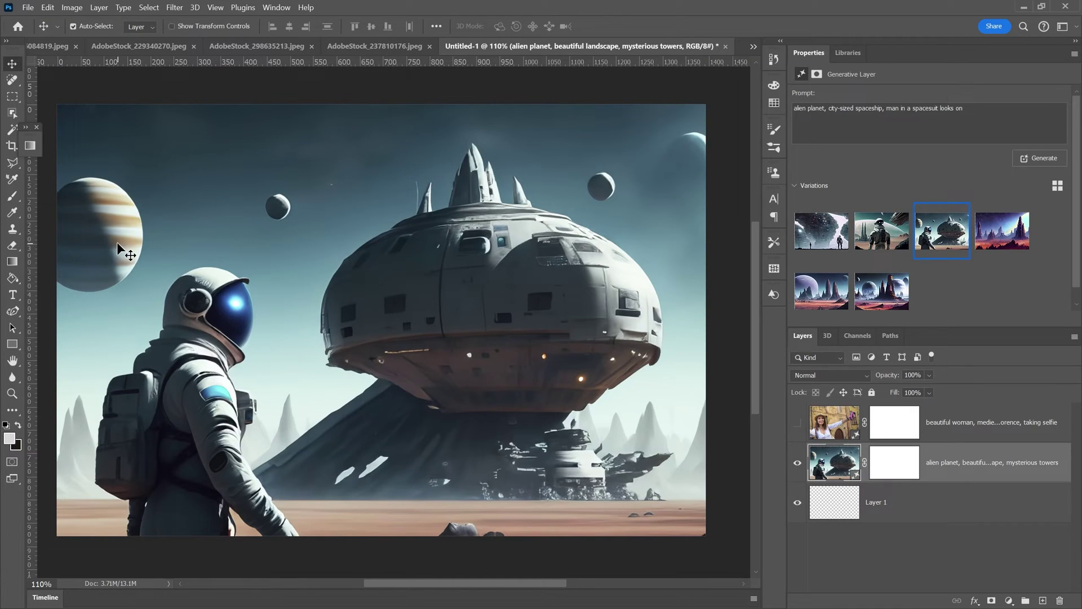
pyautogui.click(1014, 241)
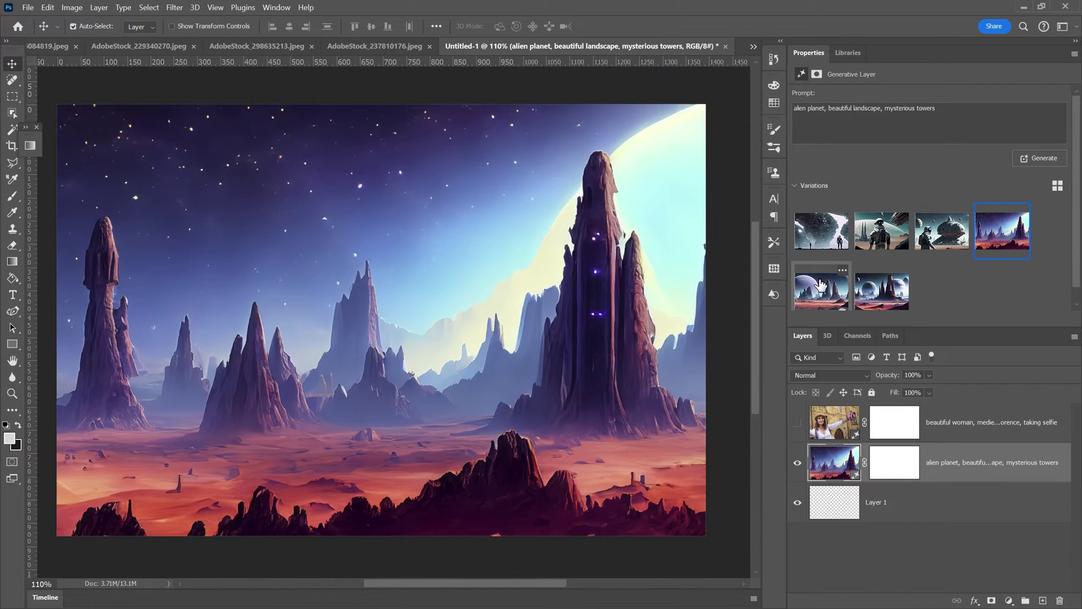
pyautogui.click(821, 286)
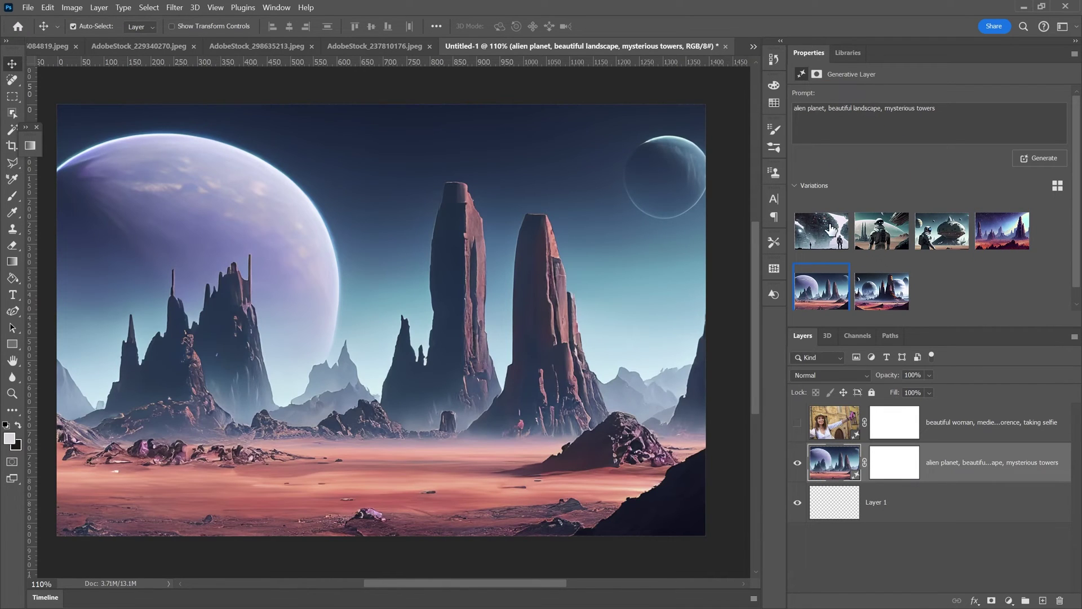
pyautogui.click(881, 291)
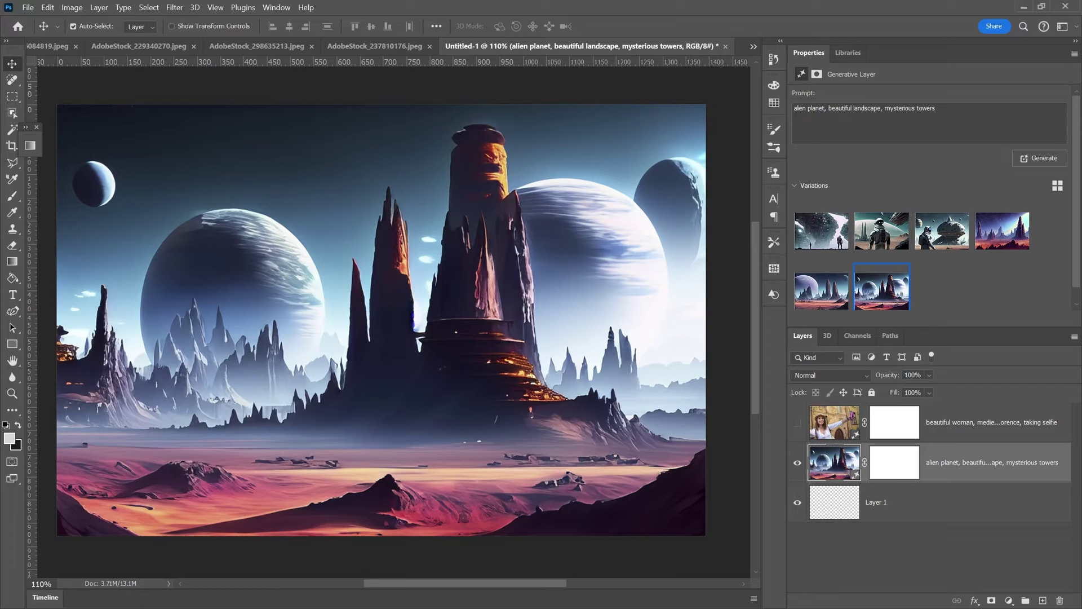
pyautogui.click(822, 231)
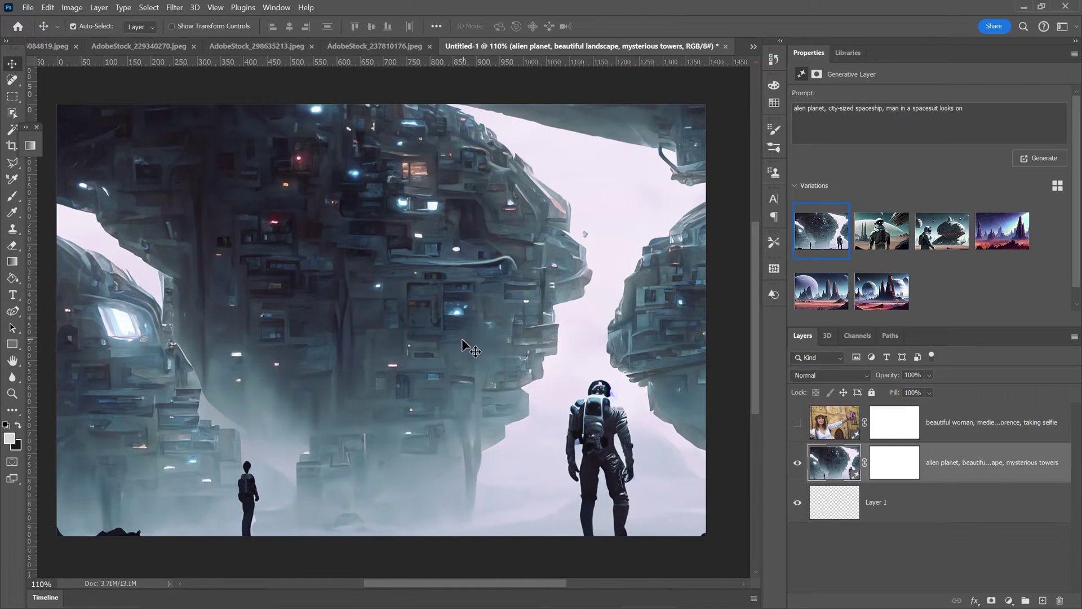
pyautogui.scroll(1, 462, 339)
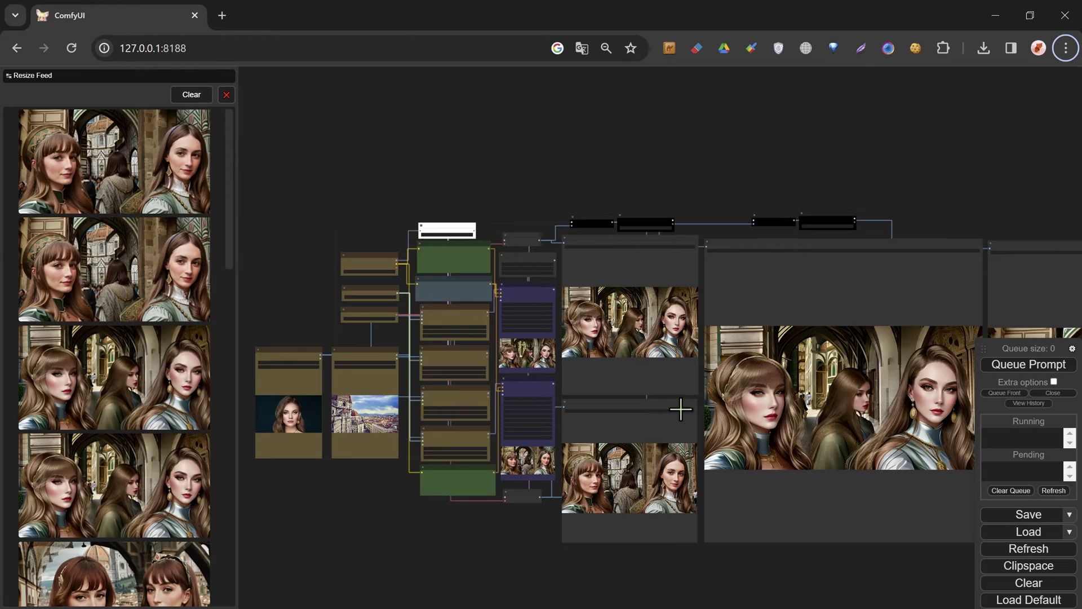
pyautogui.scroll(4, 662, 389)
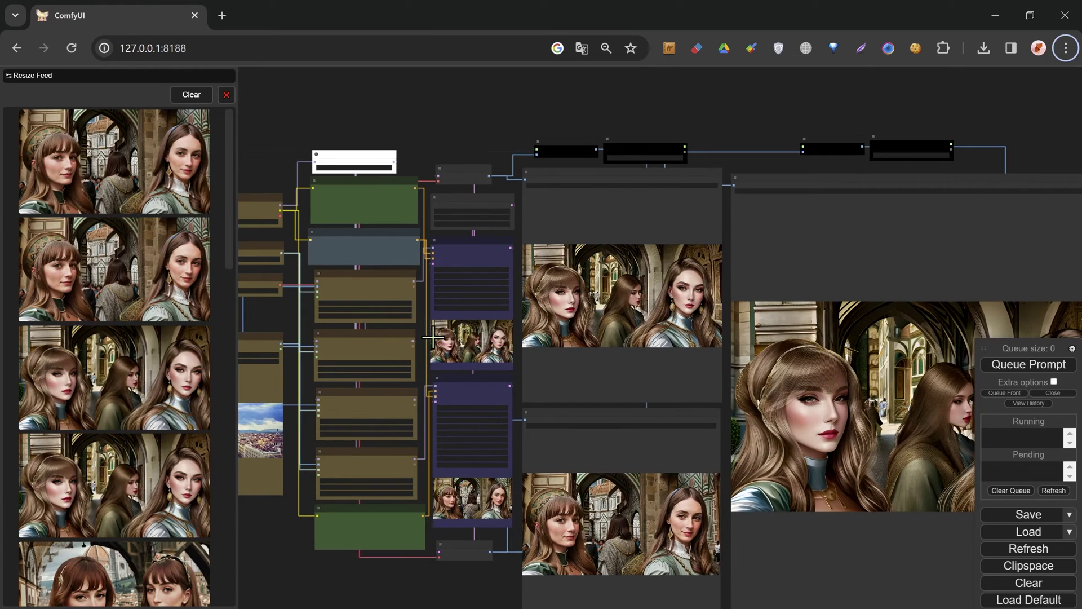
pyautogui.scroll(2, 432, 337)
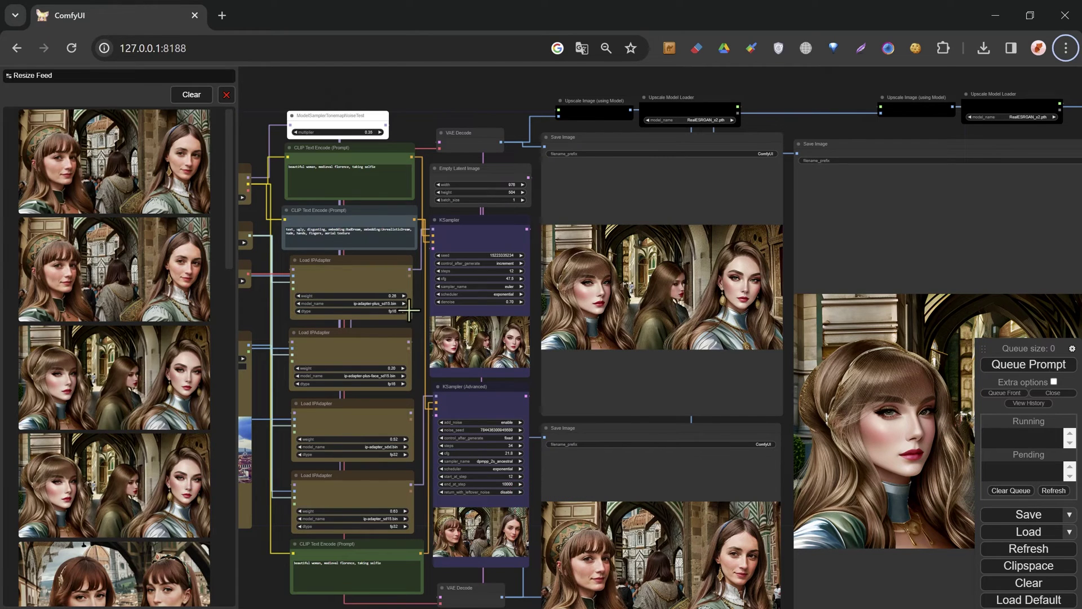
pyautogui.scroll(5, 288, 160)
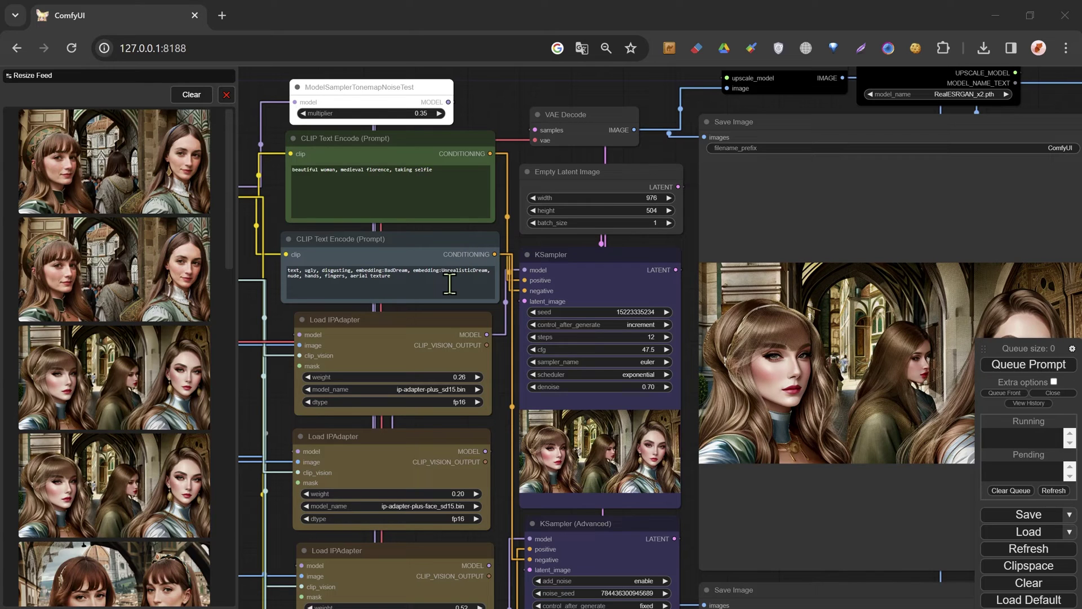
pyautogui.click(396, 294)
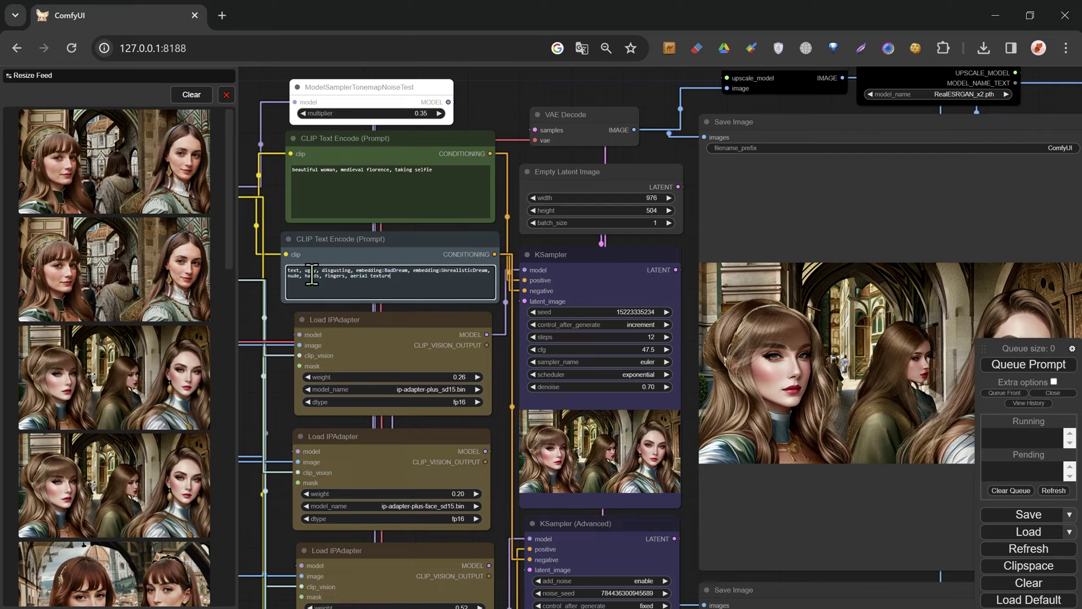
pyautogui.scroll(-10, 340, 296)
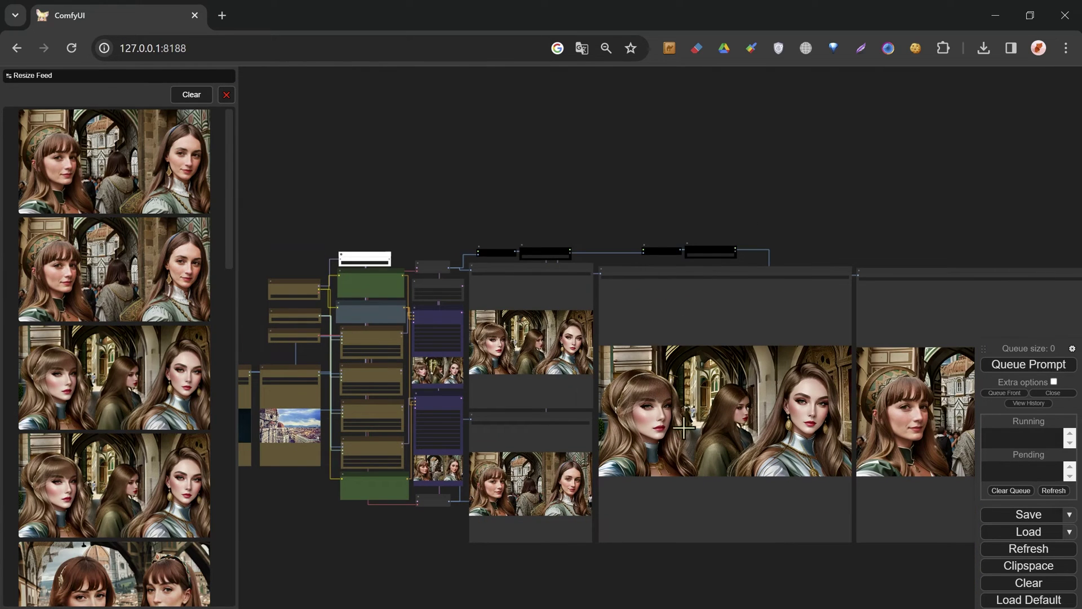
pyautogui.scroll(-10, 112, 513)
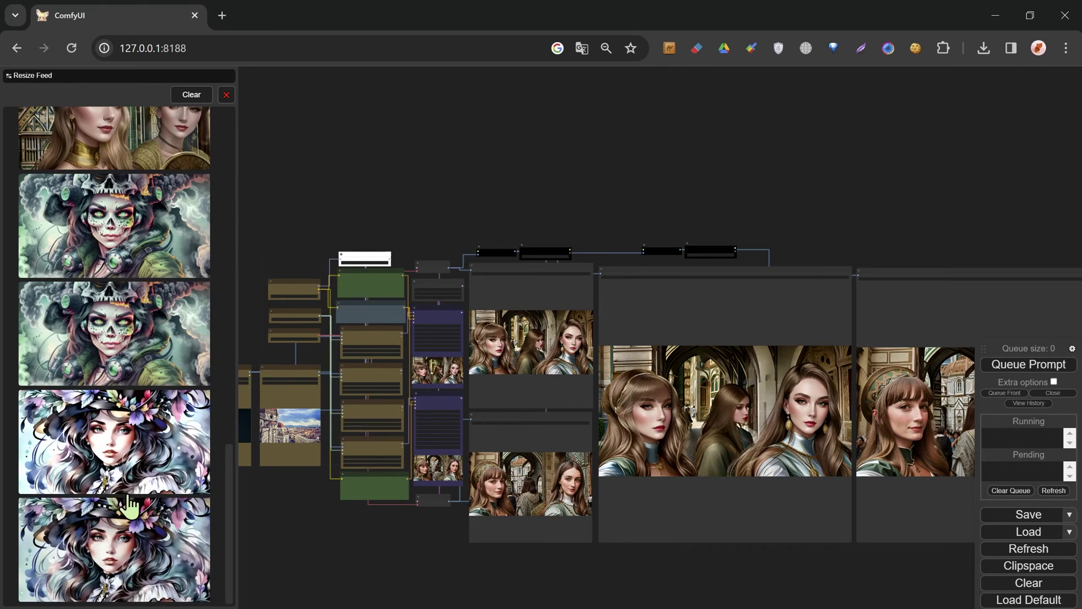
pyautogui.scroll(8, 127, 426)
pyautogui.scroll(-1, 127, 427)
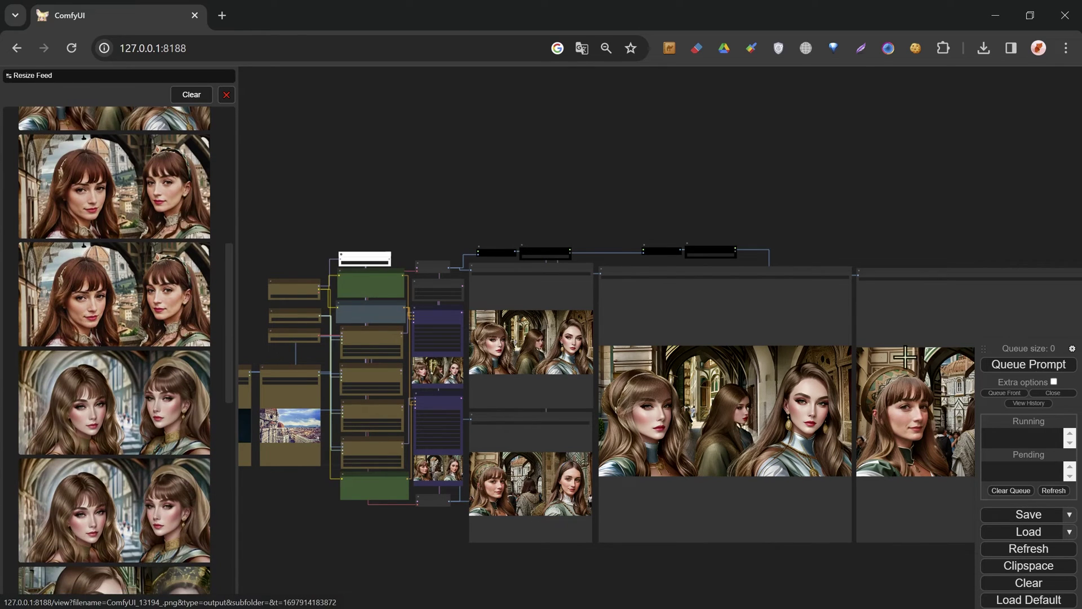
pyautogui.scroll(5, 478, 350)
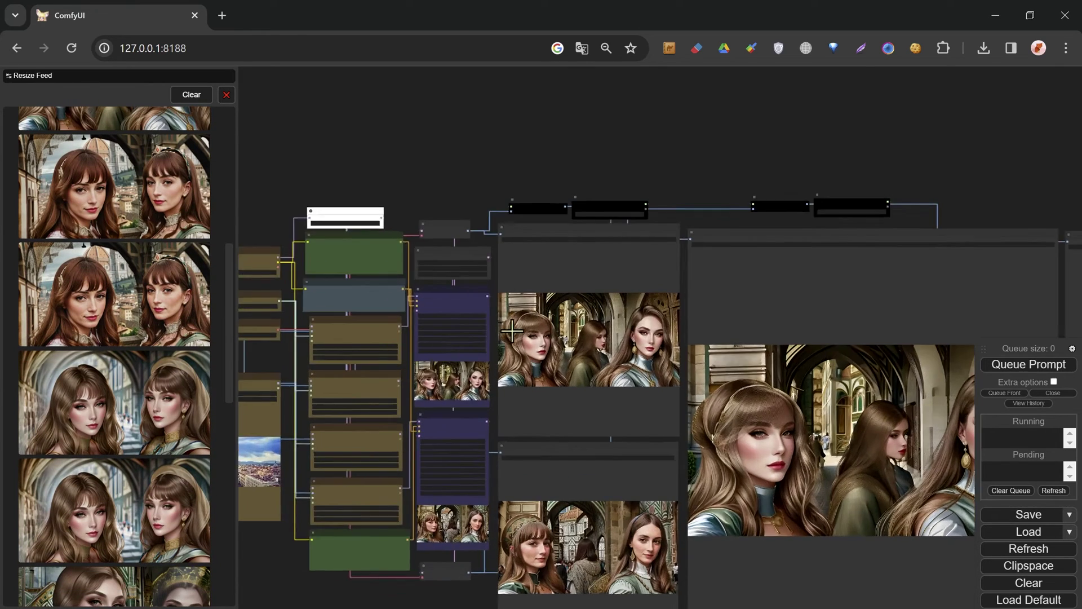
pyautogui.scroll(-1, 503, 339)
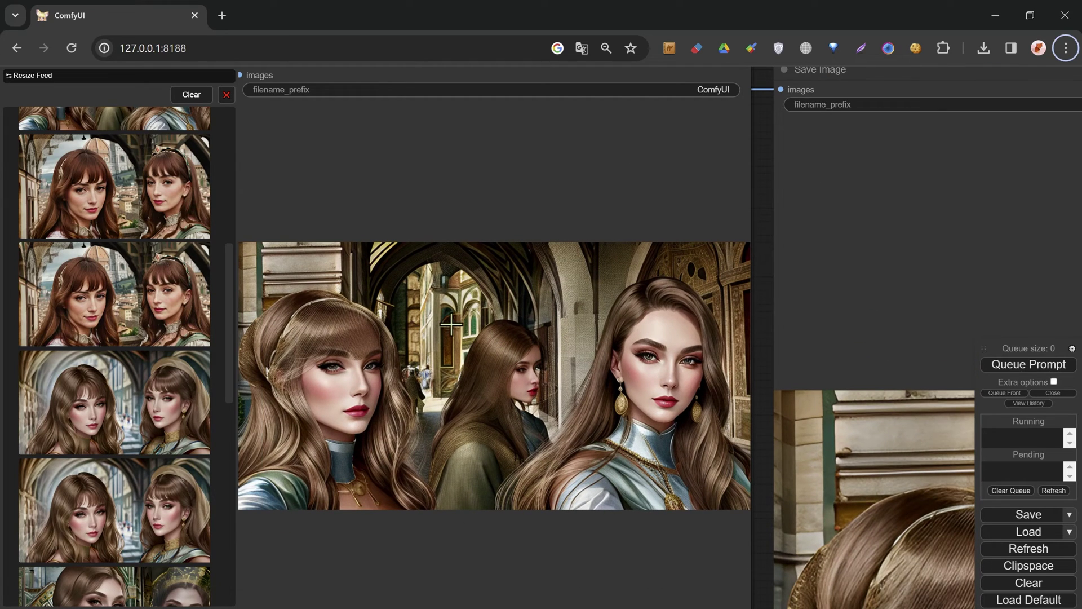
pyautogui.press('space')
pyautogui.moveTo(446, 316); pyautogui.dragTo(611, 283)
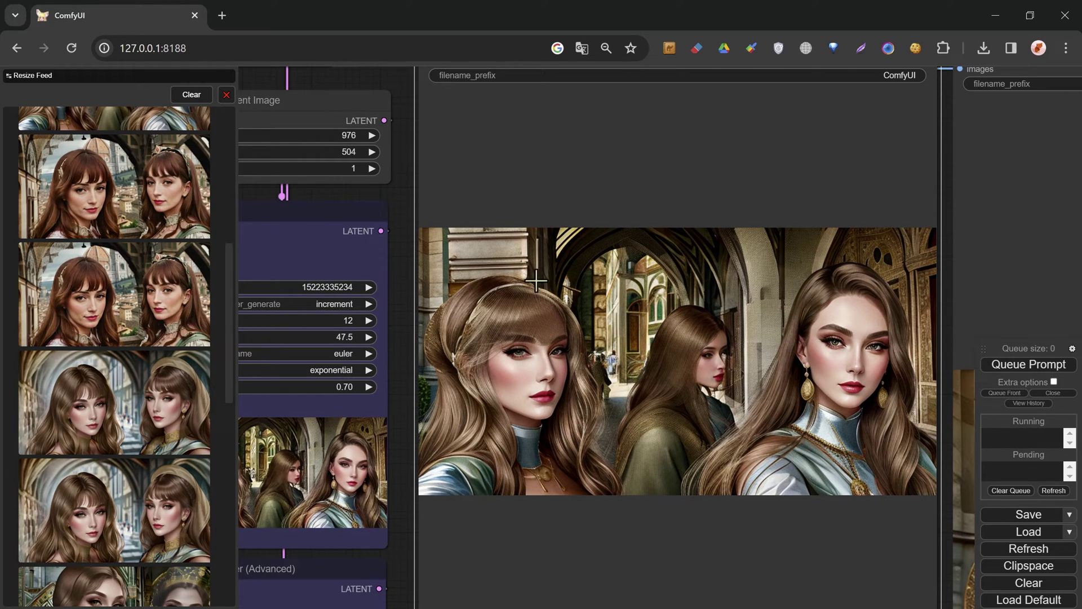
pyautogui.scroll(-5, 553, 301)
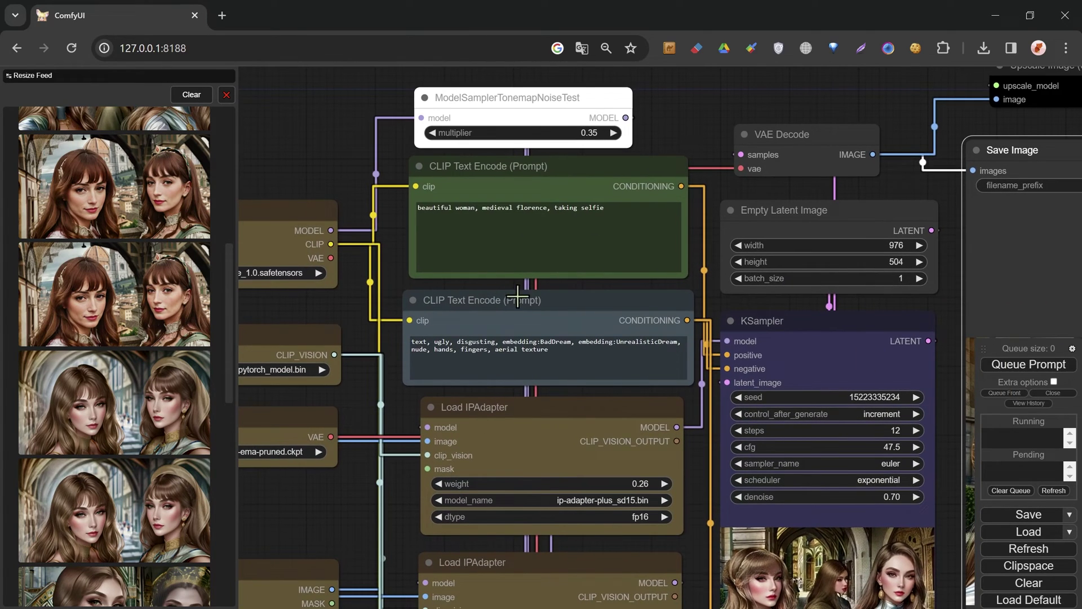
pyautogui.moveTo(515, 296); pyautogui.dragTo(840, 337)
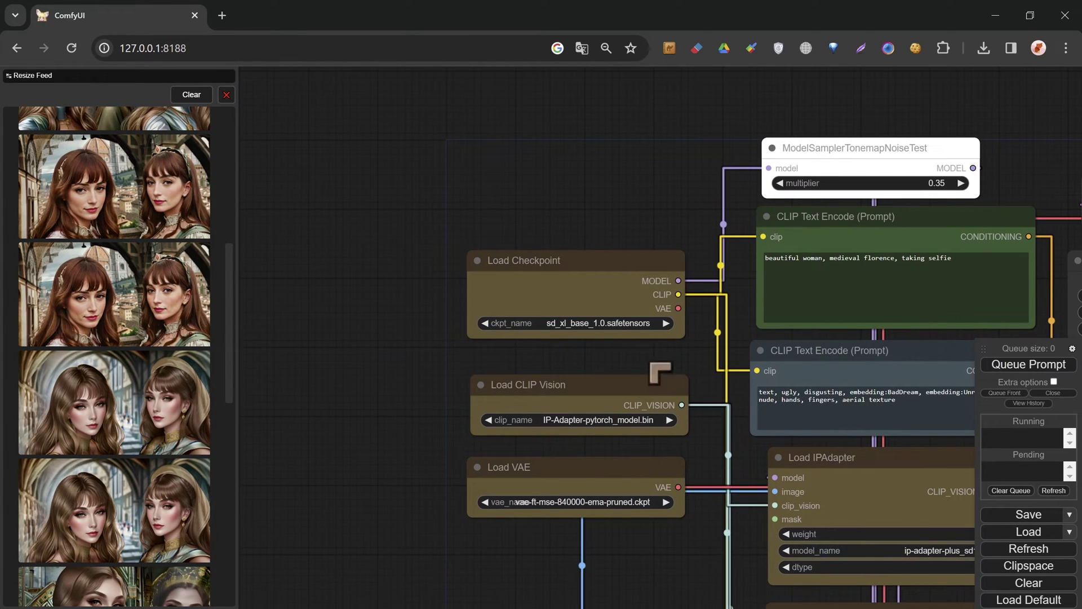
# - Change the Load Checkpoint ckpt_name from sd_xl_base_1.0 to lyriel_v16.safetensors
pyautogui.click(640, 324)
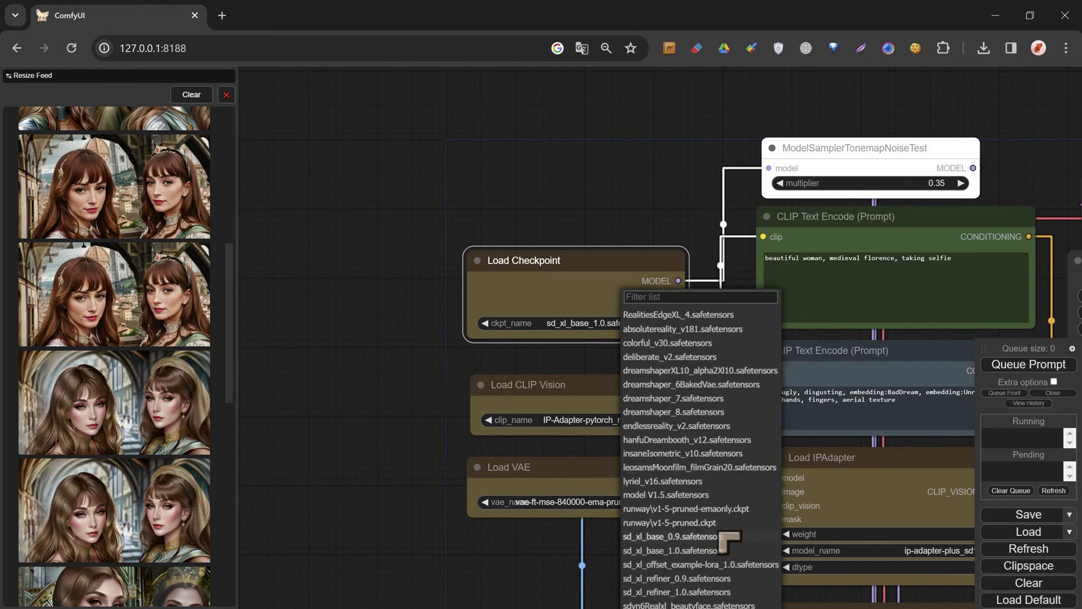
pyautogui.click(694, 486)
pyautogui.moveTo(644, 220); pyautogui.dragTo(339, 145)
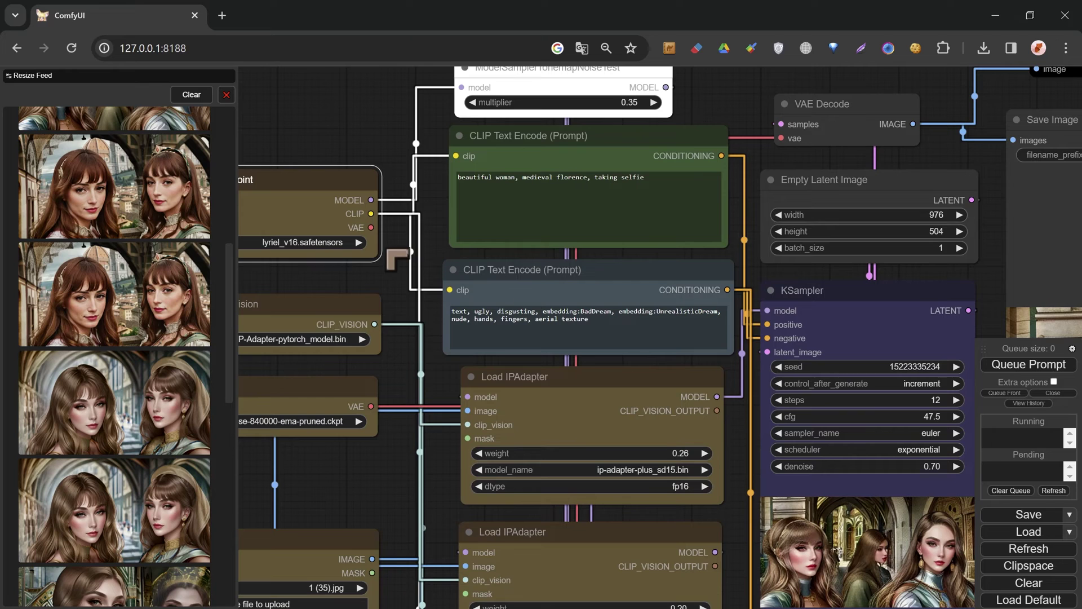
pyautogui.scroll(-3, 361, 250)
pyautogui.moveTo(327, 285); pyautogui.dragTo(494, 275)
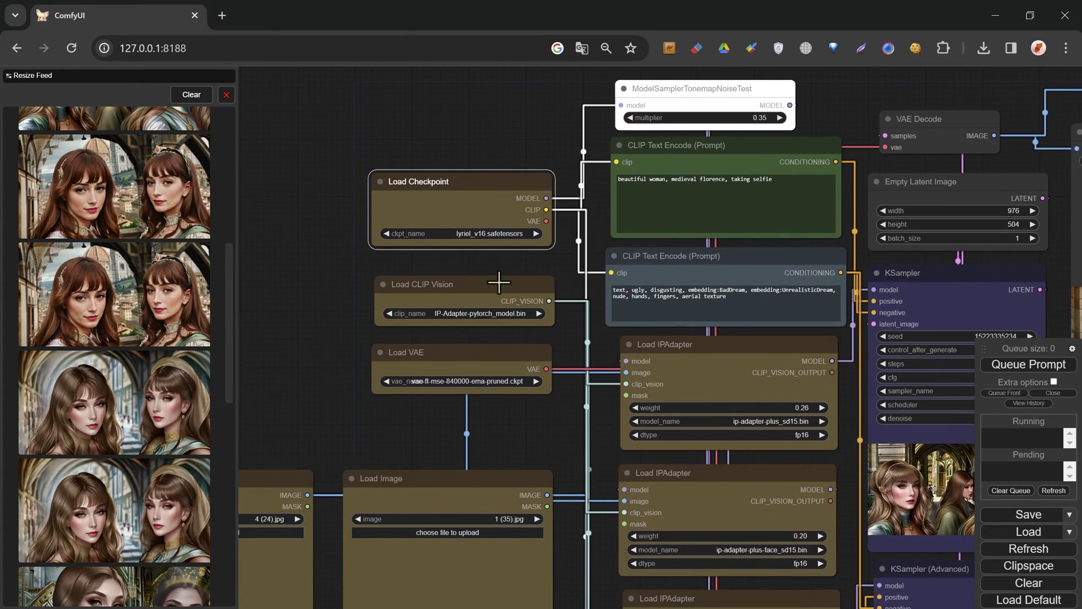
pyautogui.moveTo(573, 475); pyautogui.dragTo(441, 293)
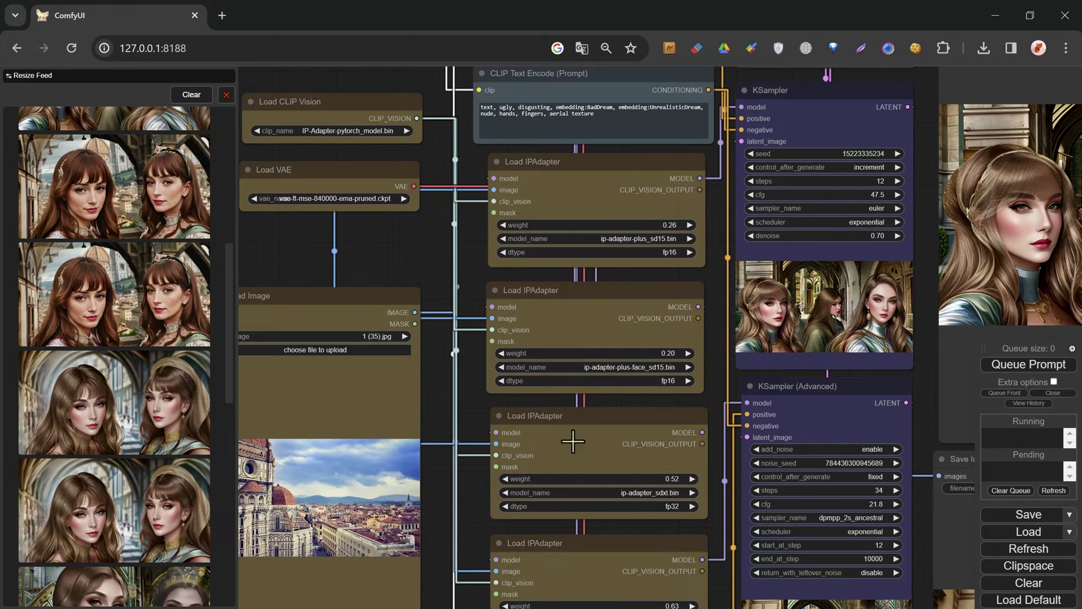
pyautogui.moveTo(341, 260); pyautogui.dragTo(656, 270)
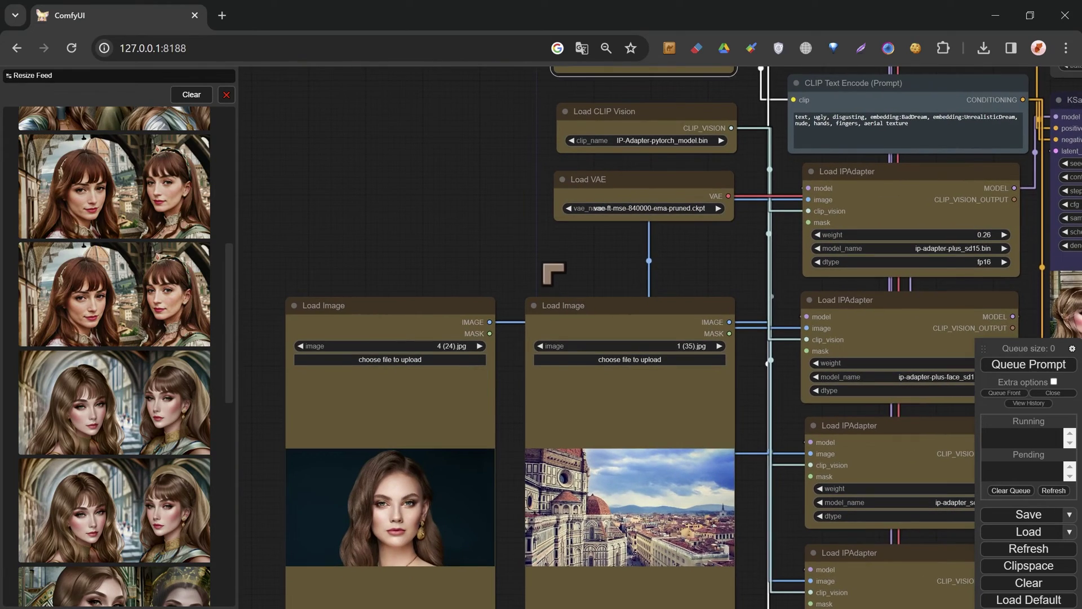
pyautogui.moveTo(544, 265); pyautogui.dragTo(365, 223)
pyautogui.scroll(-2, 552, 242)
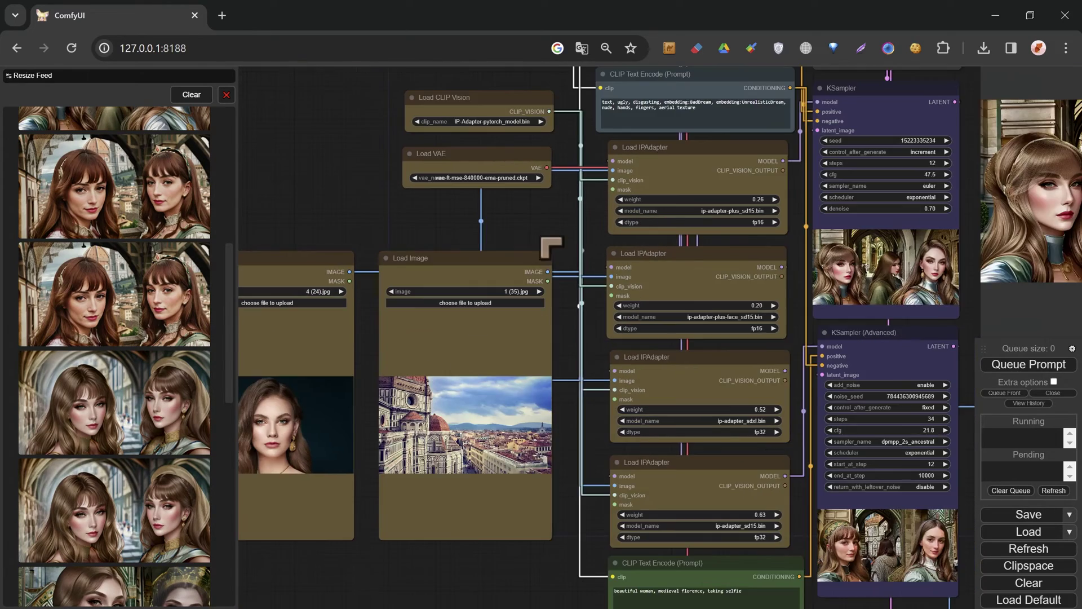
pyautogui.scroll(-2, 507, 285)
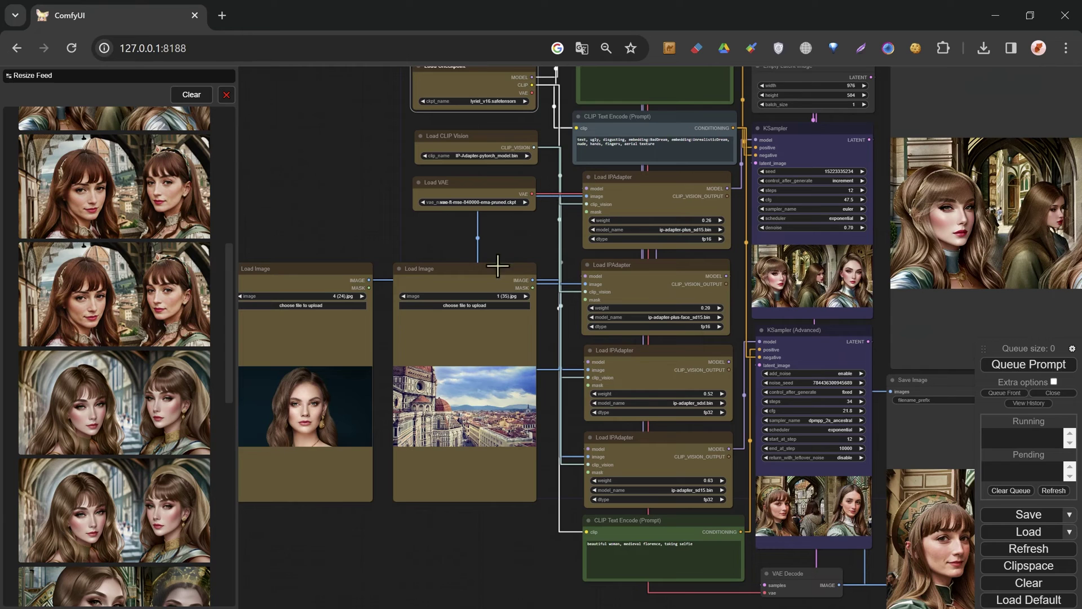
pyautogui.moveTo(507, 241); pyautogui.dragTo(309, 330)
pyautogui.moveTo(385, 320); pyautogui.dragTo(341, 309)
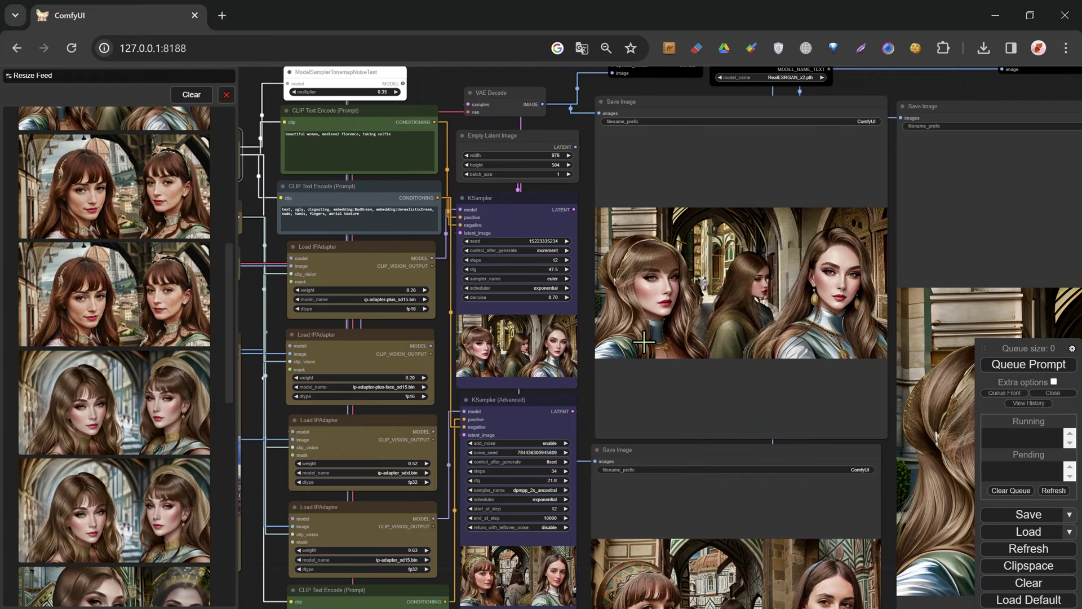
pyautogui.scroll(-2, 644, 342)
pyautogui.moveTo(806, 443); pyautogui.dragTo(563, 380)
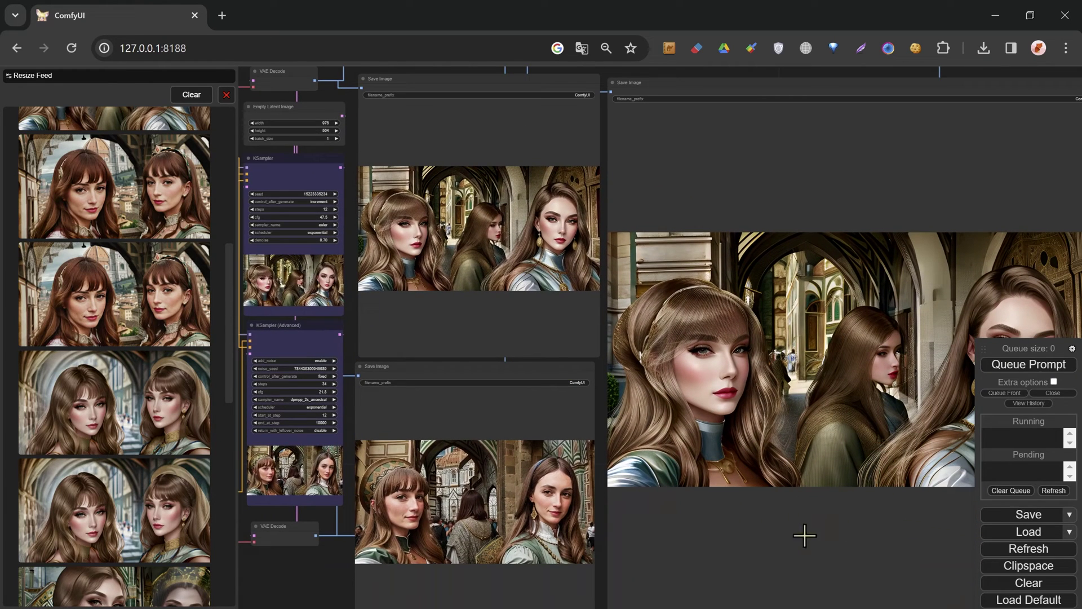
pyautogui.moveTo(805, 535); pyautogui.dragTo(830, 435)
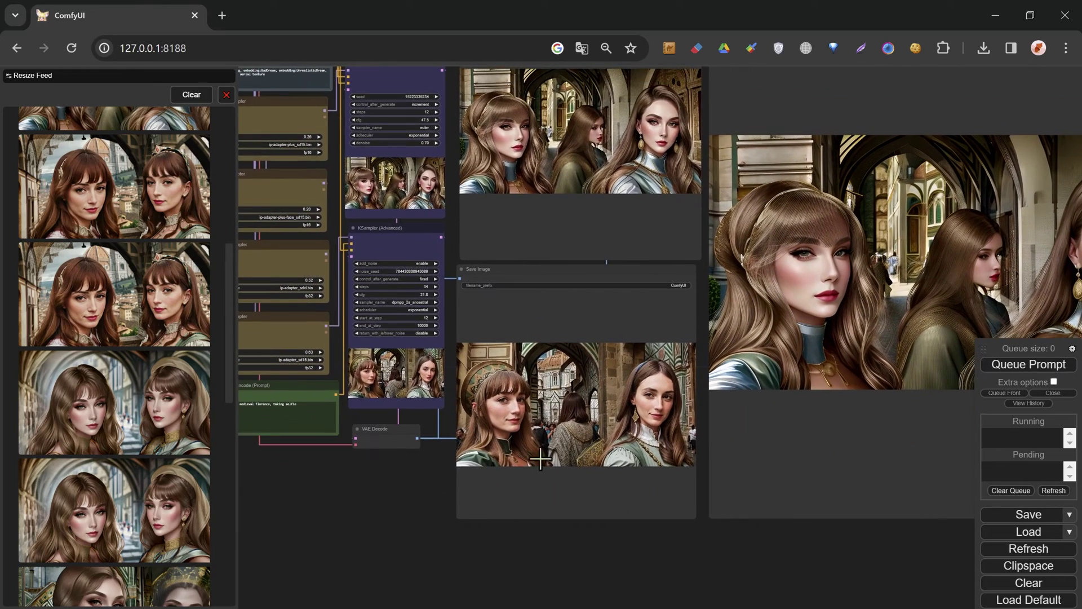
pyautogui.scroll(4, 540, 459)
pyautogui.scroll(1, 477, 460)
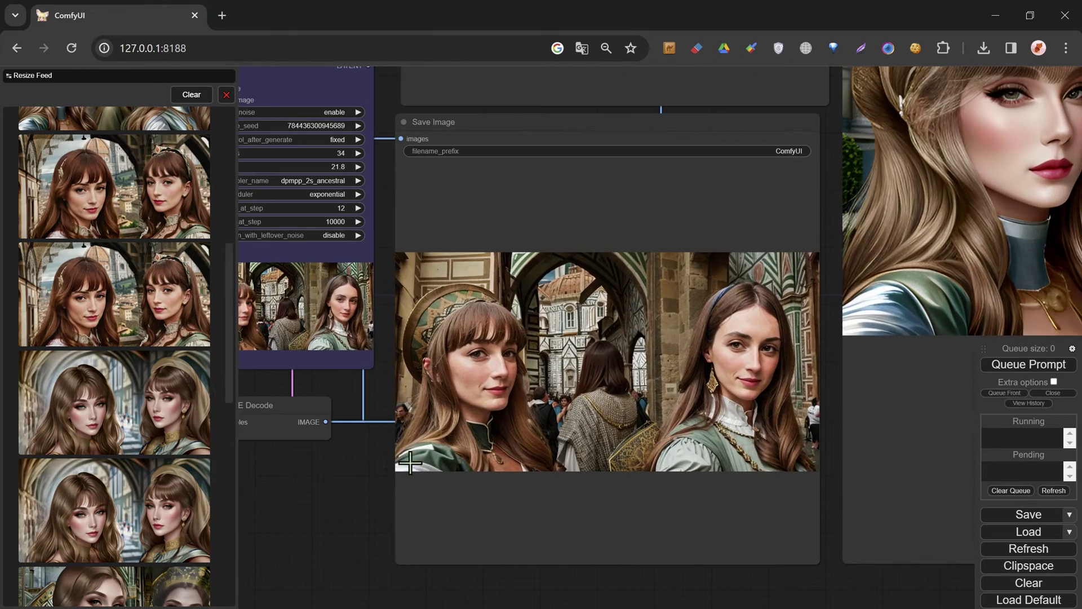
pyautogui.moveTo(410, 463); pyautogui.dragTo(515, 526)
pyautogui.scroll(-2, 377, 544)
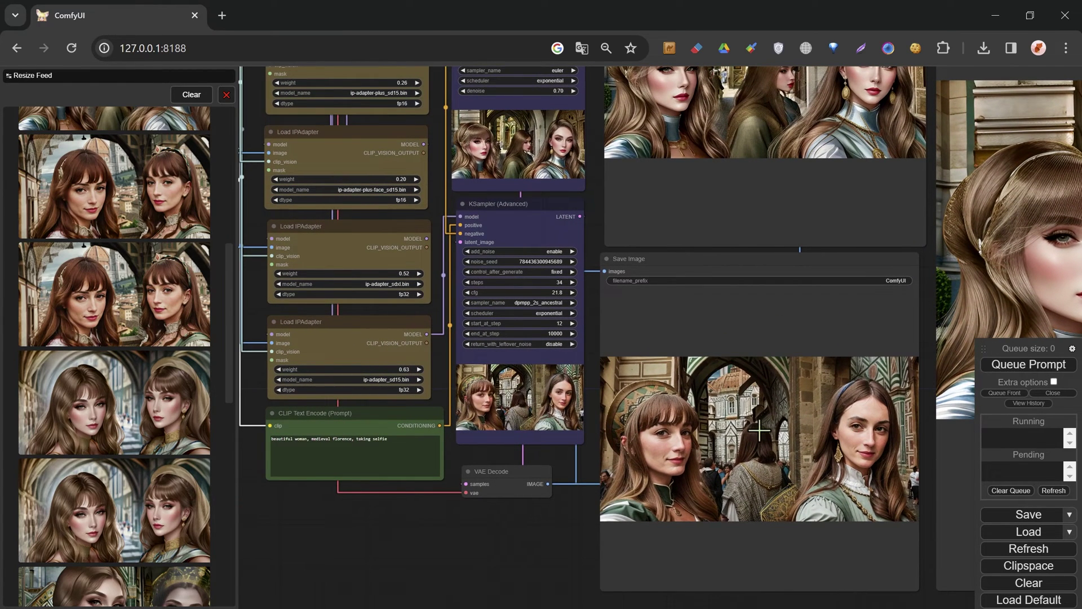
pyautogui.moveTo(739, 430); pyautogui.dragTo(678, 436)
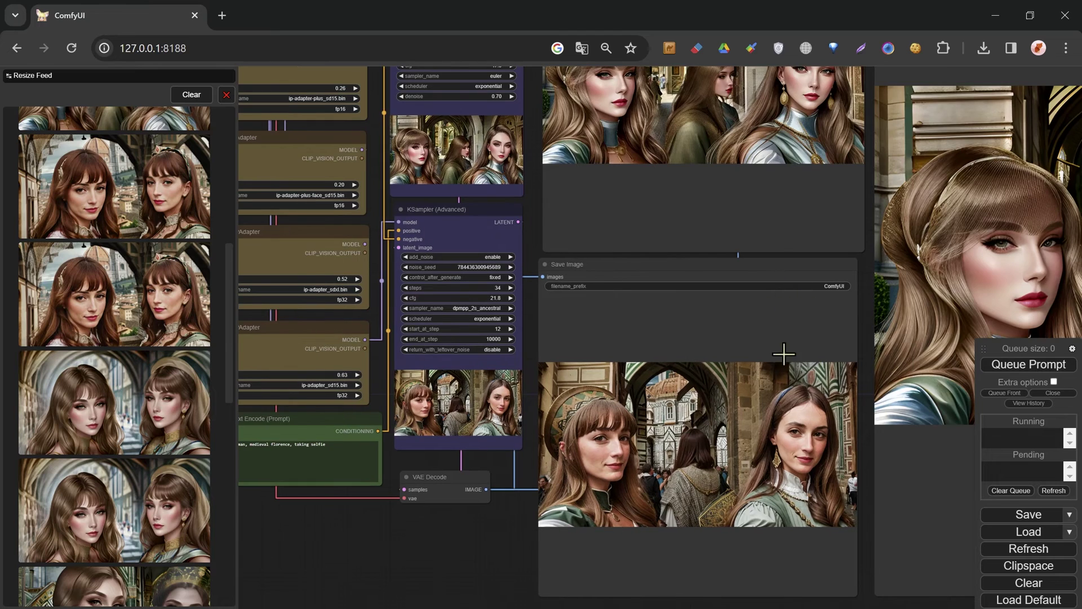
pyautogui.moveTo(423, 539); pyautogui.dragTo(309, 527)
pyautogui.scroll(6, 516, 429)
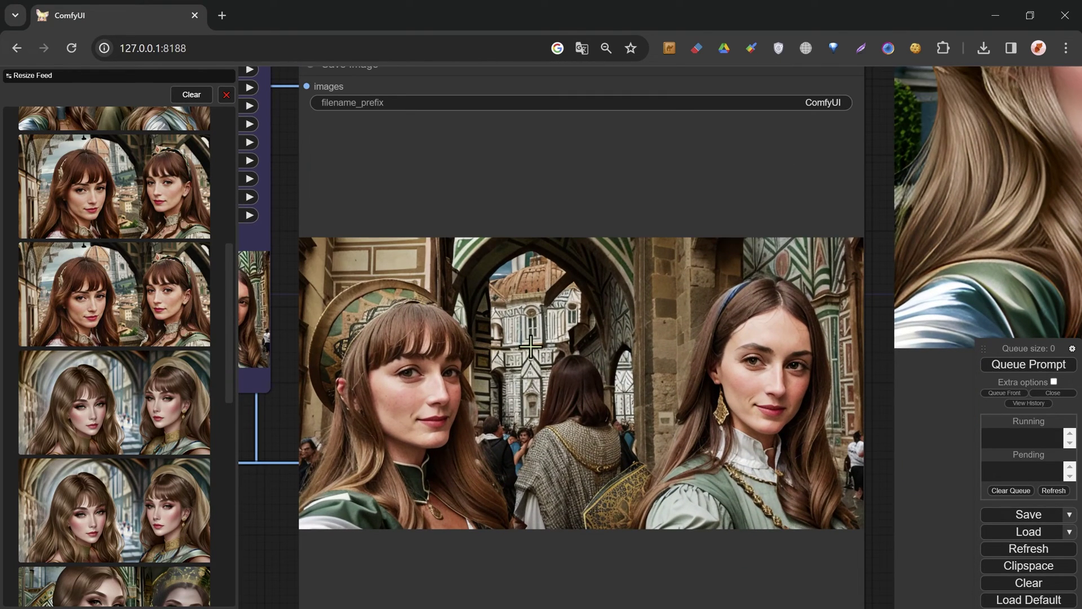
pyautogui.scroll(1, 654, 417)
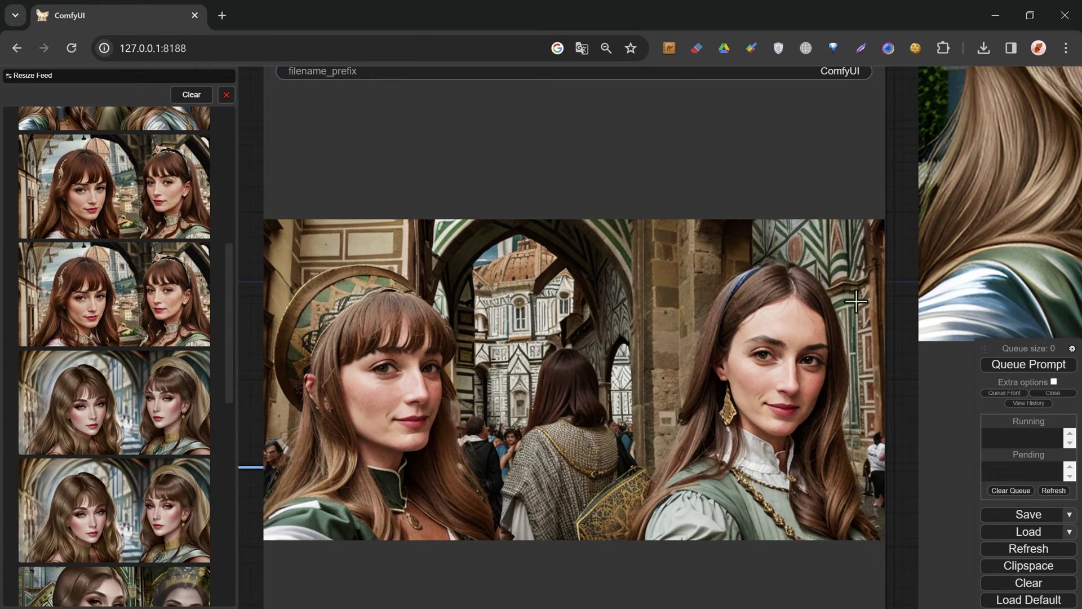
pyautogui.scroll(-2, 857, 302)
pyautogui.scroll(-1, 724, 217)
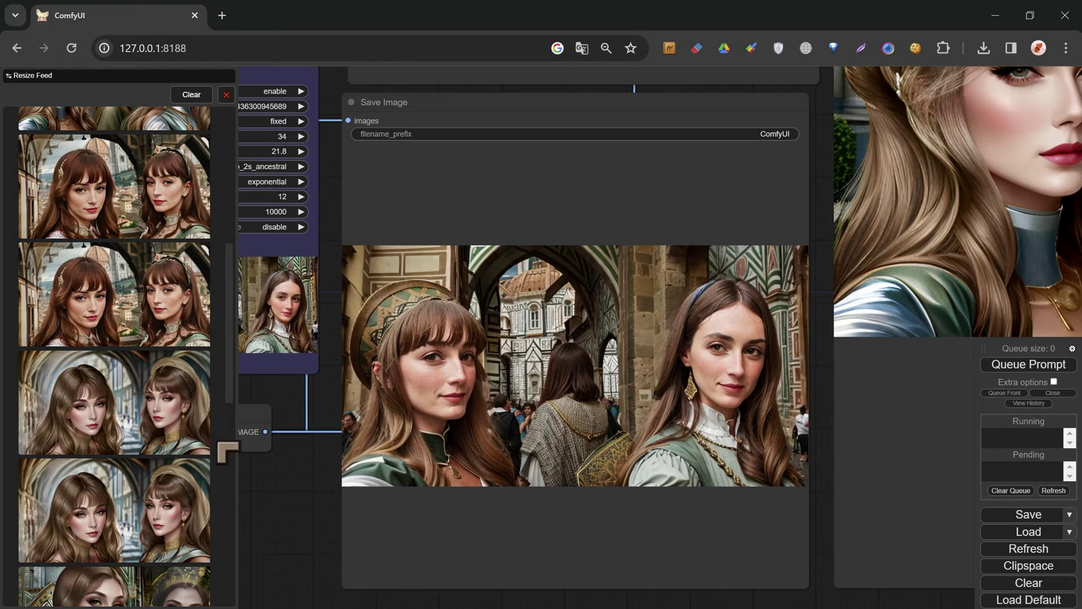
pyautogui.moveTo(293, 538); pyautogui.dragTo(753, 527)
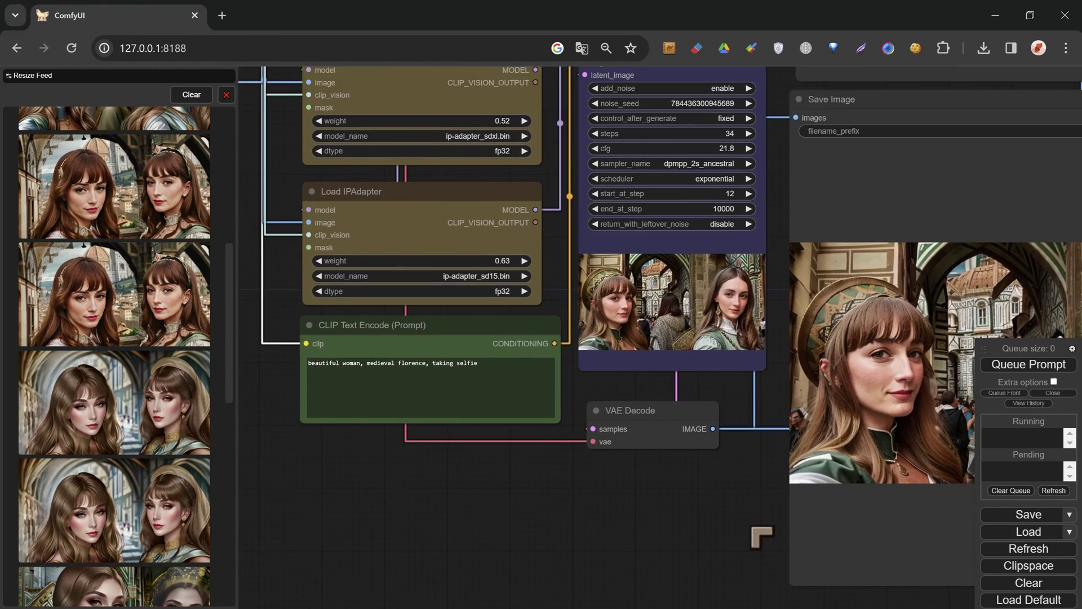
pyautogui.moveTo(409, 510); pyautogui.dragTo(978, 568)
pyautogui.moveTo(280, 355); pyautogui.dragTo(539, 514)
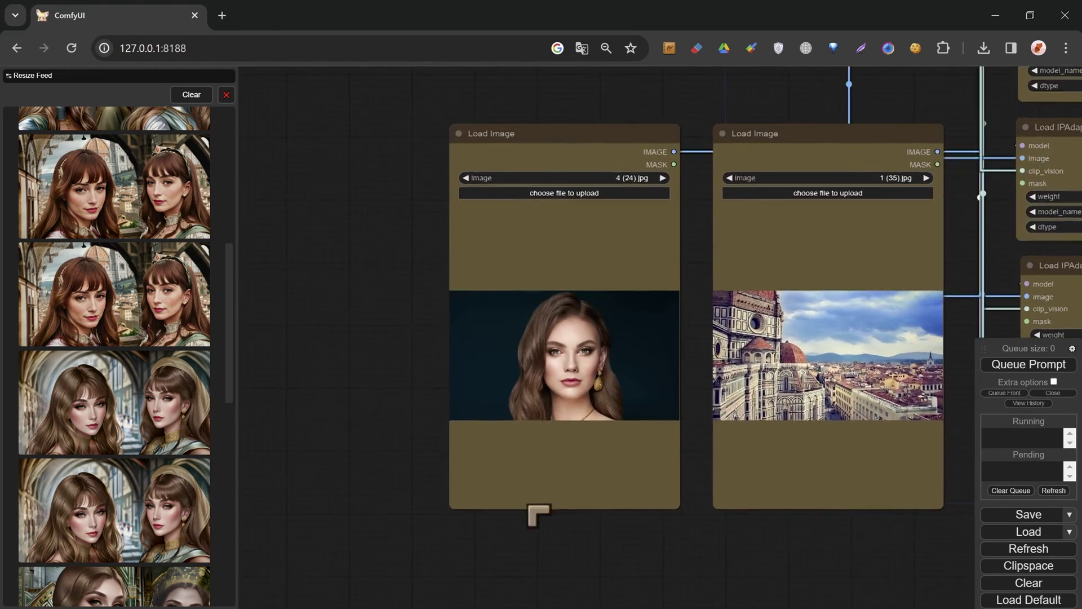
pyautogui.scroll(5, 549, 378)
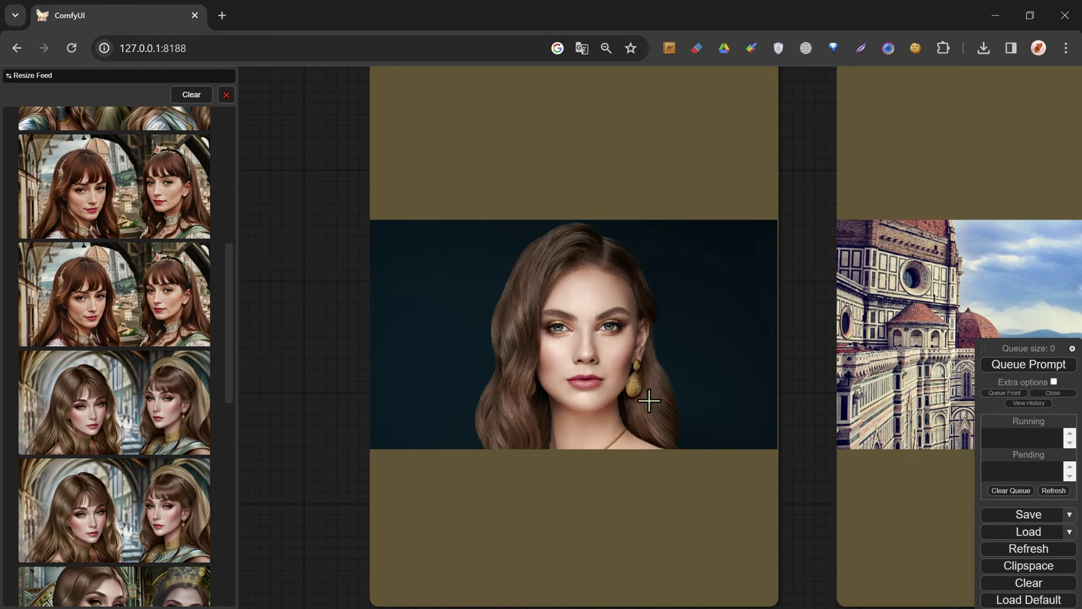
pyautogui.scroll(-3, 732, 414)
pyautogui.moveTo(795, 428); pyautogui.dragTo(432, 451)
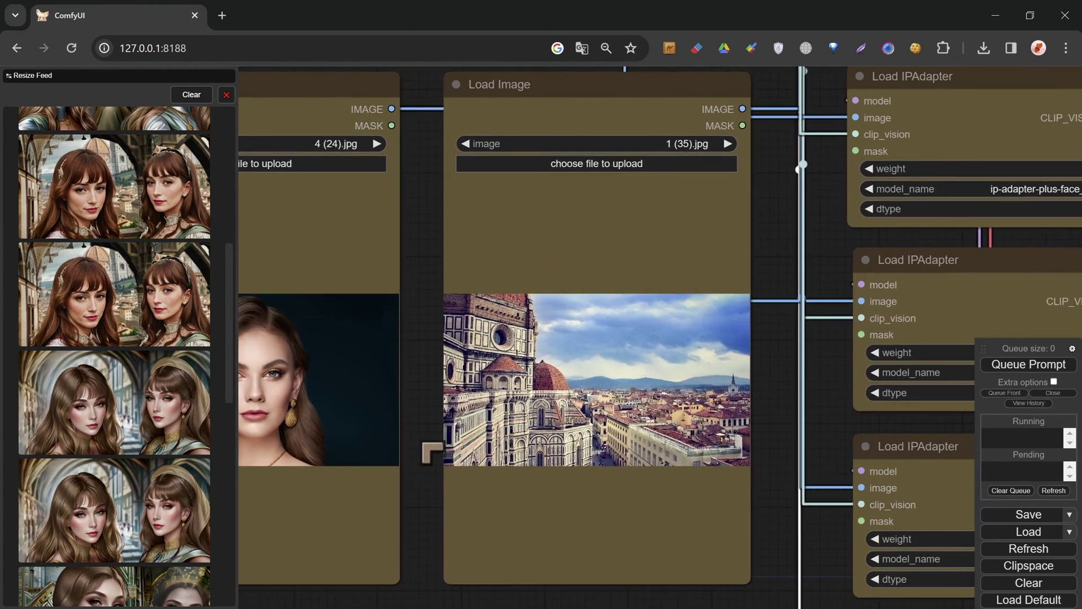
pyautogui.scroll(3, 546, 397)
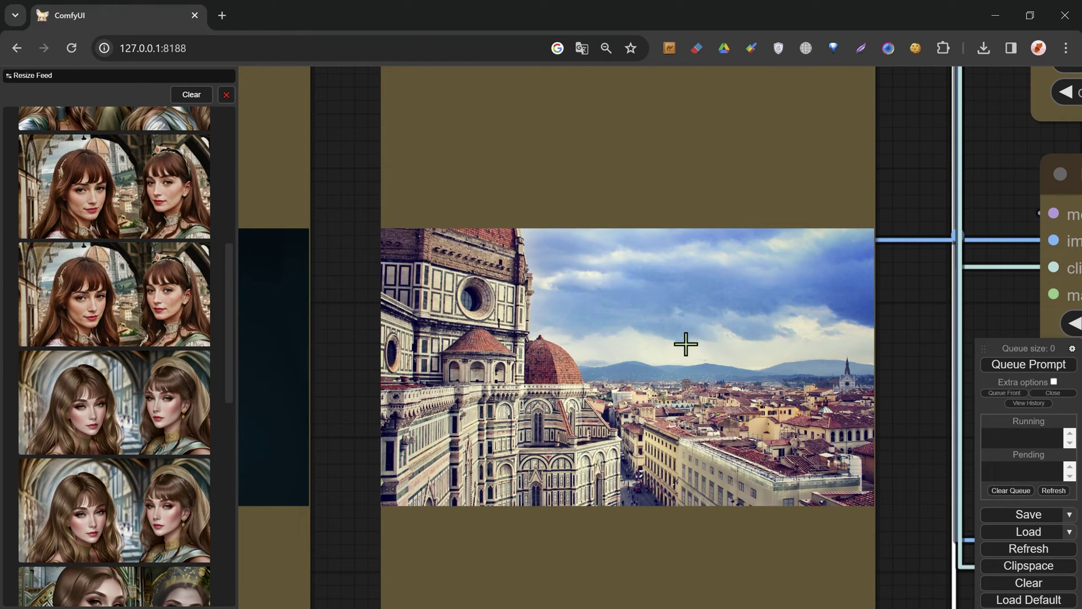
pyautogui.scroll(-5, 685, 345)
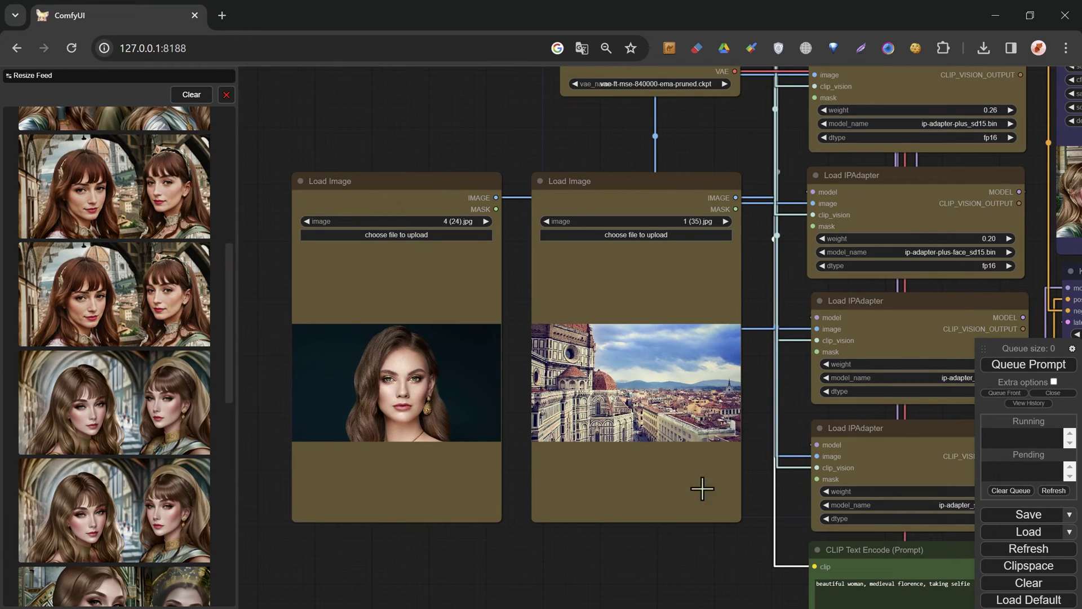
pyautogui.scroll(-1, 703, 488)
pyautogui.moveTo(787, 517); pyautogui.dragTo(229, 402)
pyautogui.moveTo(503, 530); pyautogui.dragTo(318, 589)
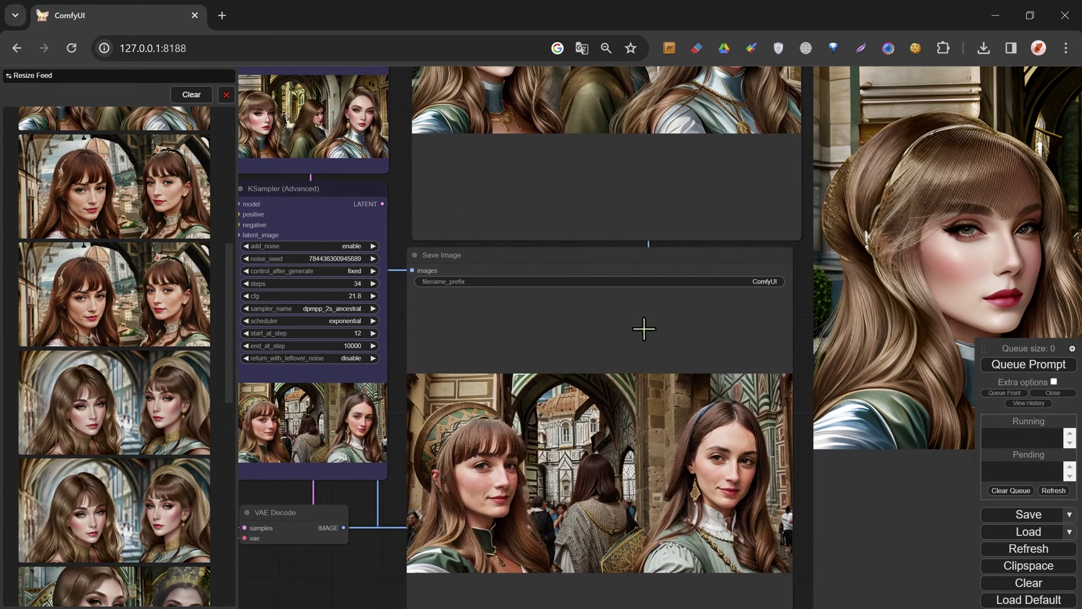
pyautogui.scroll(-2, 510, 372)
pyautogui.scroll(-1, 474, 372)
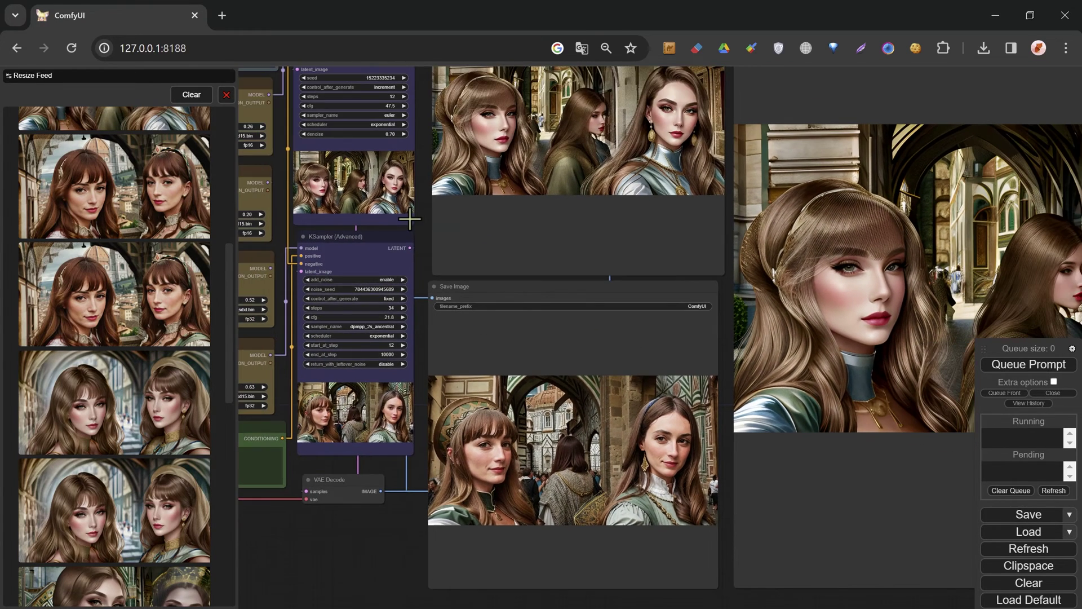
pyautogui.scroll(3, 748, 286)
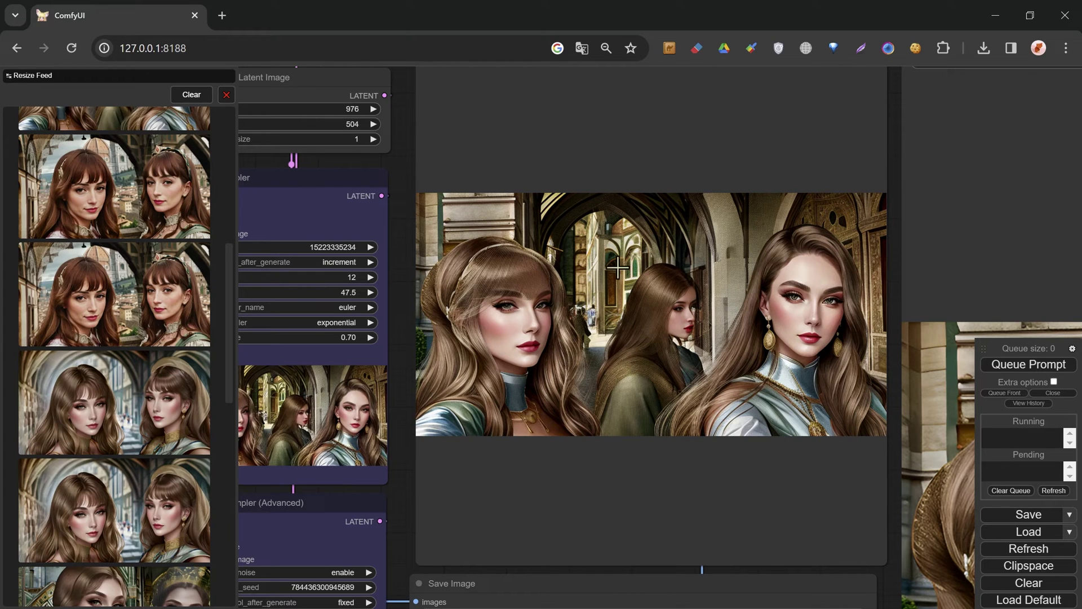
pyautogui.moveTo(415, 382); pyautogui.dragTo(276, 401)
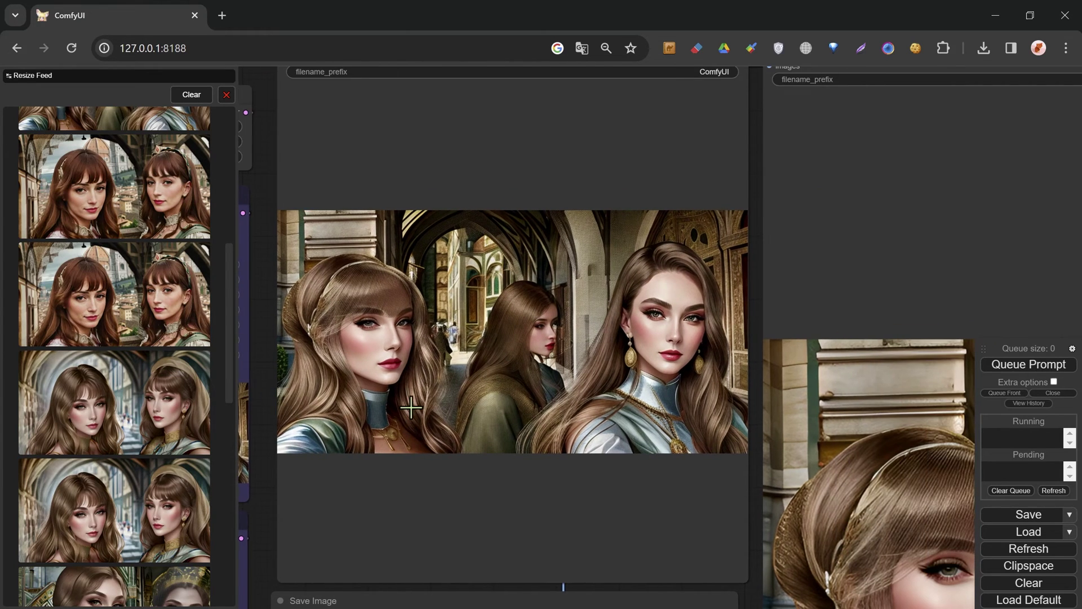
pyautogui.scroll(-6, 412, 406)
pyautogui.scroll(5, 586, 405)
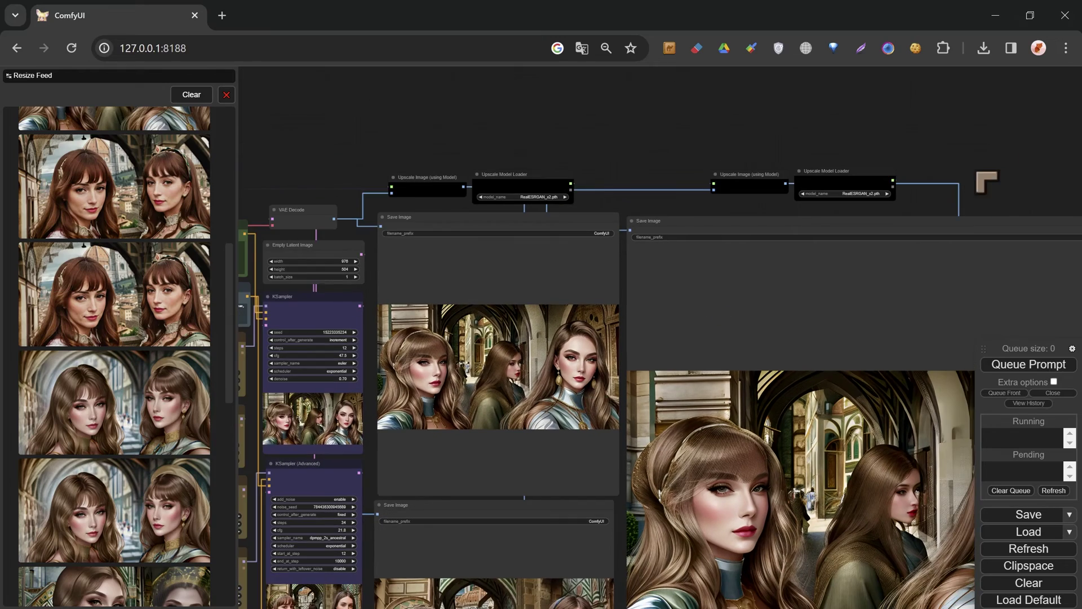
pyautogui.scroll(4, 620, 276)
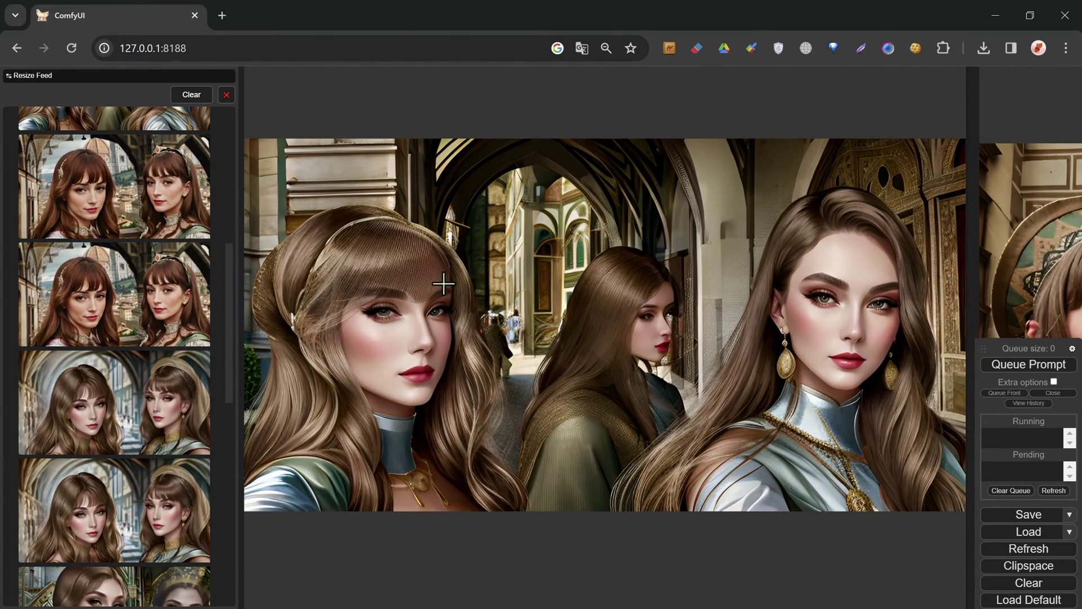
pyautogui.scroll(-1, 445, 282)
pyautogui.scroll(-3, 603, 282)
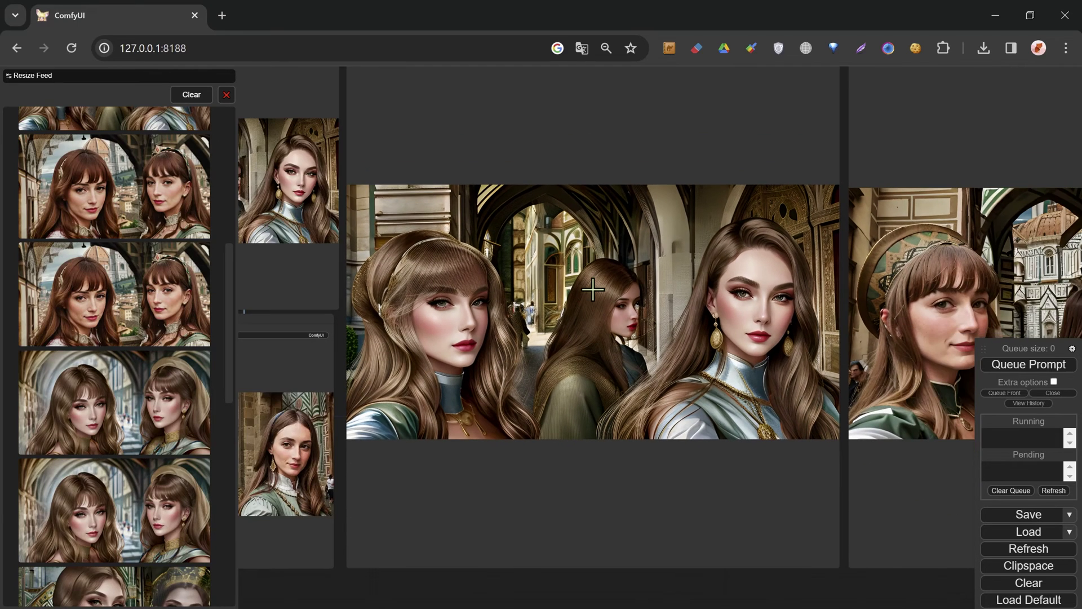
pyautogui.scroll(2, 620, 285)
pyautogui.scroll(-3, 665, 342)
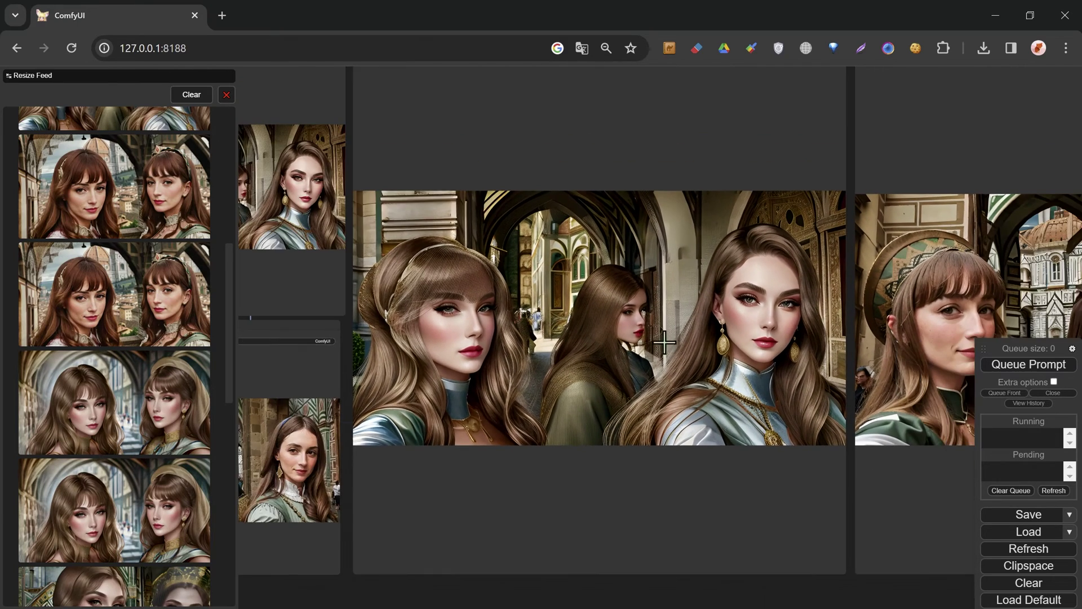
pyautogui.moveTo(887, 587); pyautogui.dragTo(415, 585)
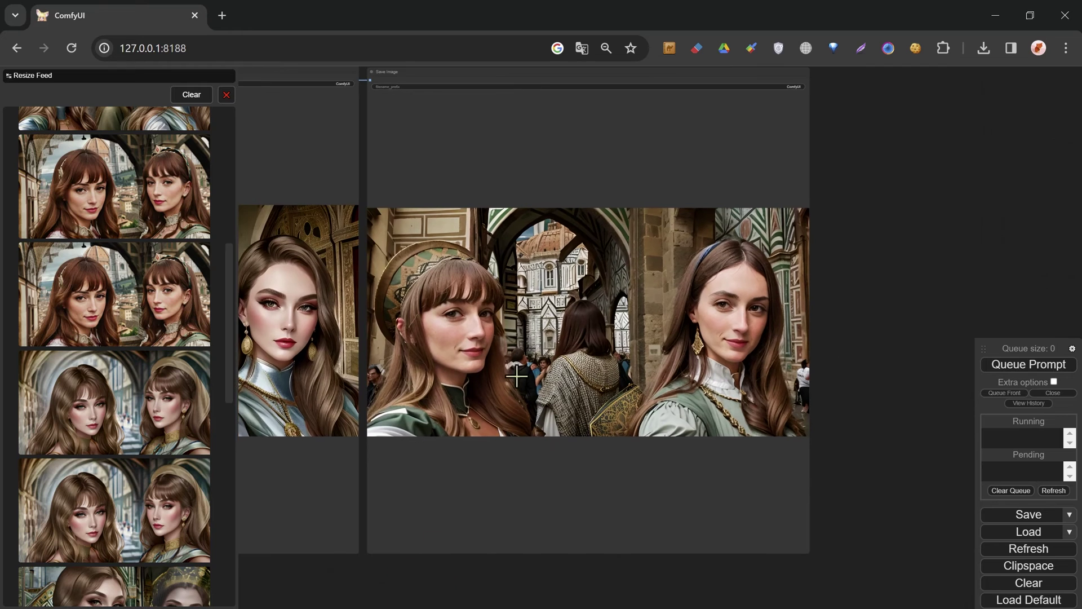
pyautogui.scroll(2, 513, 361)
pyautogui.scroll(3, 506, 320)
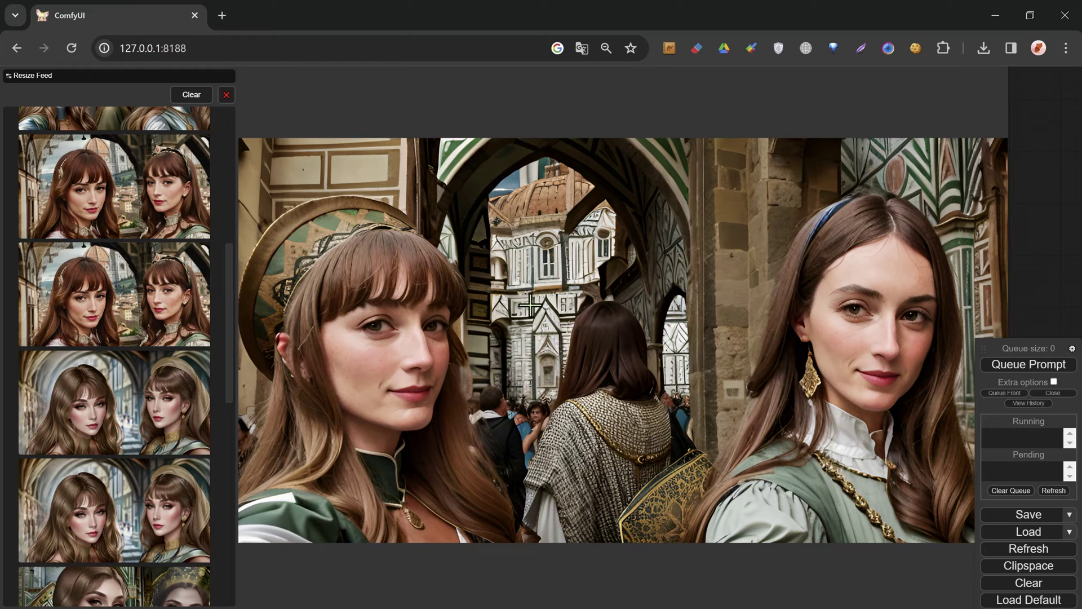
pyautogui.scroll(-2, 530, 305)
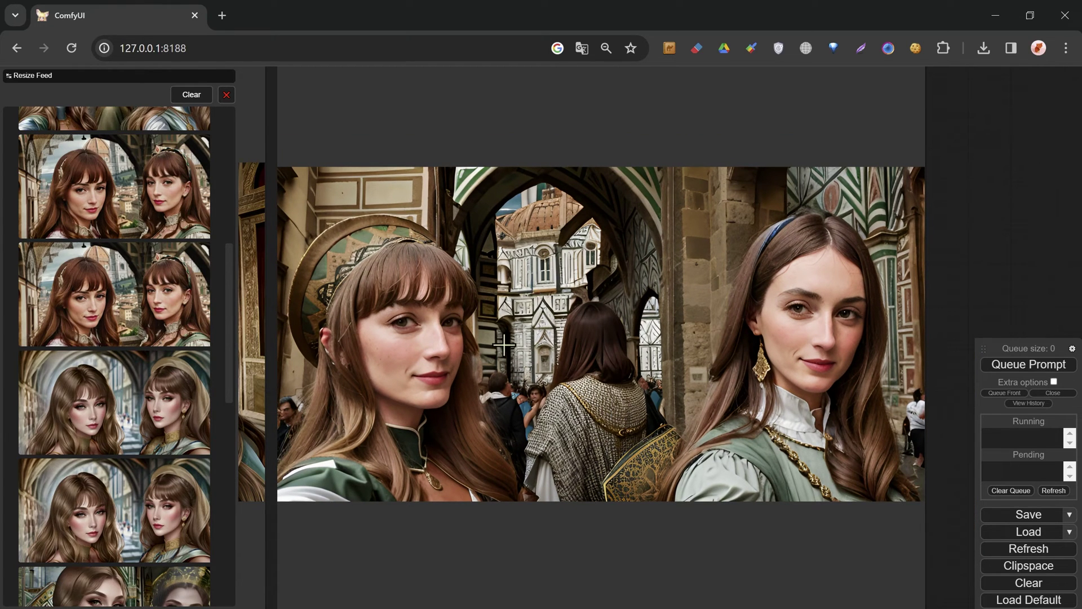
pyautogui.moveTo(503, 345); pyautogui.dragTo(698, 344)
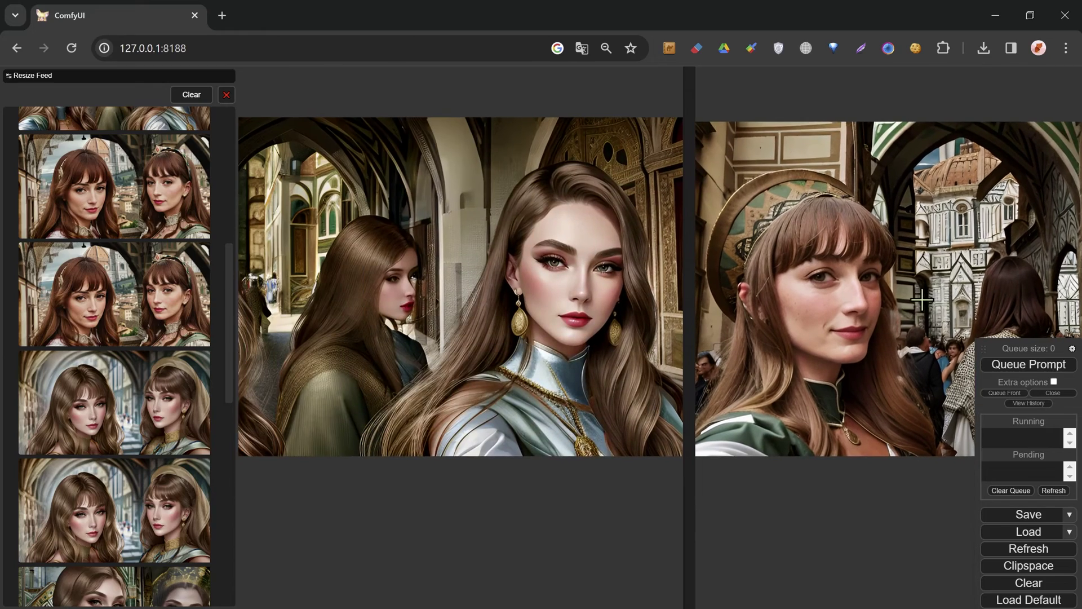
pyautogui.moveTo(462, 353); pyautogui.dragTo(1005, 373)
pyautogui.scroll(-3, 471, 401)
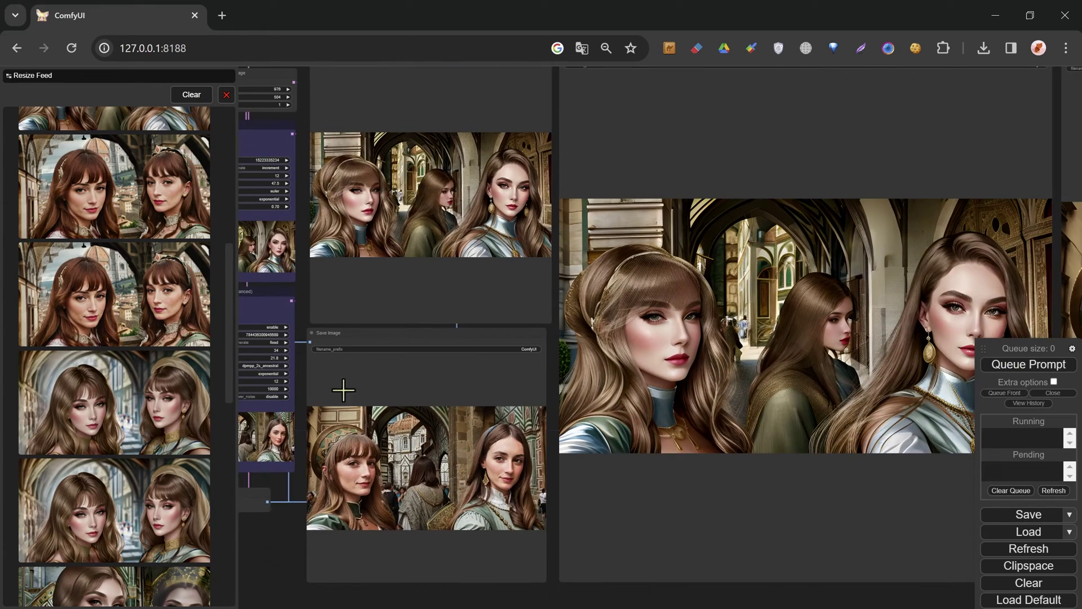
pyautogui.moveTo(293, 548); pyautogui.dragTo(723, 550)
pyautogui.moveTo(277, 460); pyautogui.dragTo(256, 411)
pyautogui.scroll(3, 88, 216)
pyautogui.scroll(5, 87, 216)
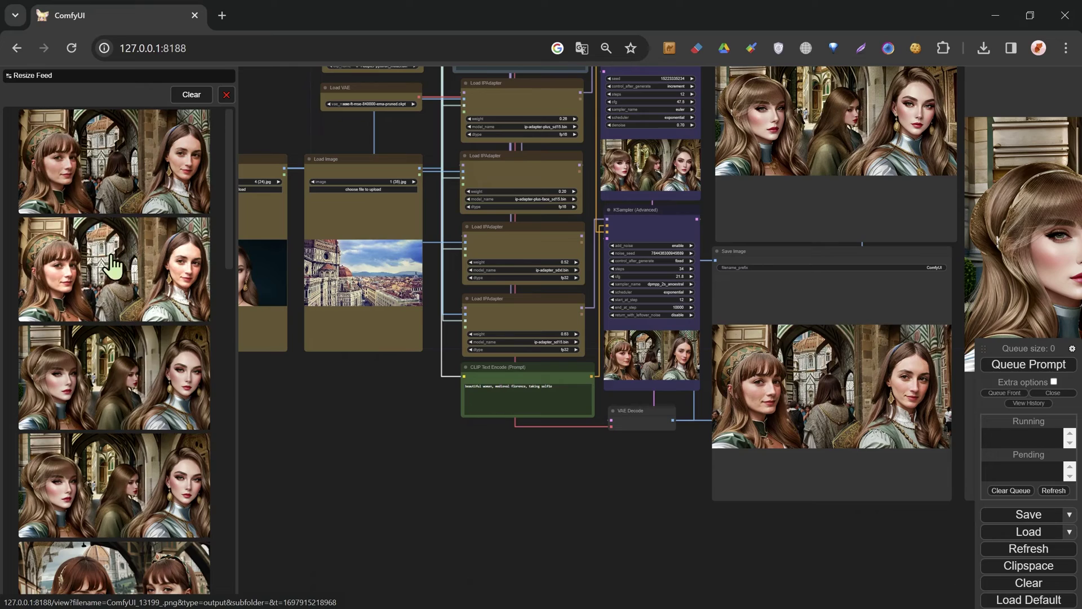
pyautogui.click(173, 282)
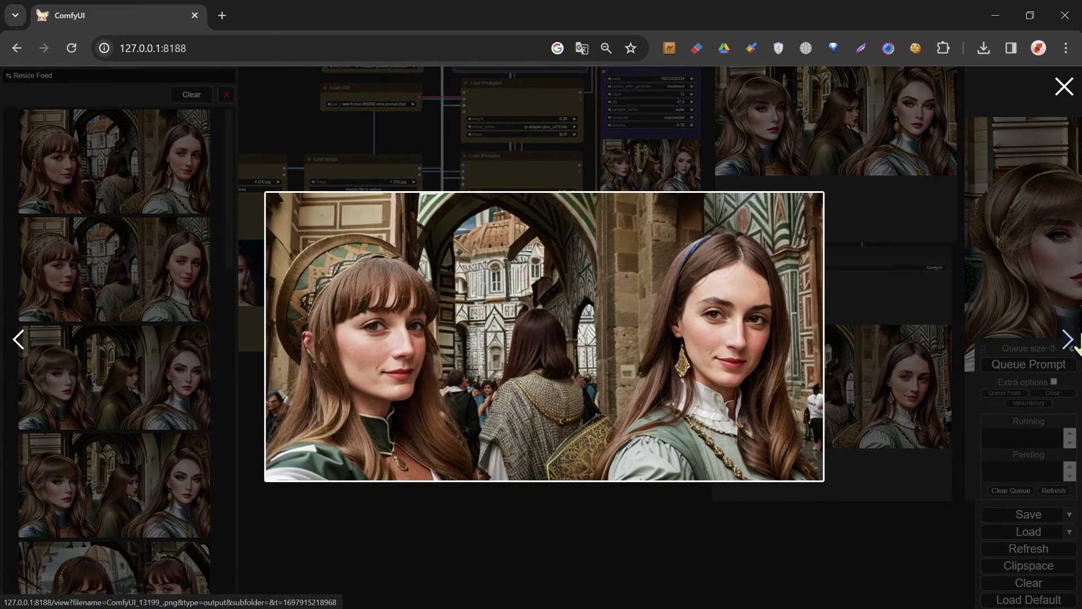
pyautogui.click(1067, 341)
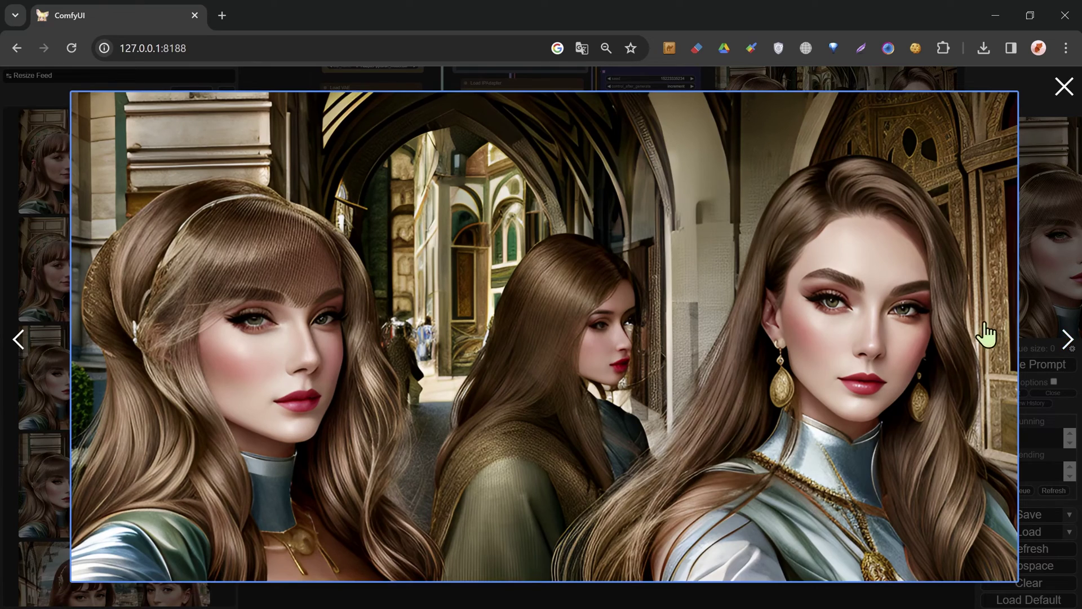
pyautogui.click(1068, 341)
pyautogui.click(1071, 342)
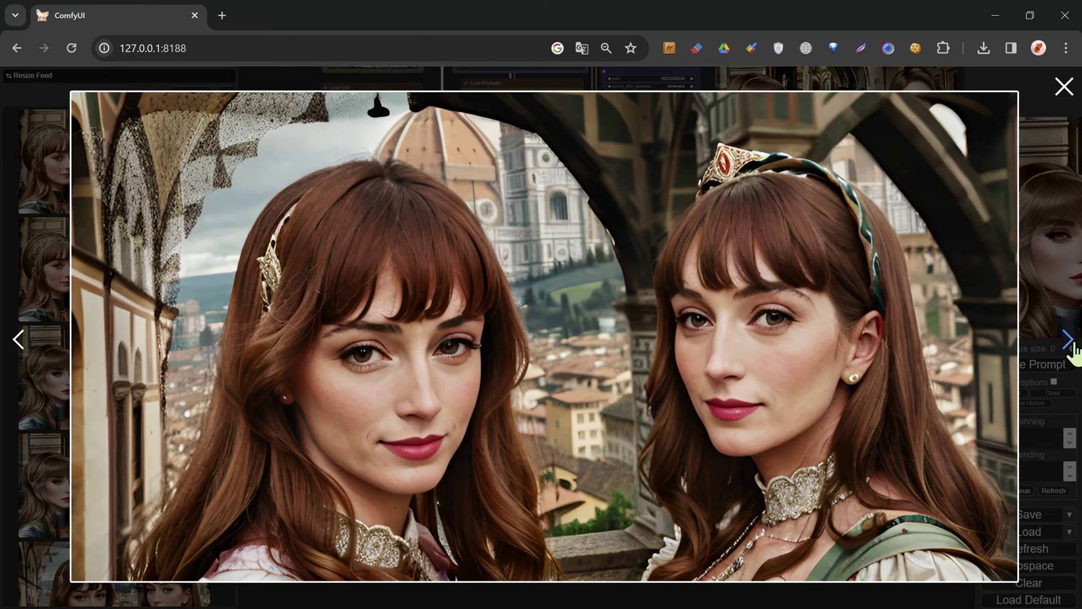
pyautogui.click(1071, 344)
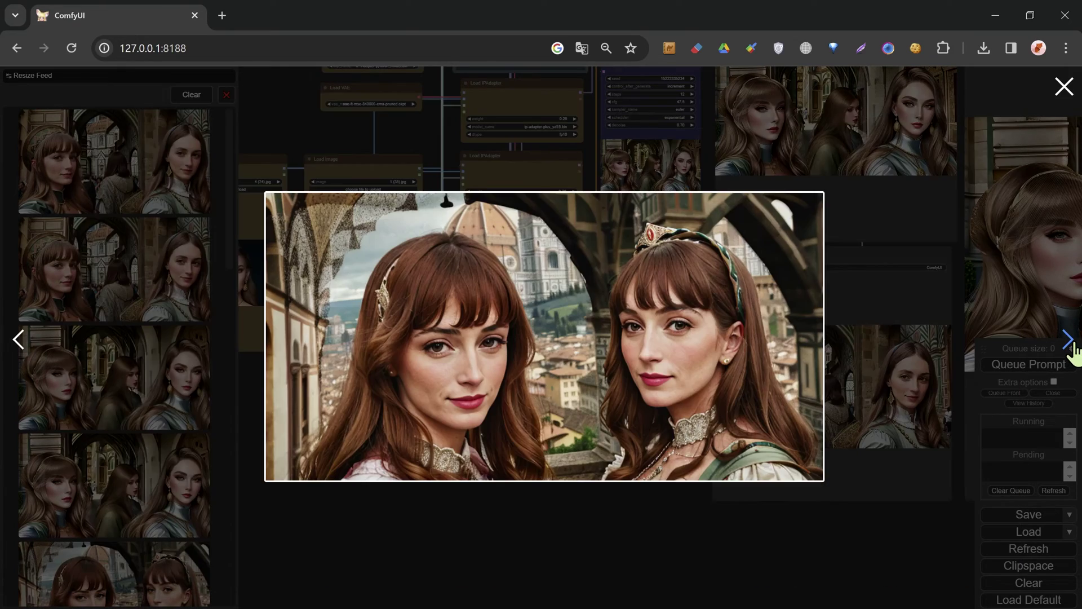
pyautogui.click(1059, 95)
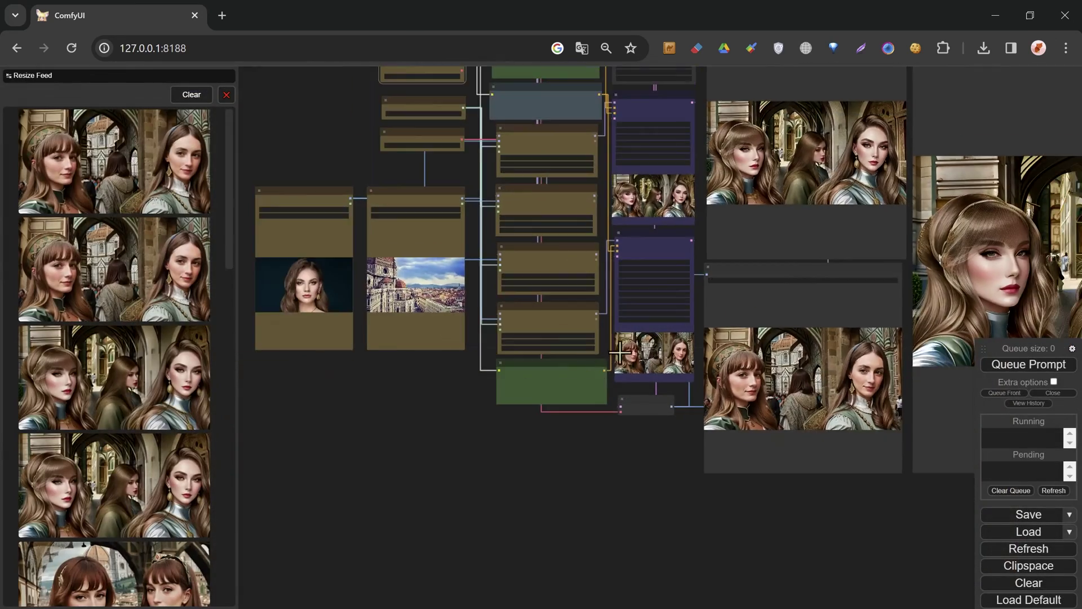
pyautogui.moveTo(605, 503); pyautogui.dragTo(560, 532)
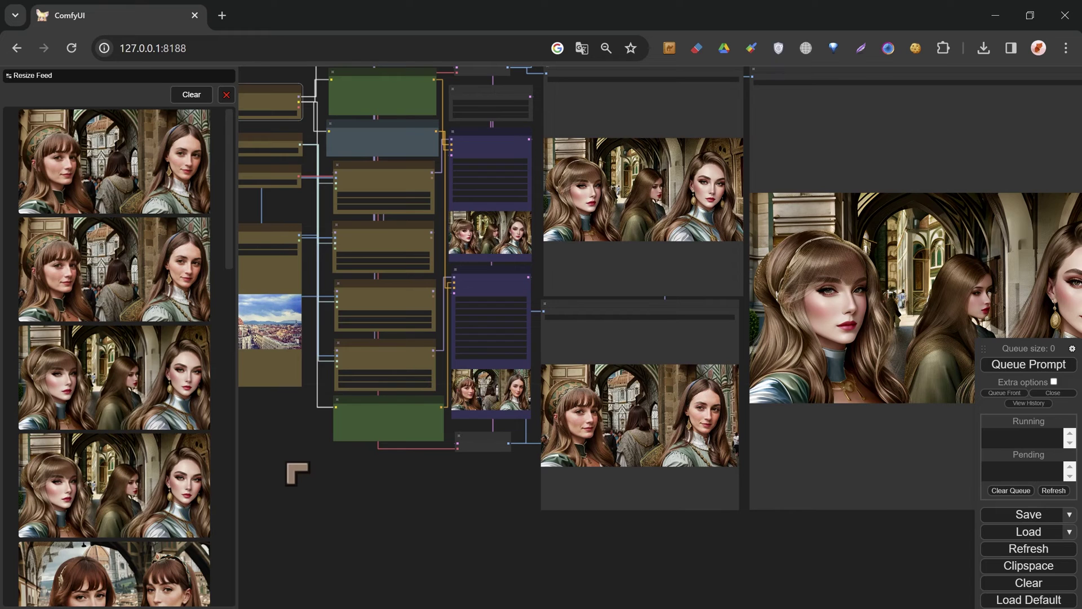
pyautogui.moveTo(308, 504); pyautogui.dragTo(389, 470)
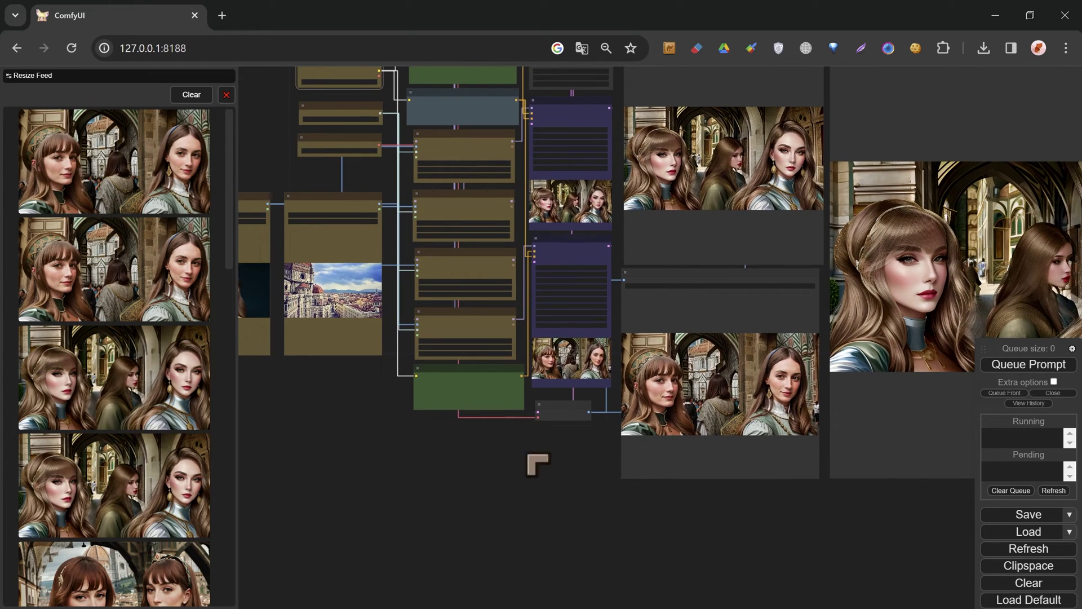
pyautogui.moveTo(386, 479); pyautogui.dragTo(448, 527)
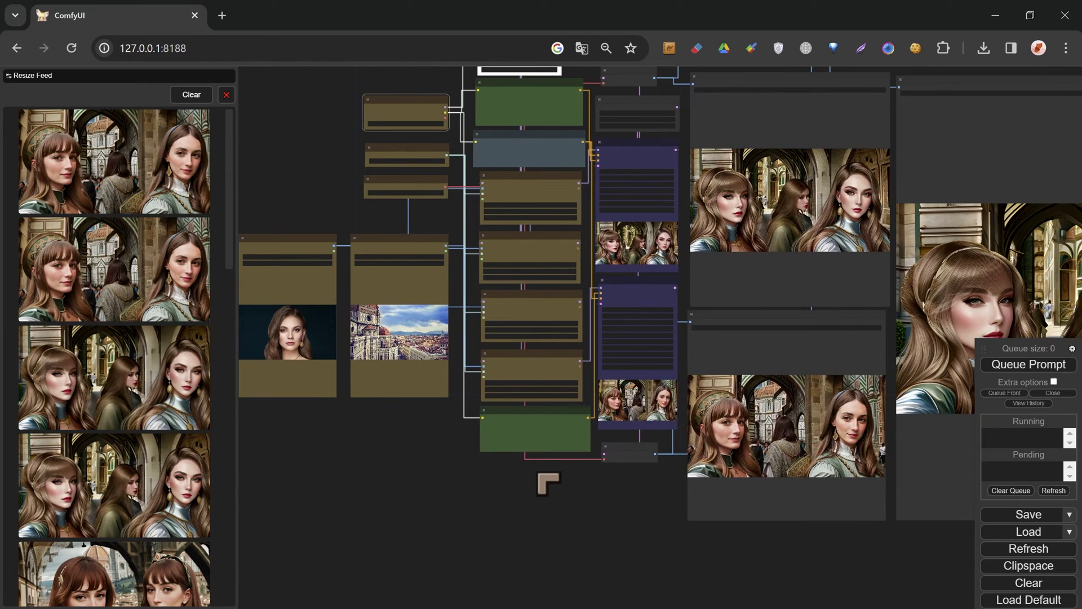
pyautogui.moveTo(542, 502); pyautogui.dragTo(426, 515)
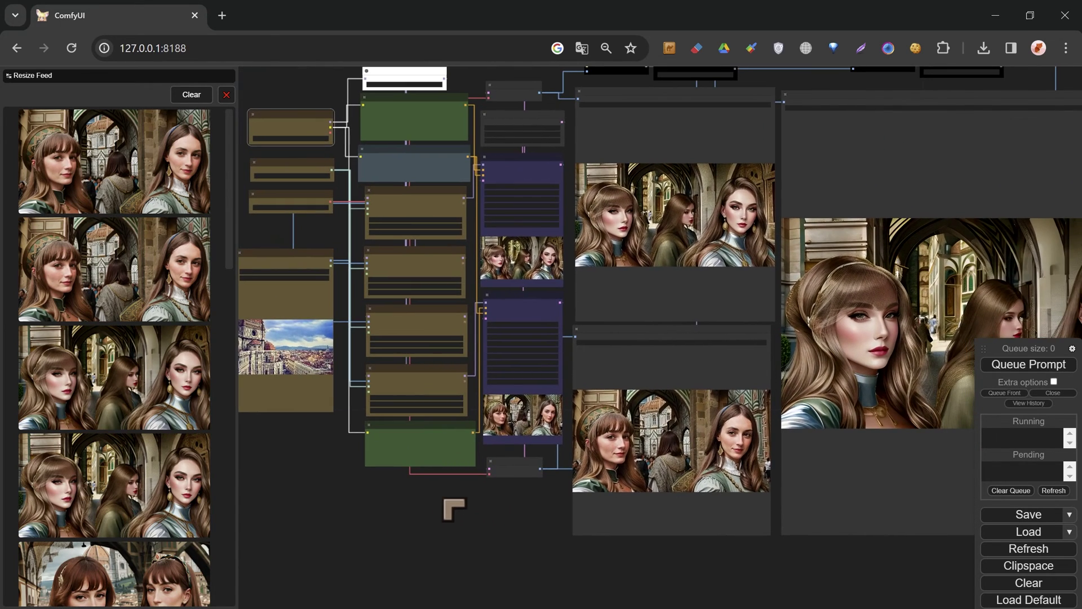
pyautogui.scroll(-15, 113, 338)
pyautogui.scroll(-3, 338, 545)
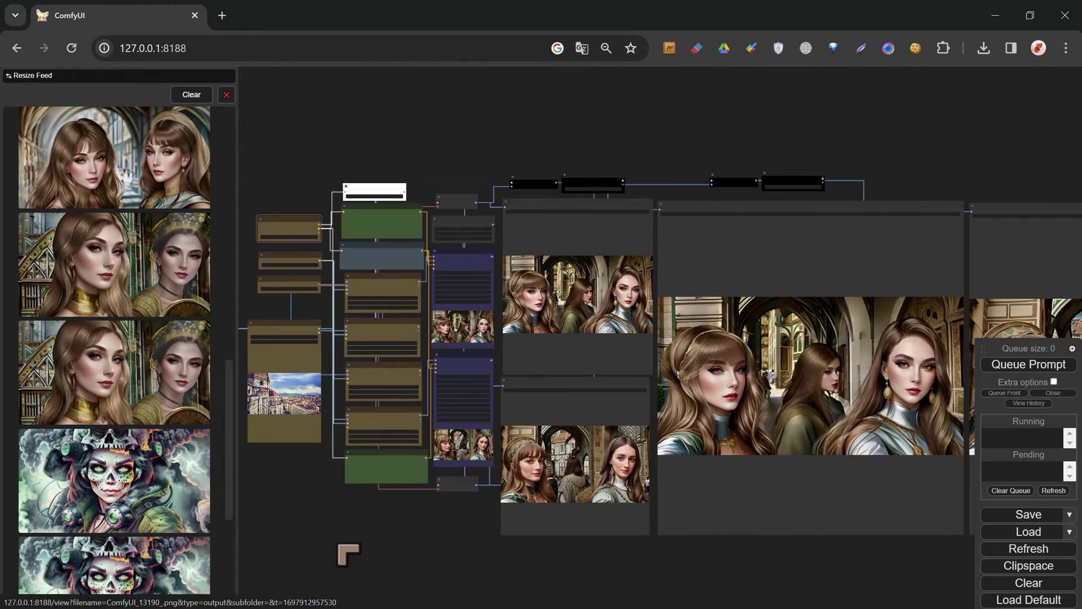
pyautogui.click(129, 389)
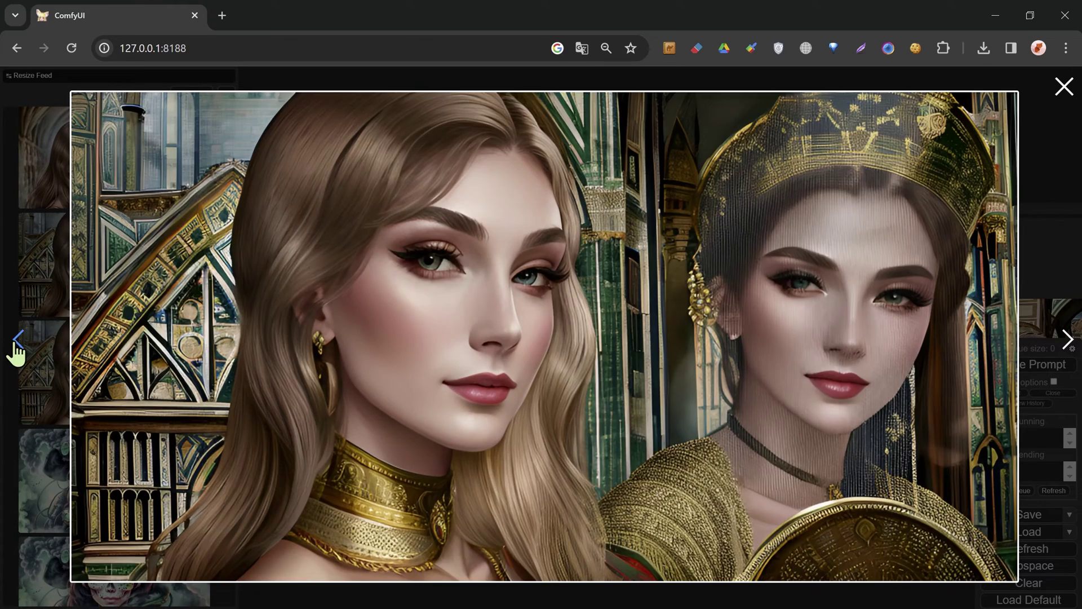
pyautogui.click(17, 340)
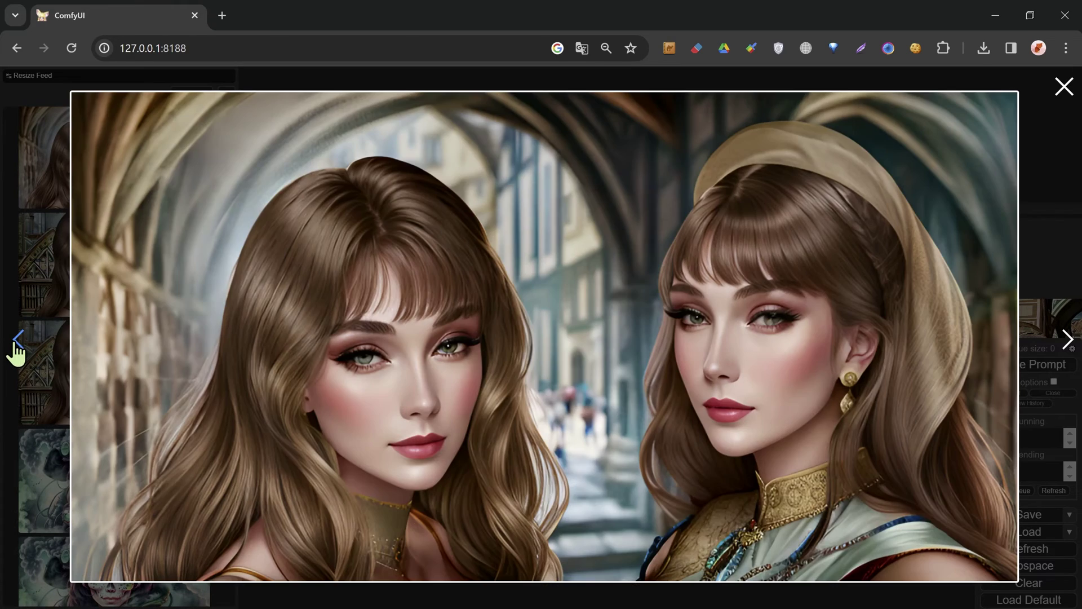
pyautogui.click(17, 339)
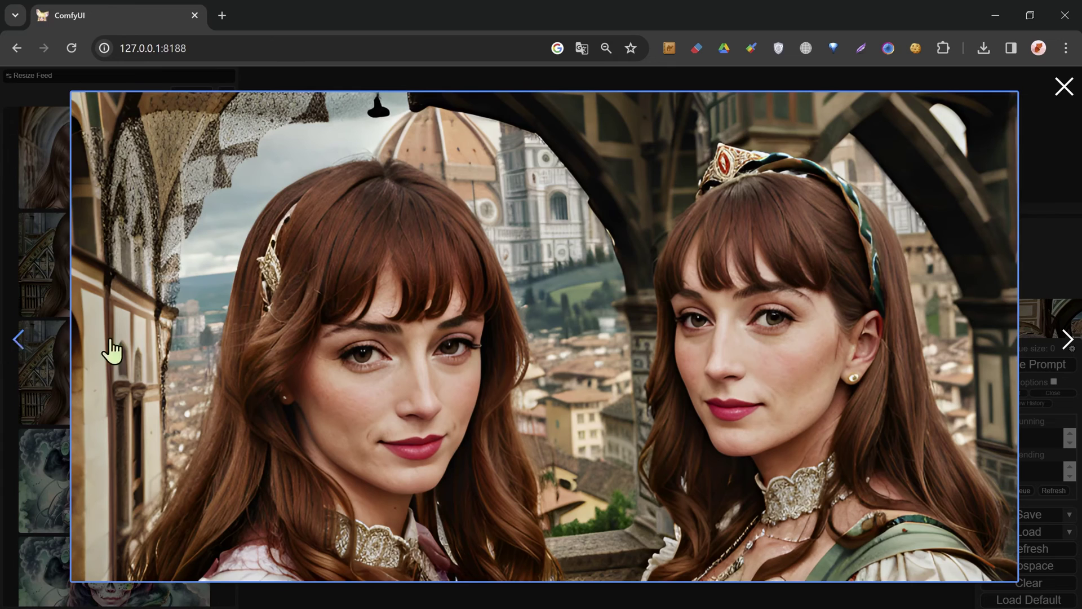
pyautogui.click(1064, 87)
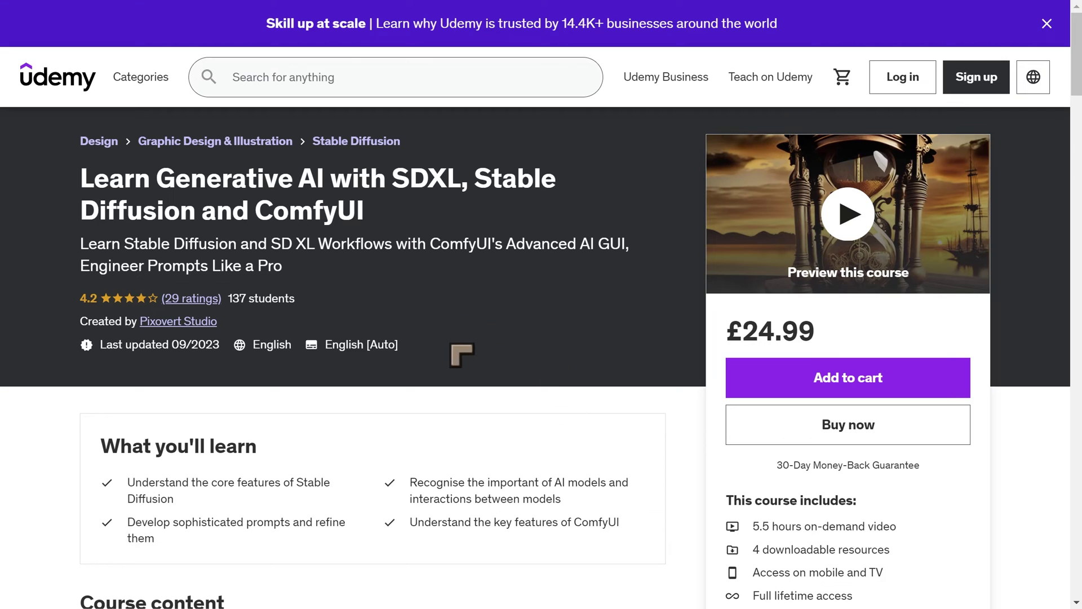
pyautogui.scroll(-3, 578, 350)
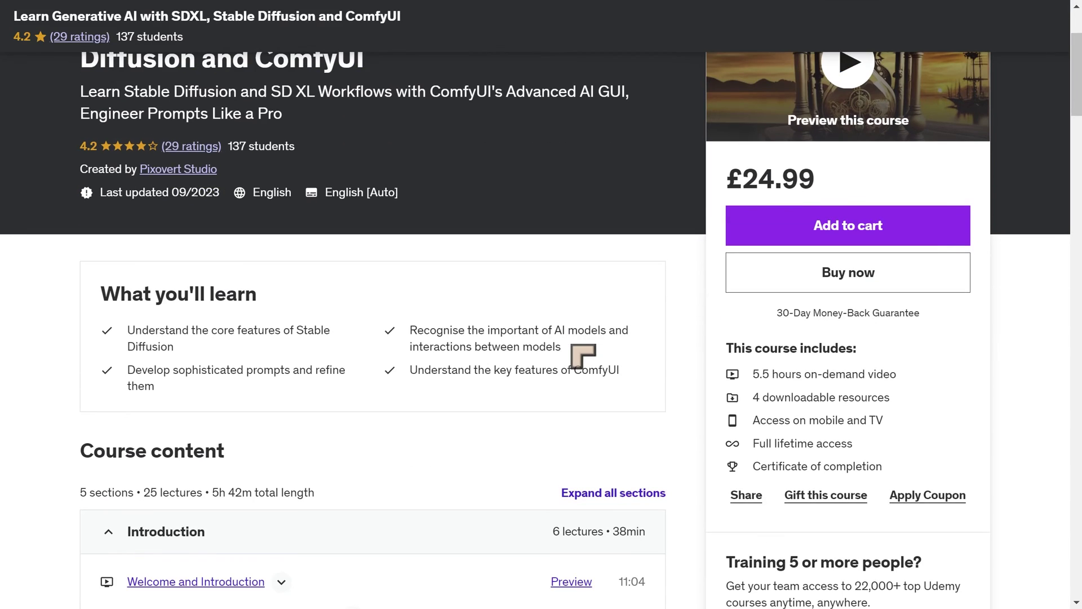
pyautogui.scroll(3, 578, 356)
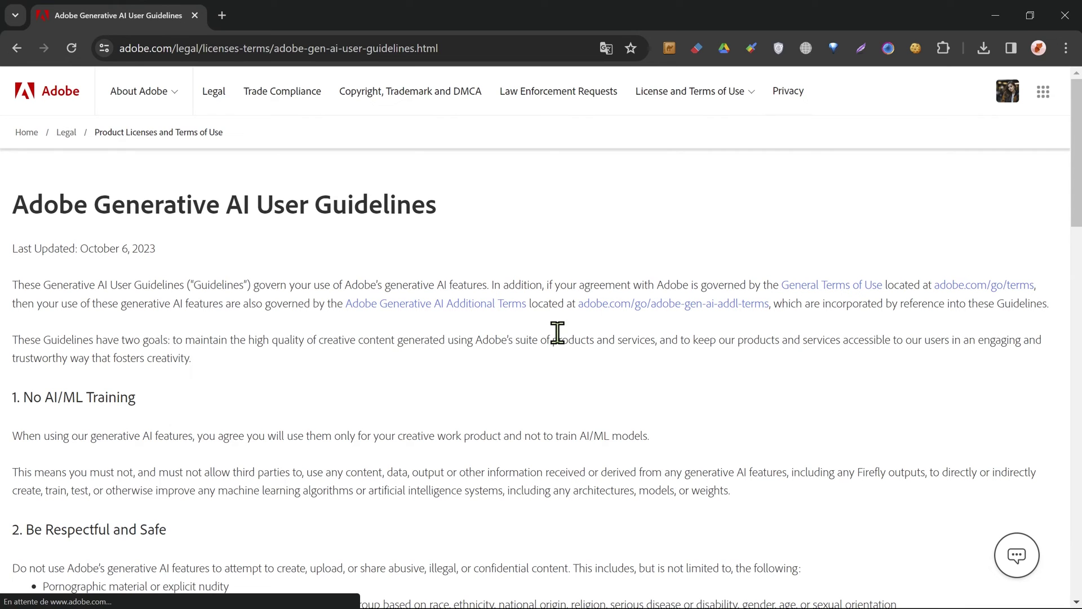
pyautogui.scroll(-3, 379, 370)
pyautogui.scroll(3, 379, 370)
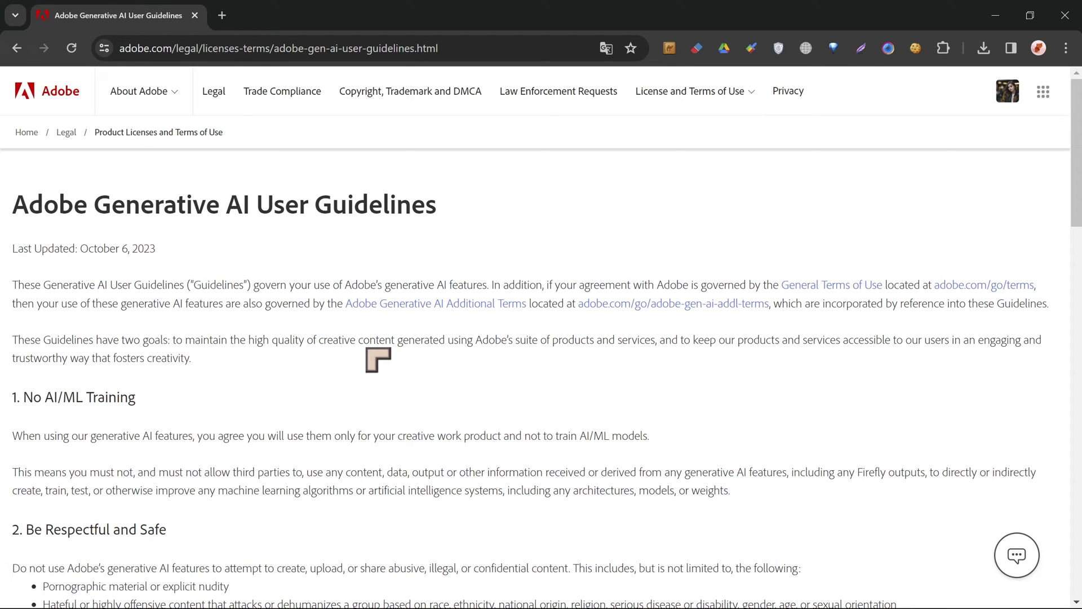
pyautogui.scroll(-8, 378, 360)
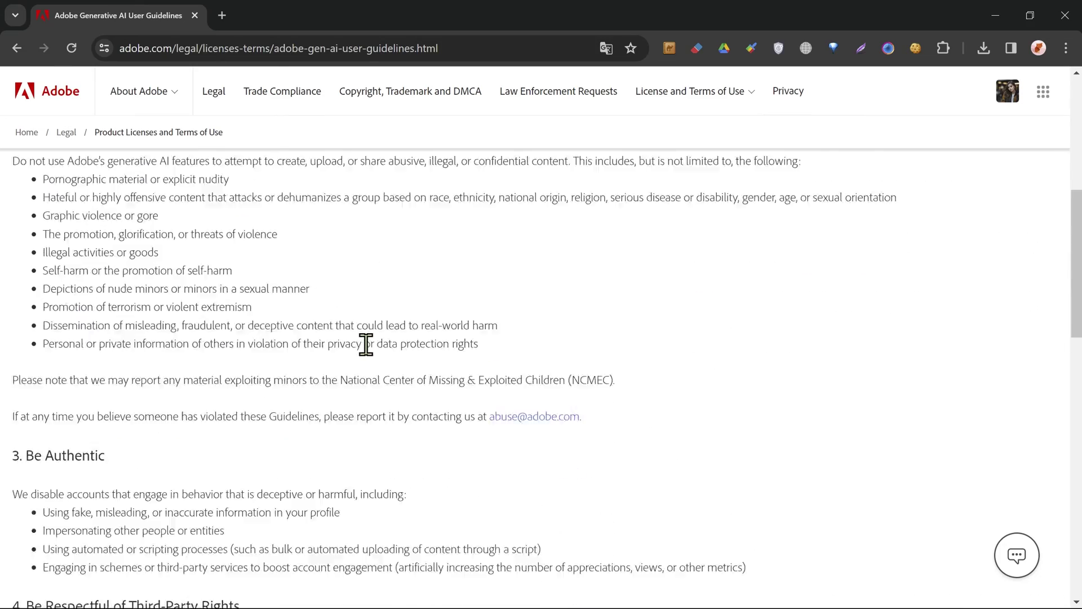
pyautogui.scroll(-6, 375, 349)
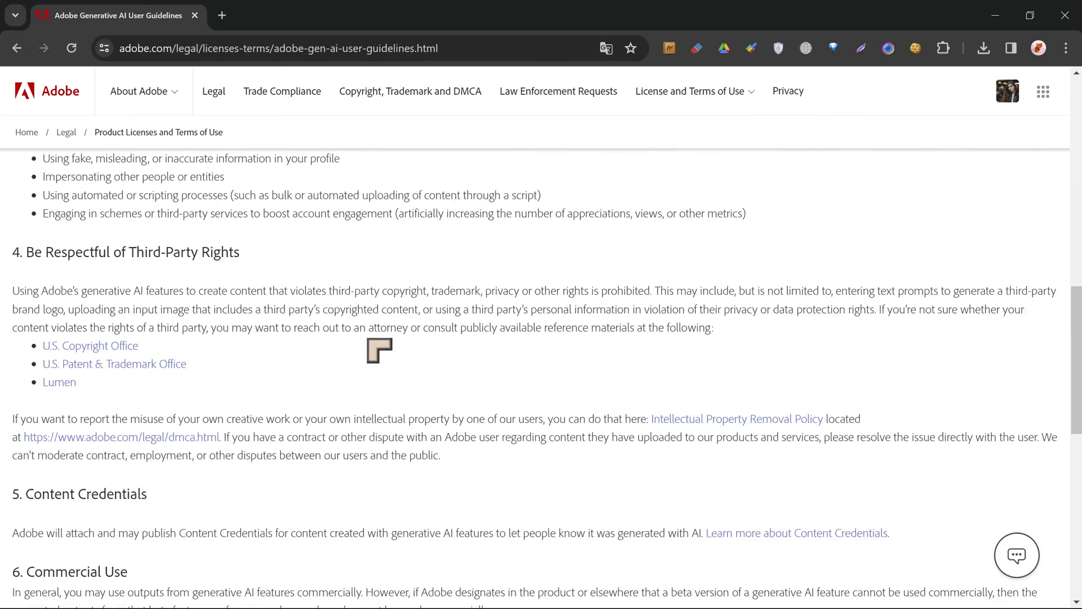
pyautogui.scroll(-7, 379, 350)
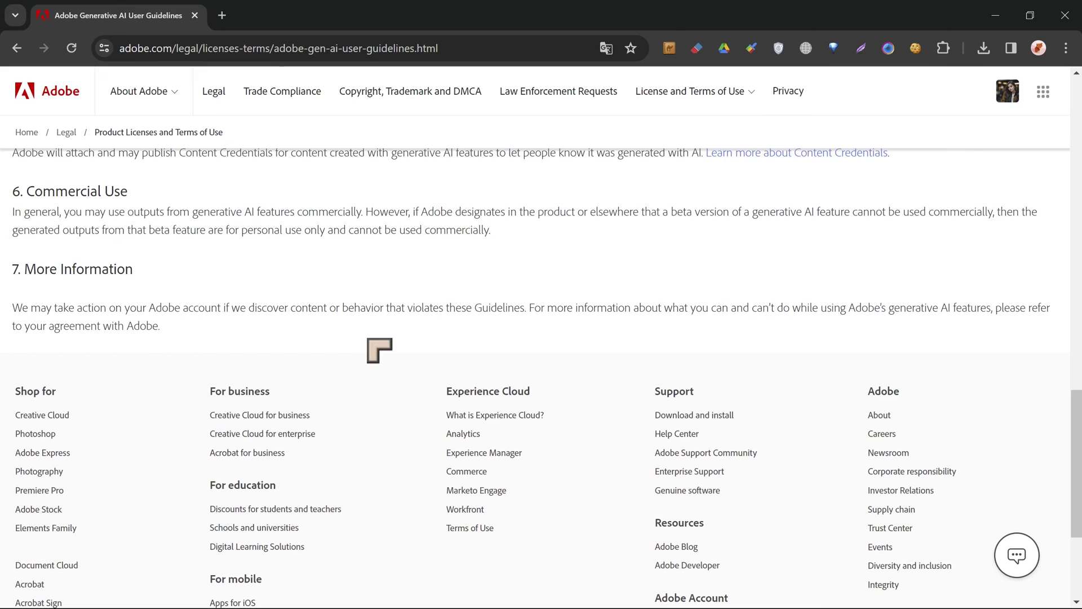
pyautogui.scroll(4, 379, 350)
pyautogui.moveTo(587, 468); pyautogui.dragTo(420, 412)
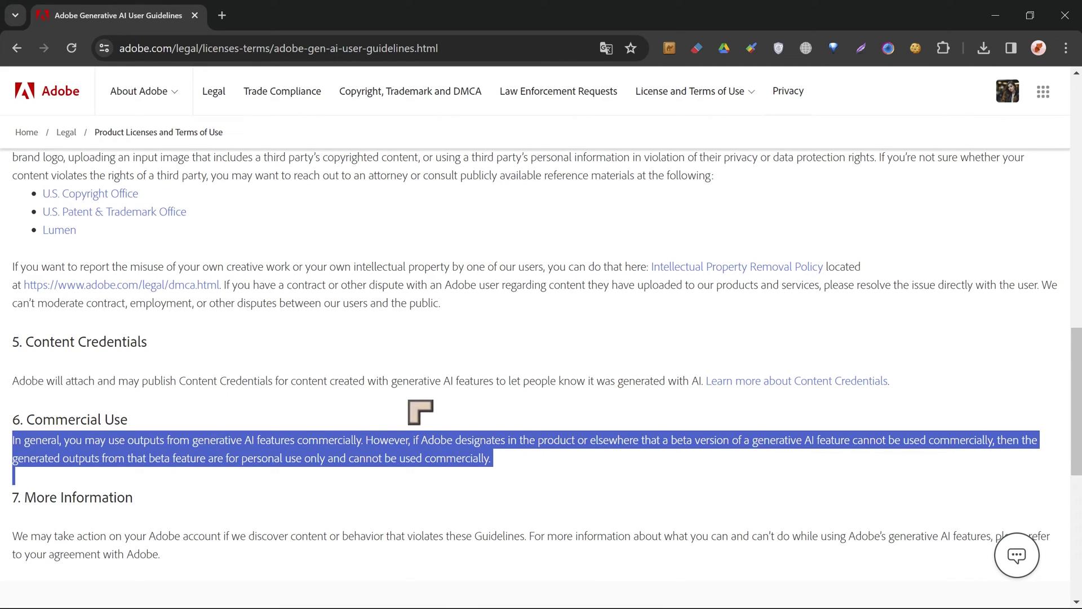
pyautogui.click(477, 440)
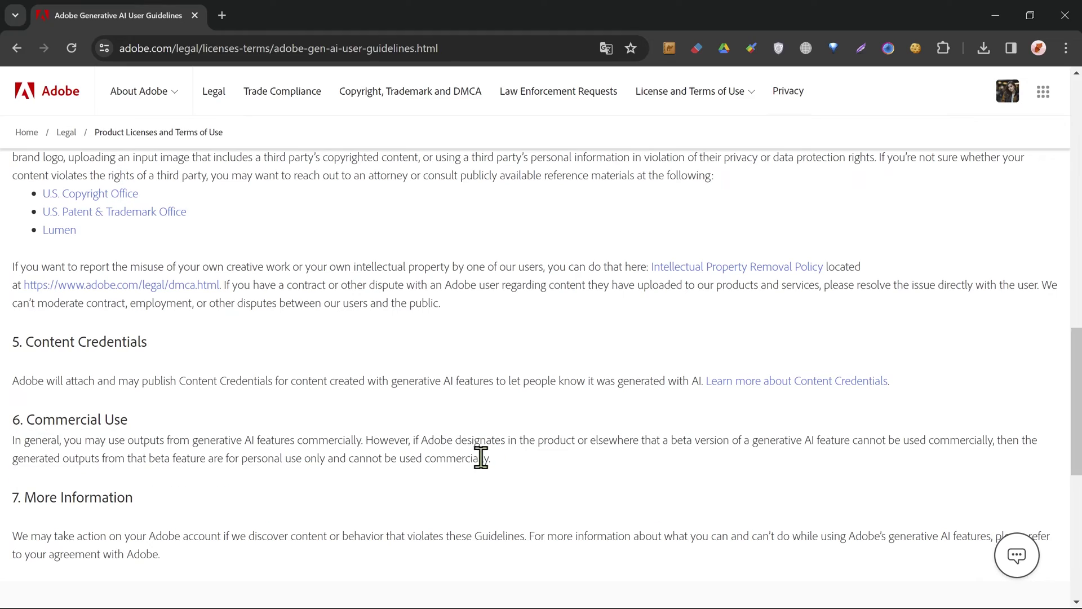
pyautogui.scroll(7, 590, 474)
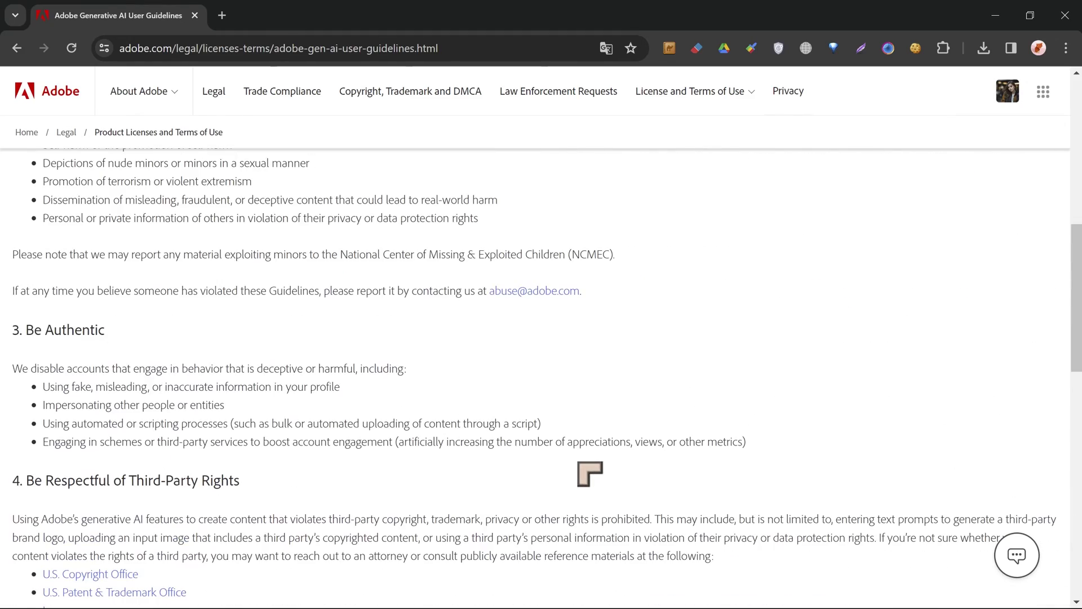
pyautogui.scroll(7, 589, 473)
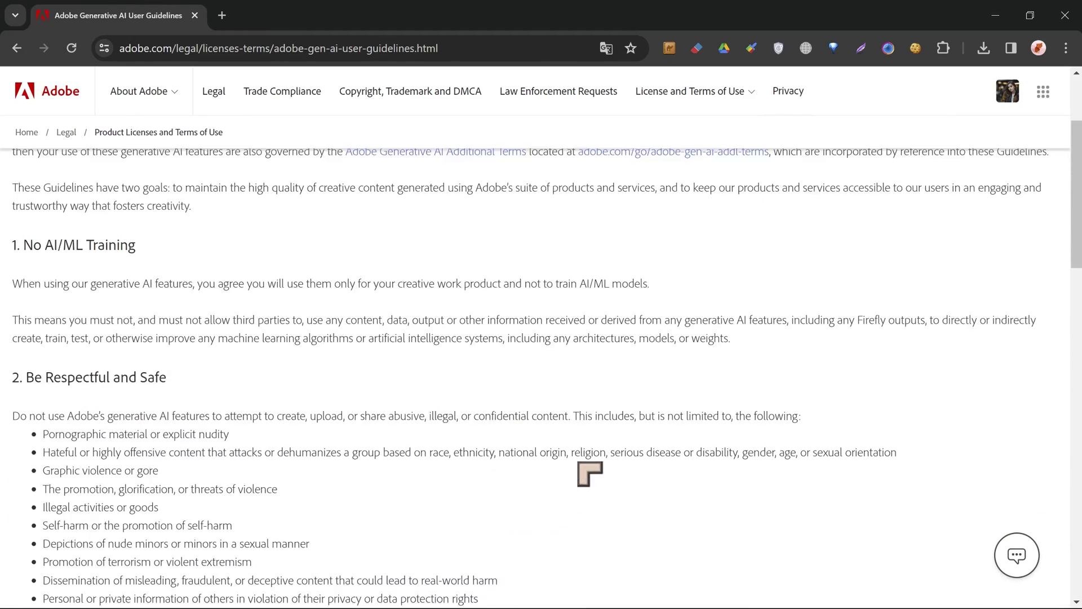
pyautogui.scroll(-1, 561, 411)
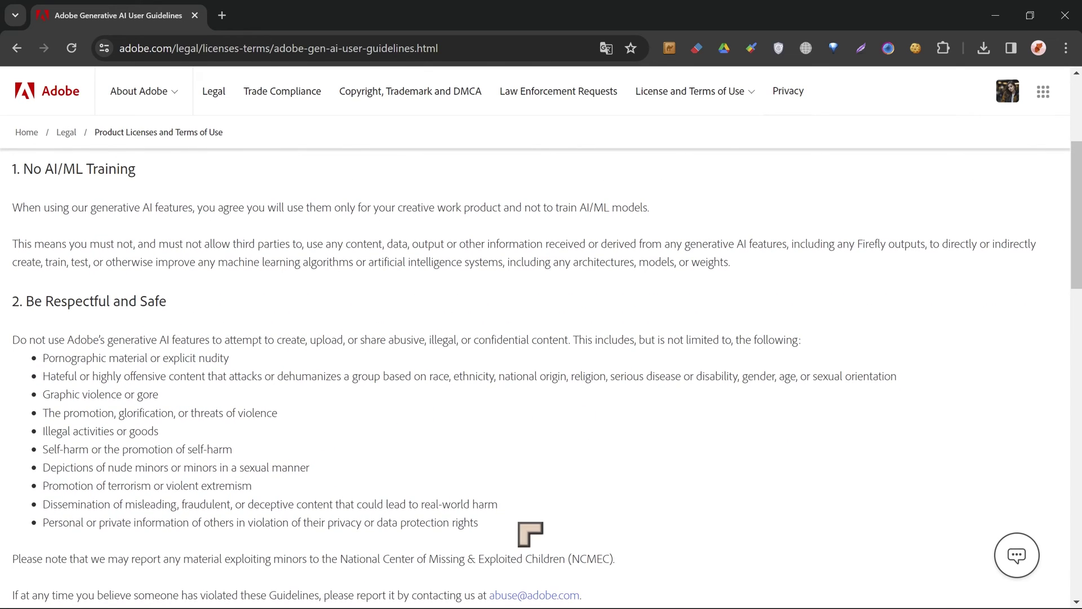
pyautogui.moveTo(518, 523); pyautogui.dragTo(44, 357)
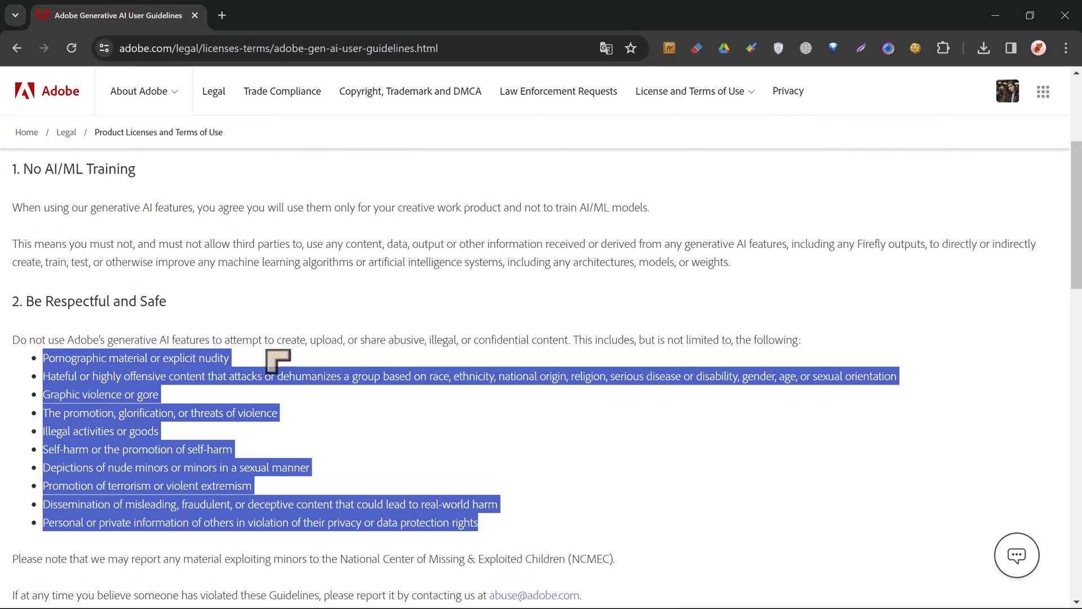
pyautogui.click(246, 353)
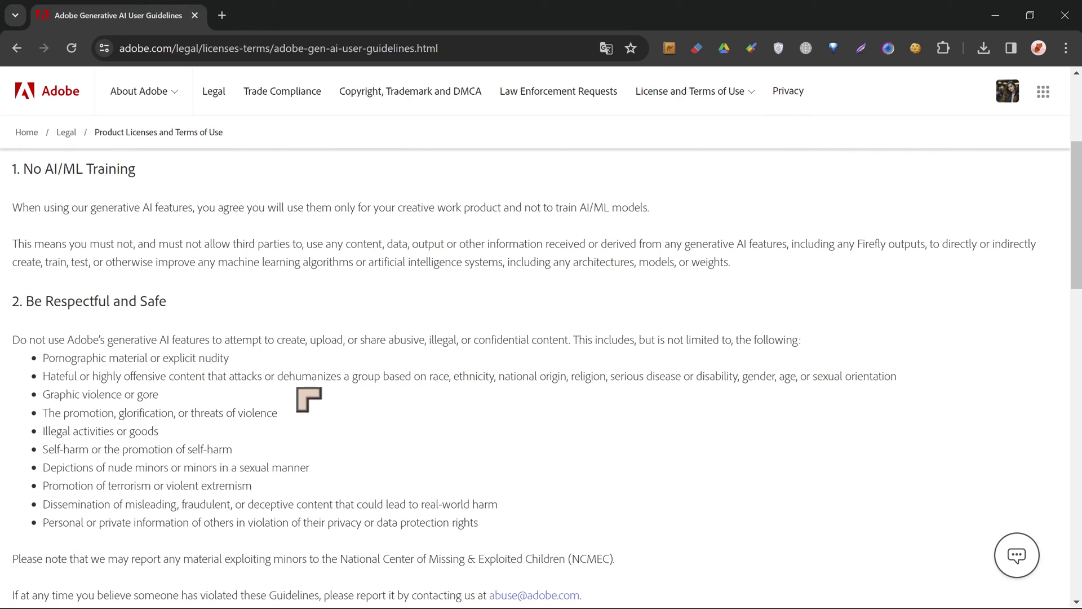
pyautogui.moveTo(159, 395); pyautogui.dragTo(39, 397)
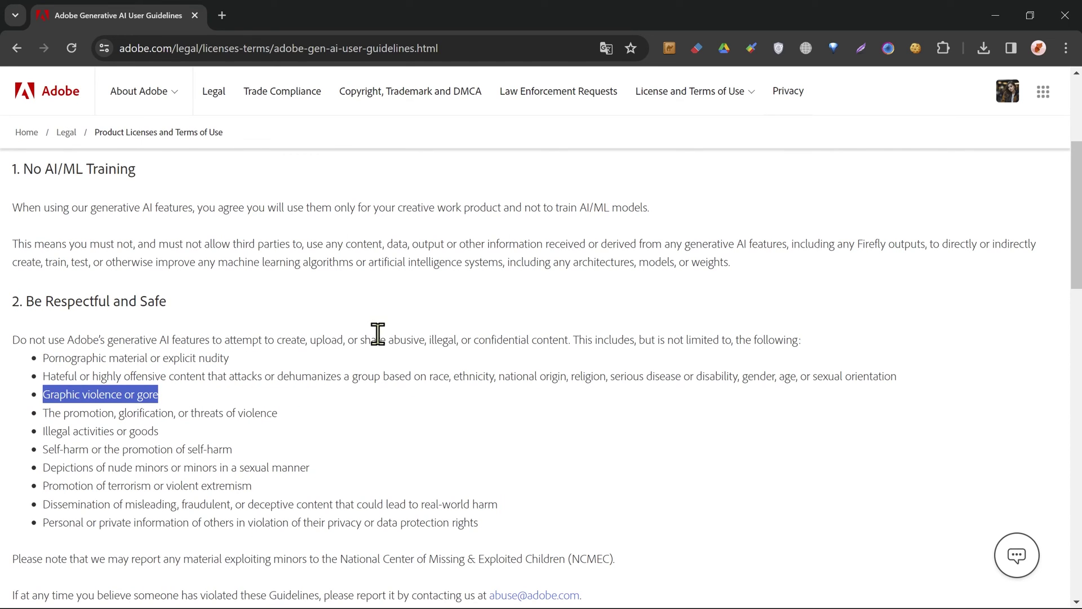
pyautogui.click(396, 324)
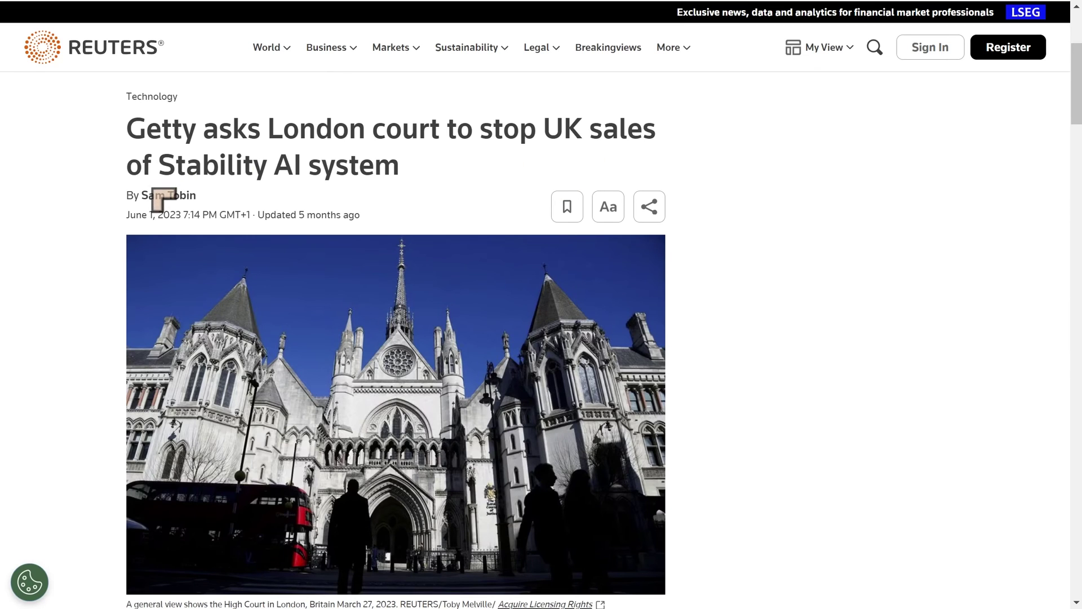
pyautogui.scroll(-5, 789, 271)
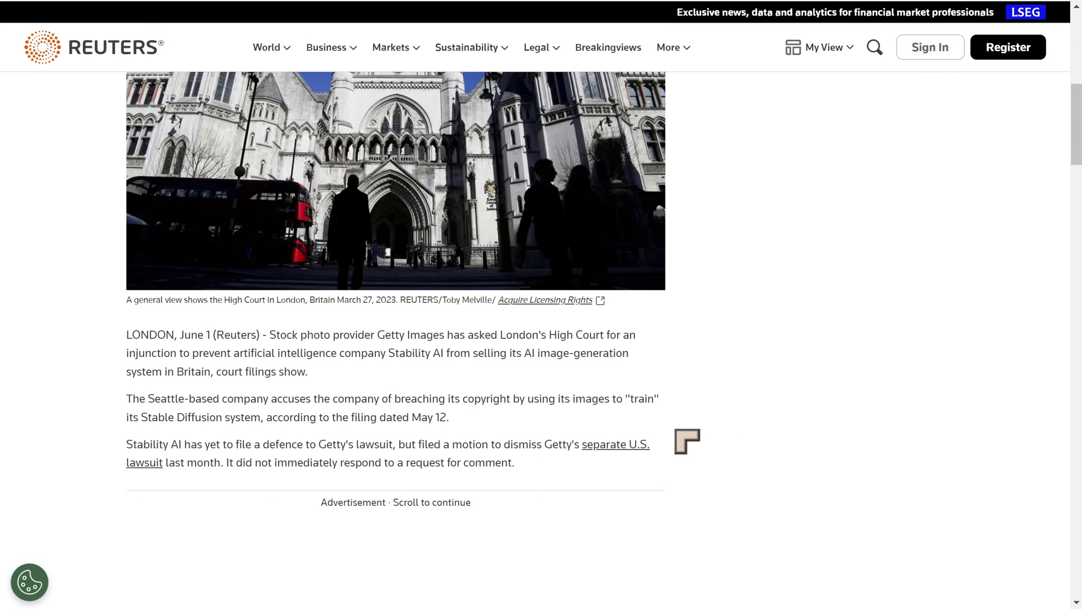
pyautogui.scroll(-5, 687, 441)
pyautogui.scroll(-5, 687, 441)
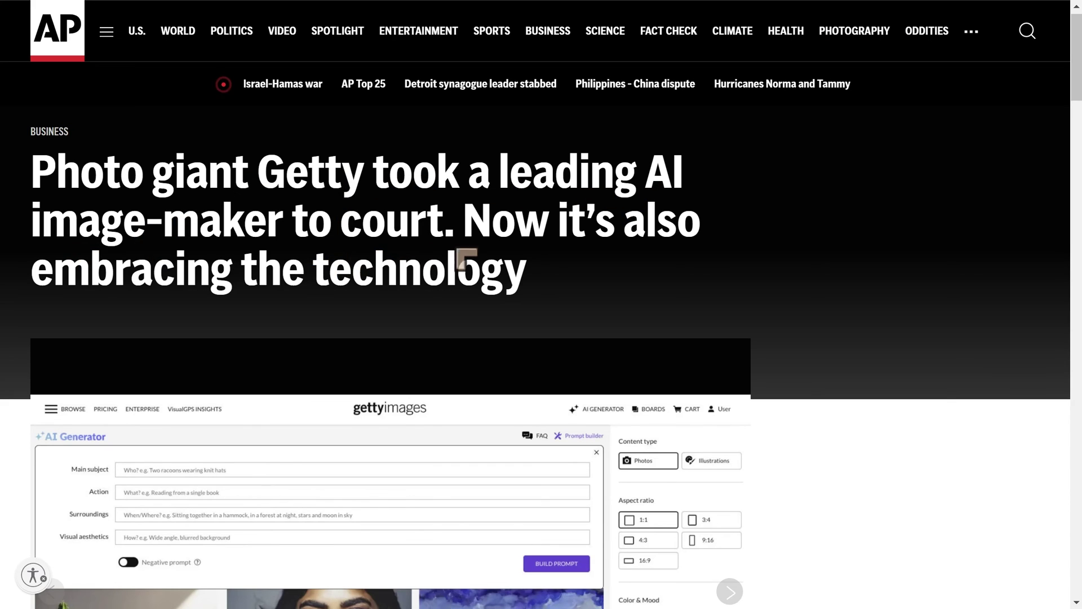
pyautogui.scroll(-4, 457, 308)
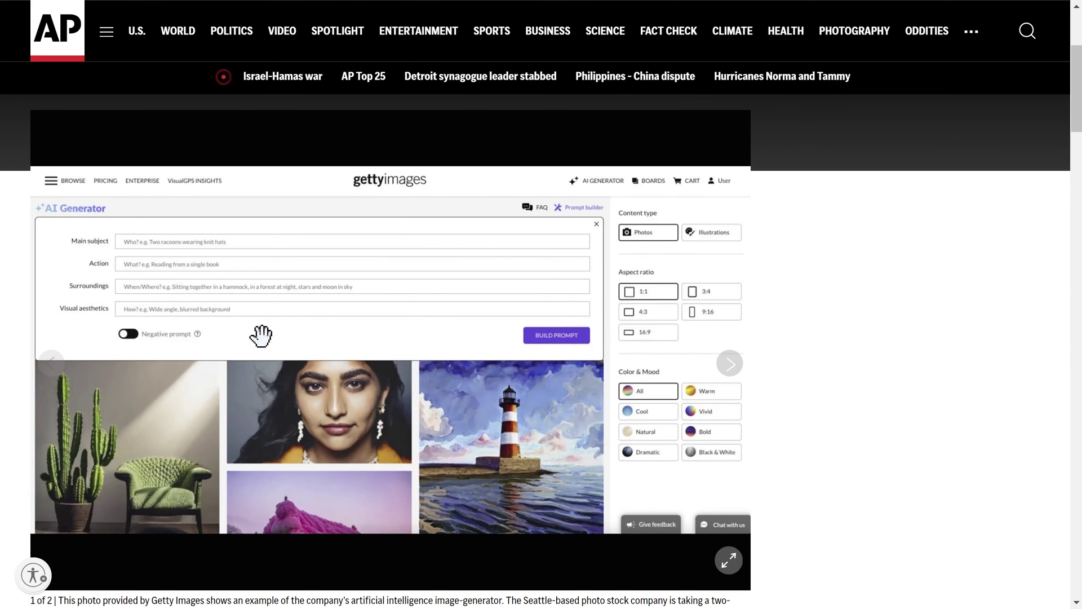
pyautogui.scroll(-3, 261, 337)
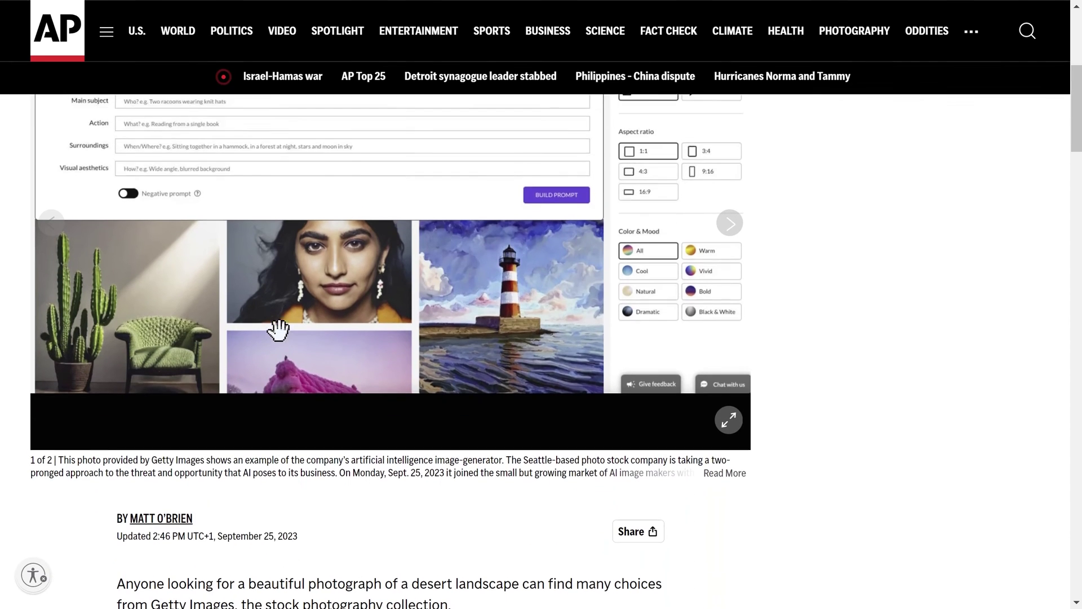
pyautogui.scroll(-1, 278, 330)
pyautogui.scroll(-2, 437, 360)
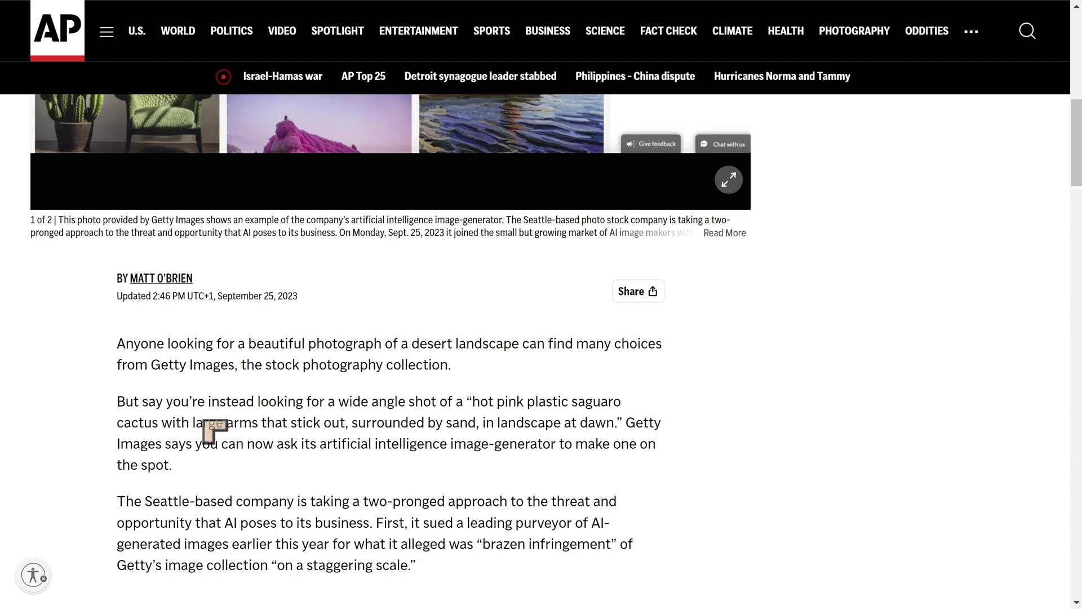
pyautogui.scroll(8, 214, 432)
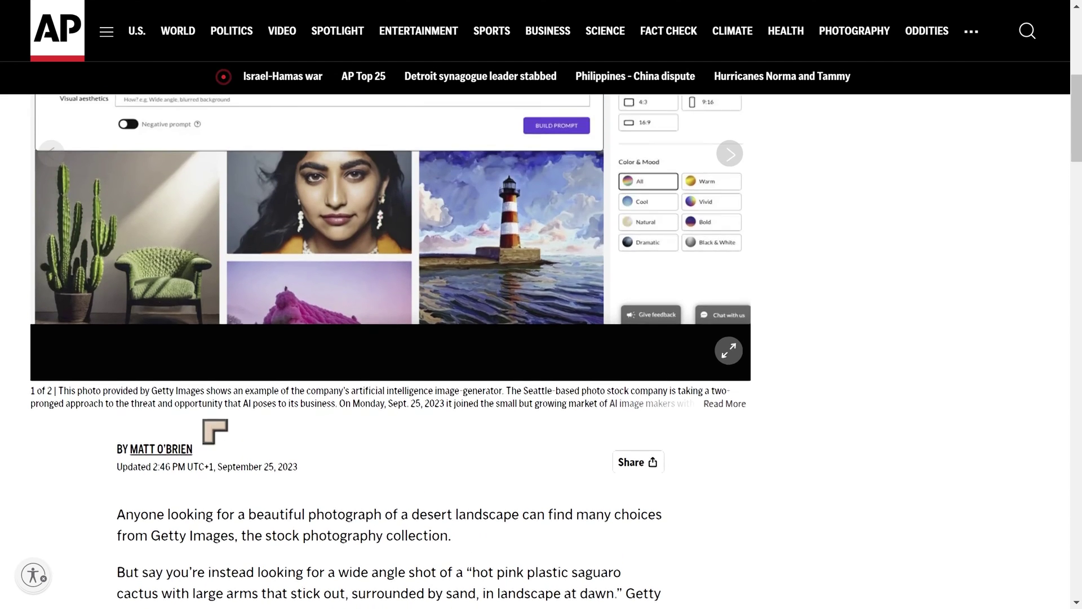
pyautogui.scroll(-3, 201, 417)
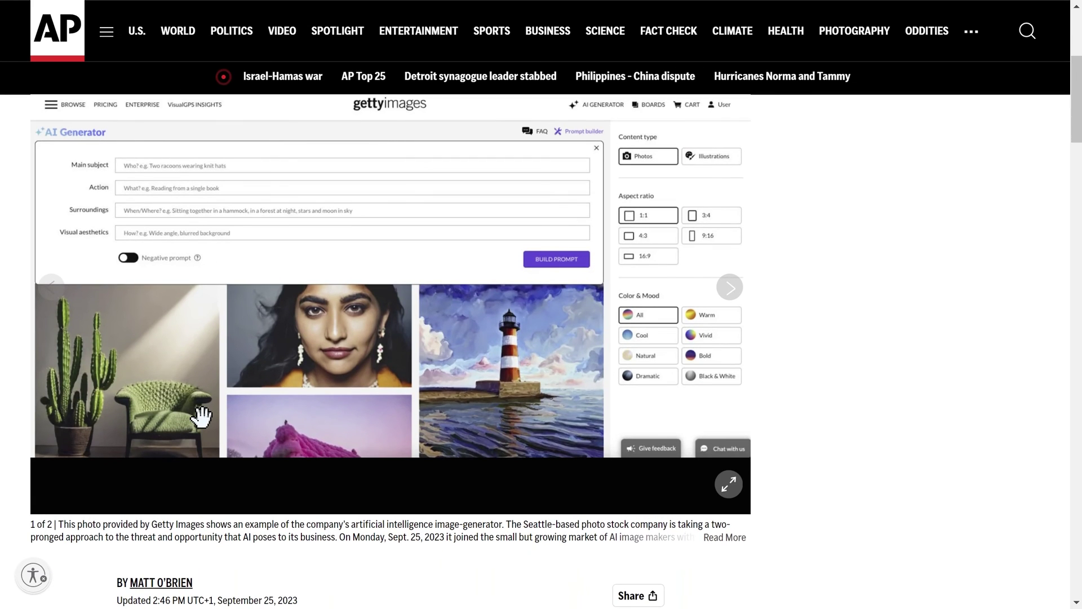